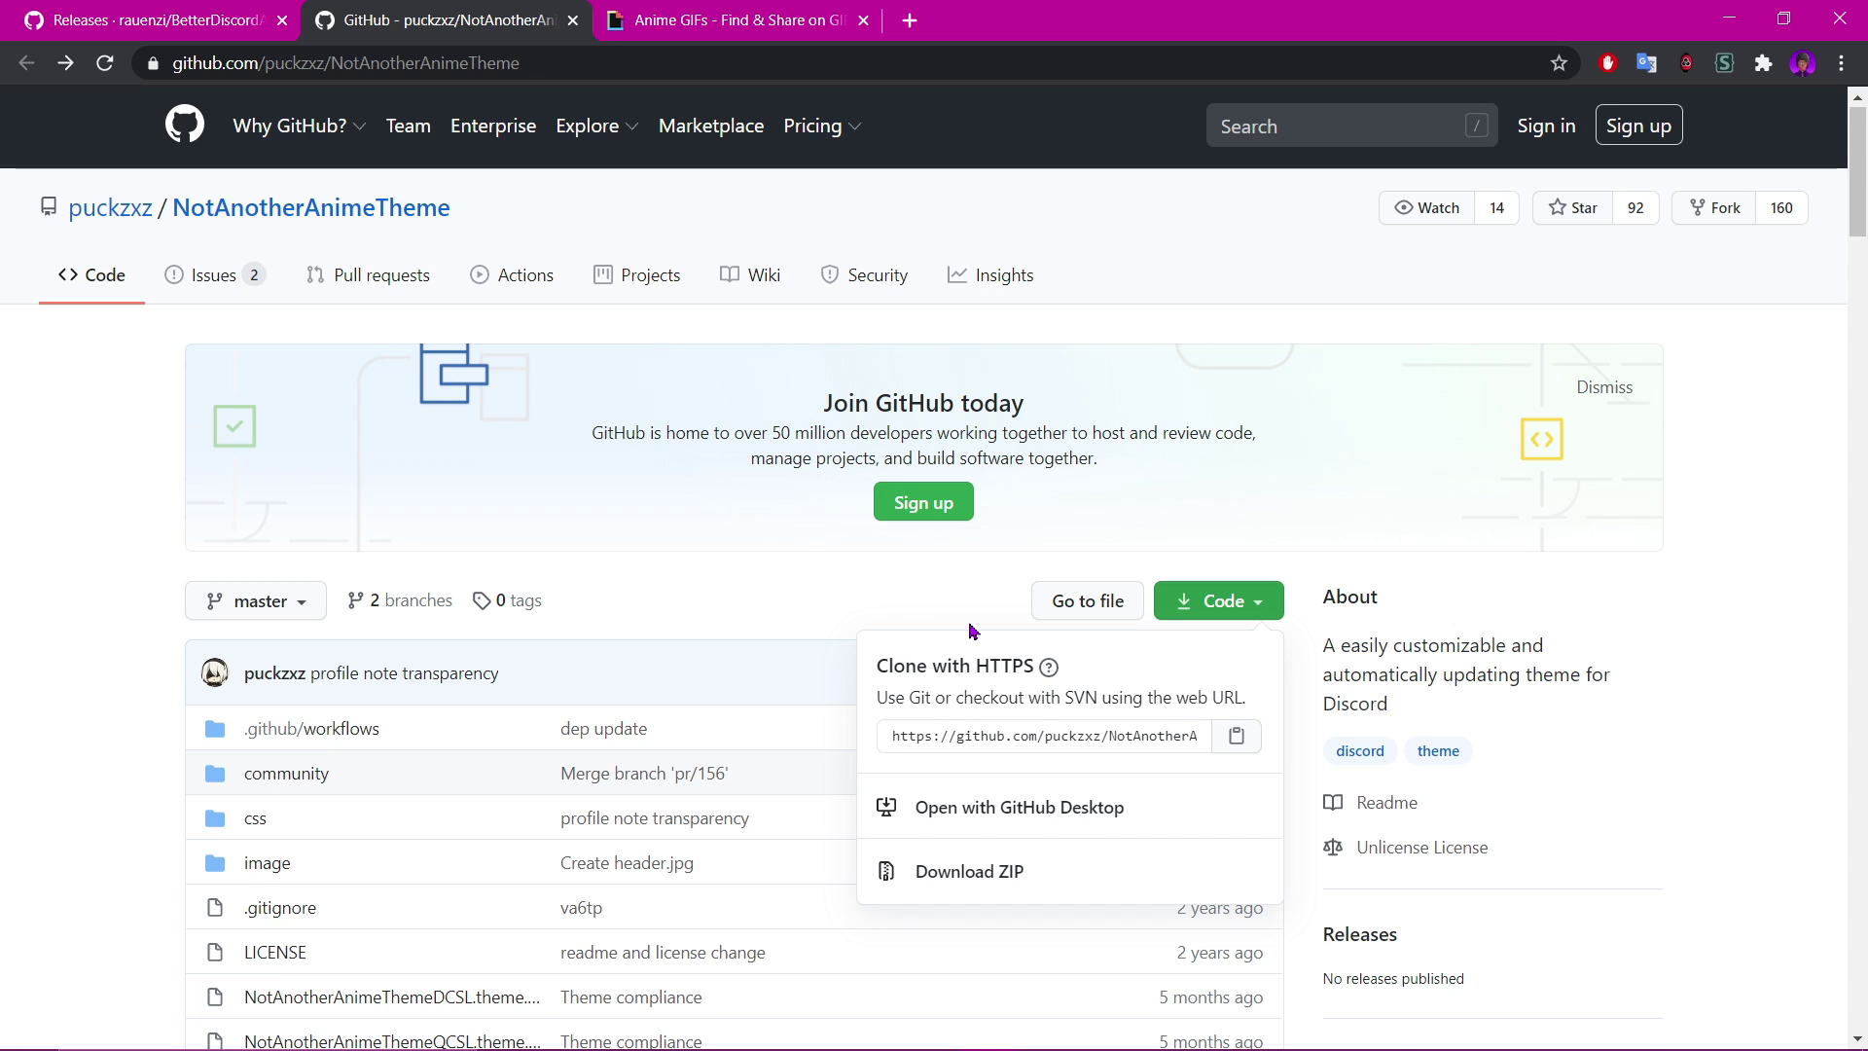
# - Check the BandagedBD Windows installer on the BetterDiscord releases page and download the NotAnotherAnimeTheme repository as a ZIP
pyautogui.click(207, 11)
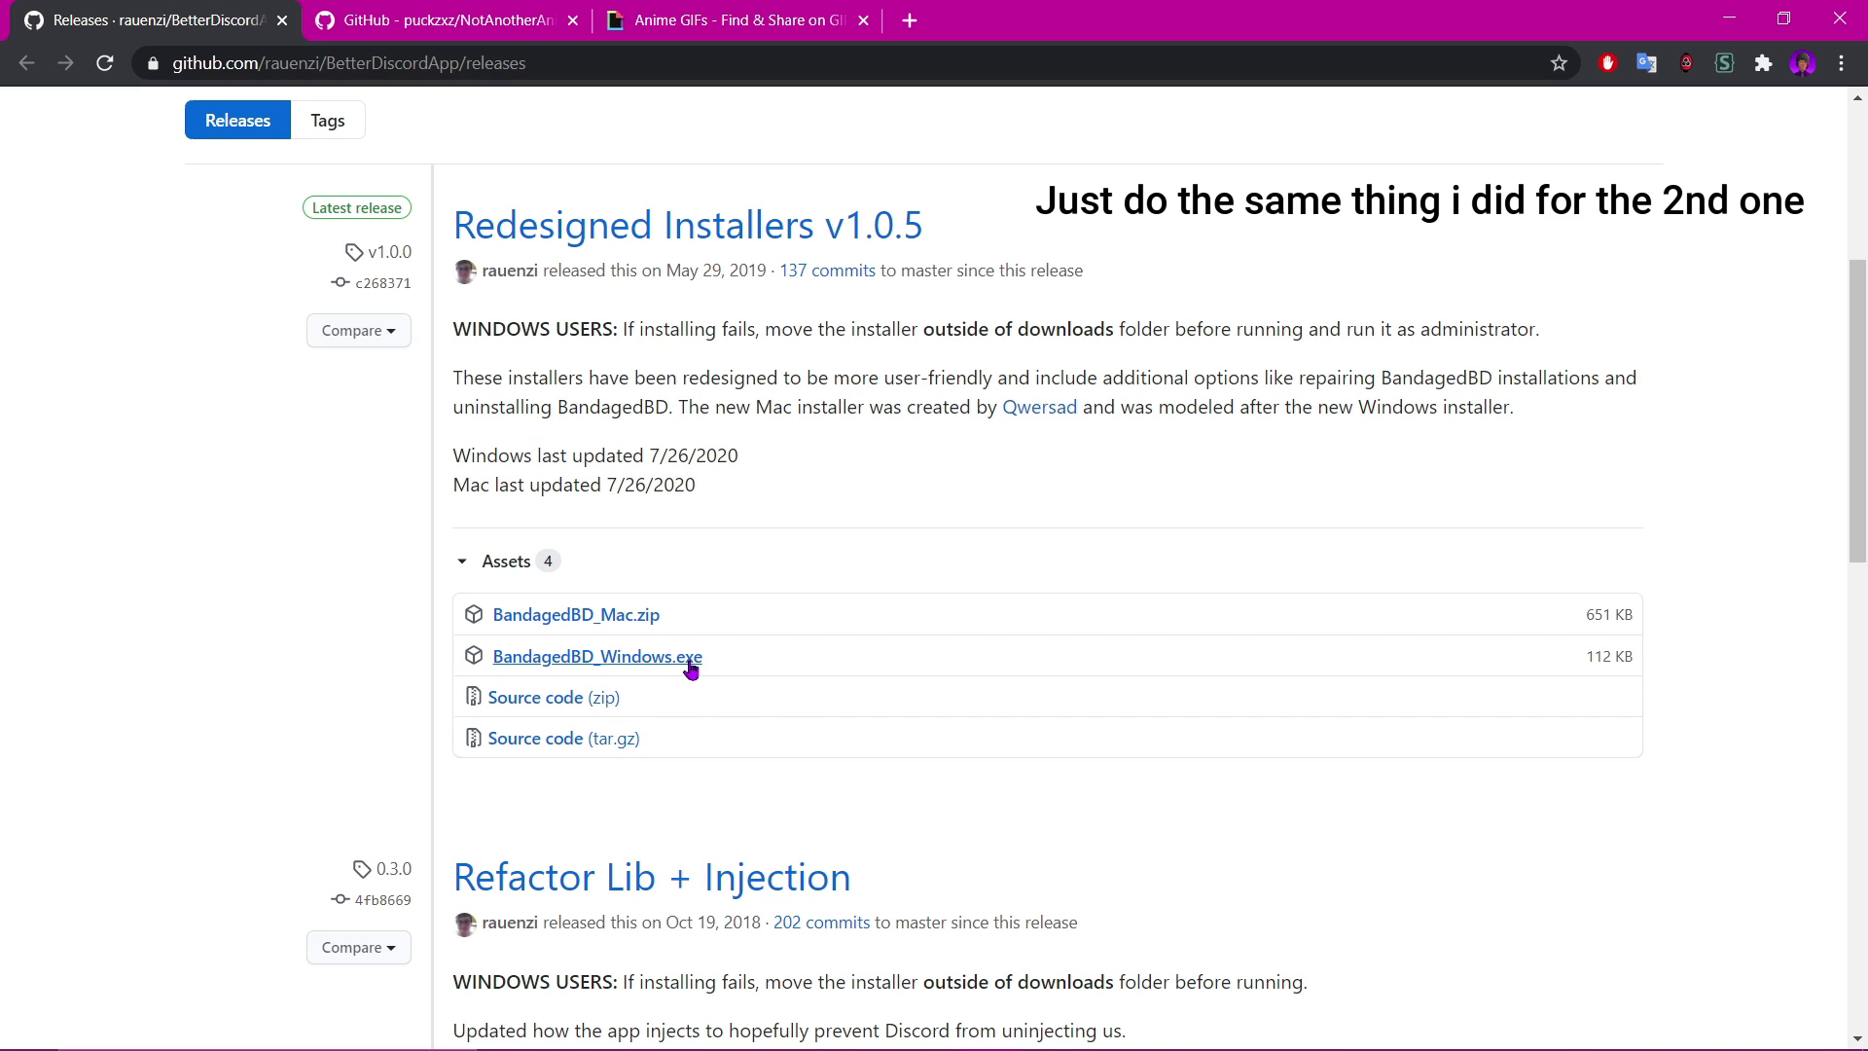
pyautogui.click(420, 19)
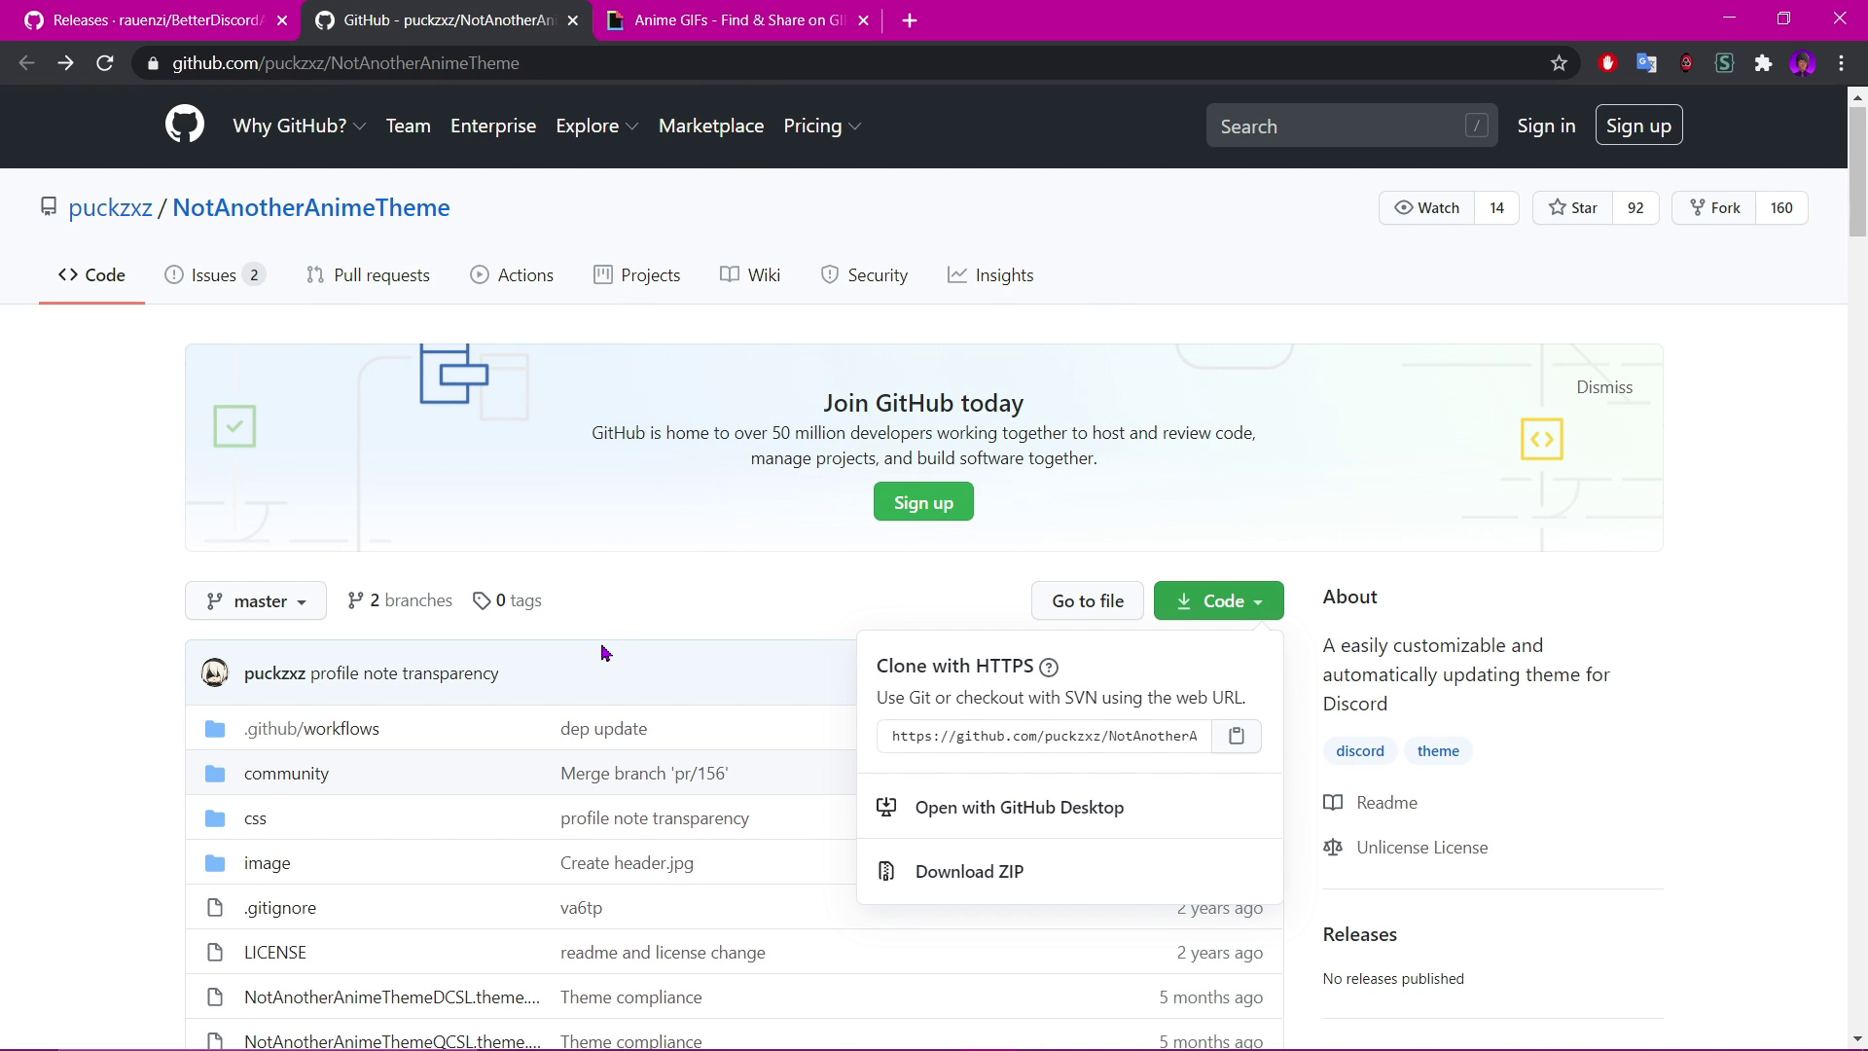
pyautogui.scroll(-1, 603, 652)
pyautogui.click(1260, 489)
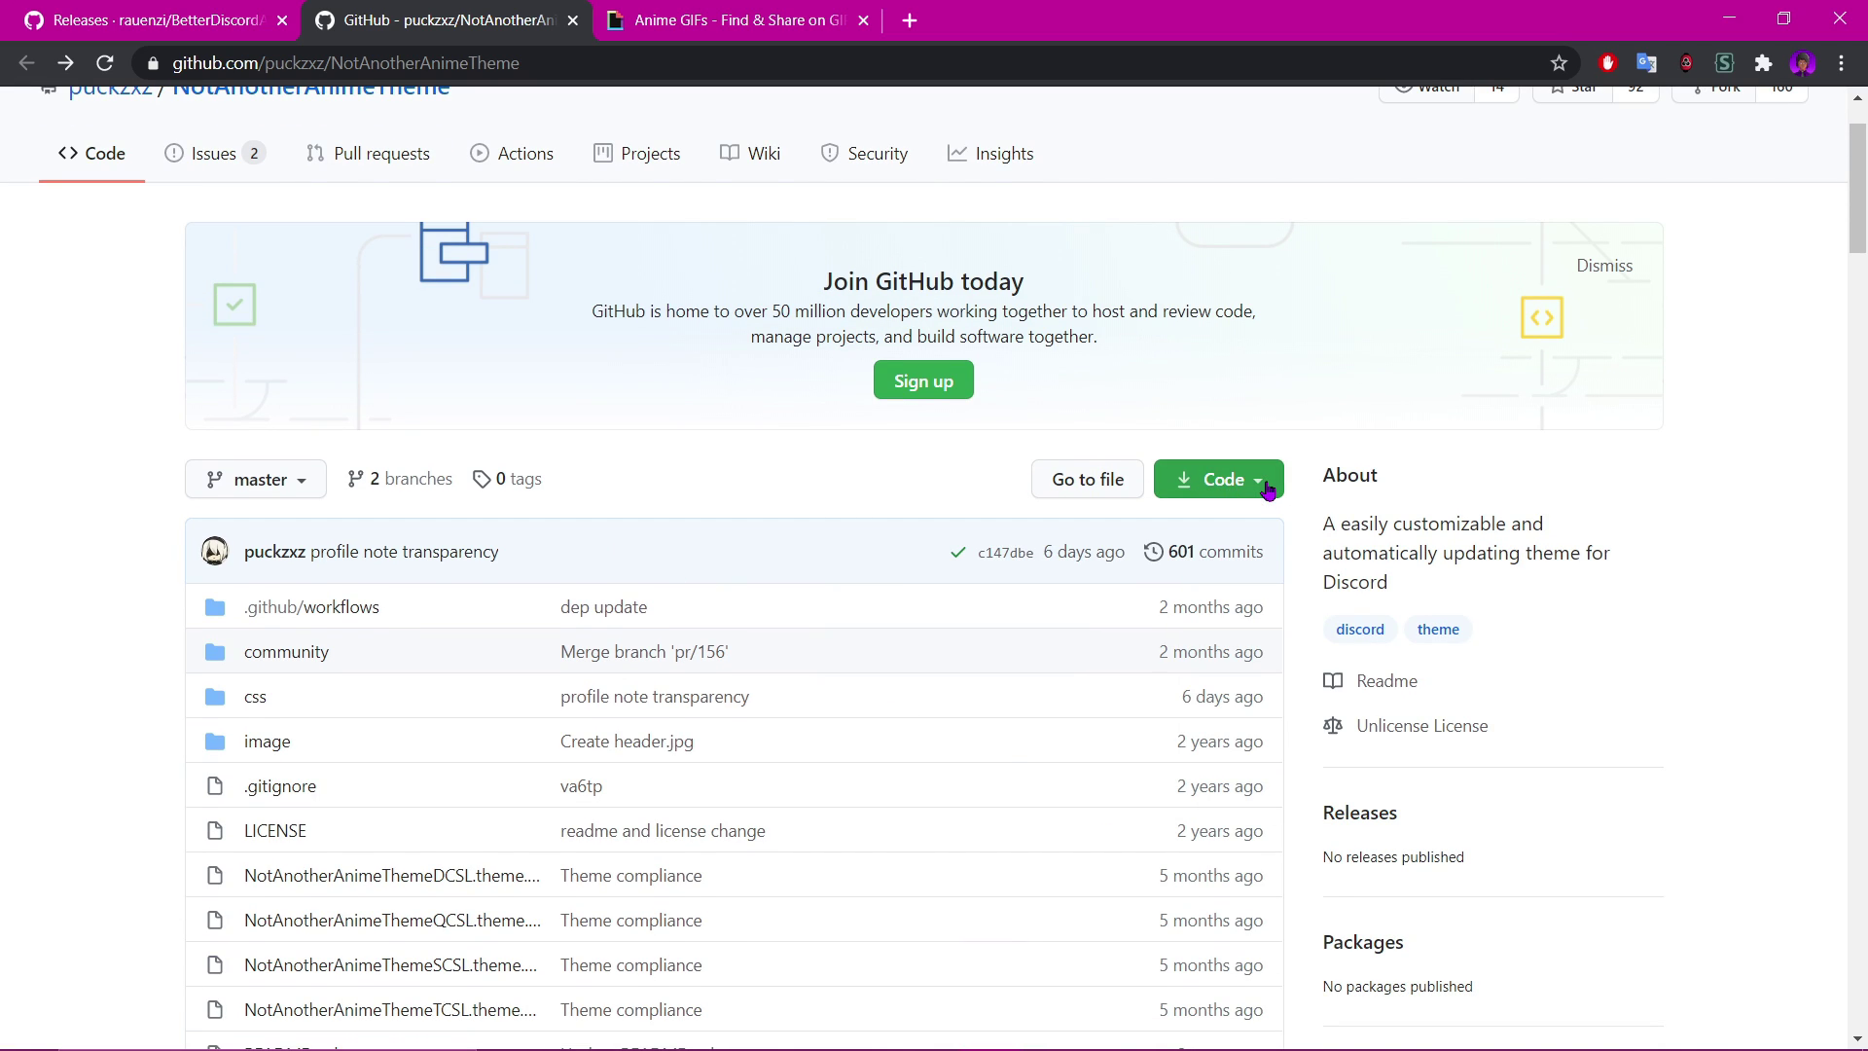
pyautogui.click(1258, 487)
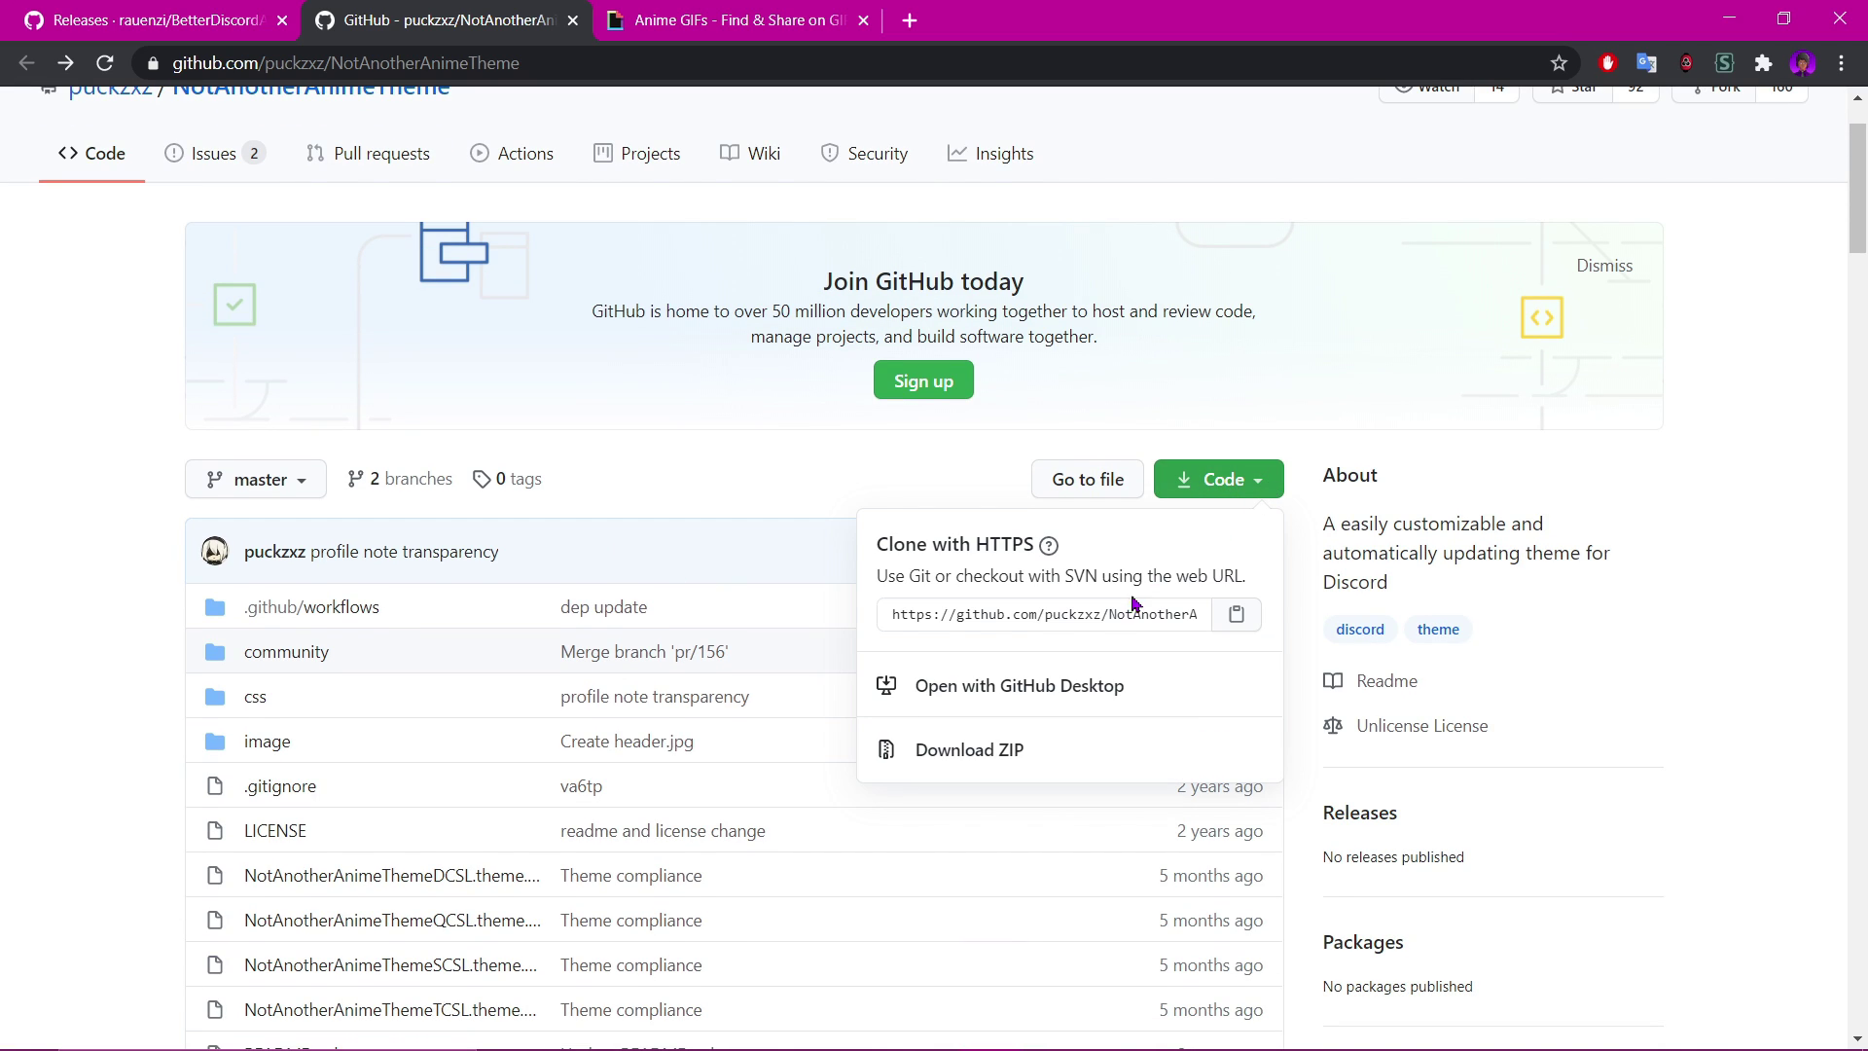
pyautogui.click(946, 768)
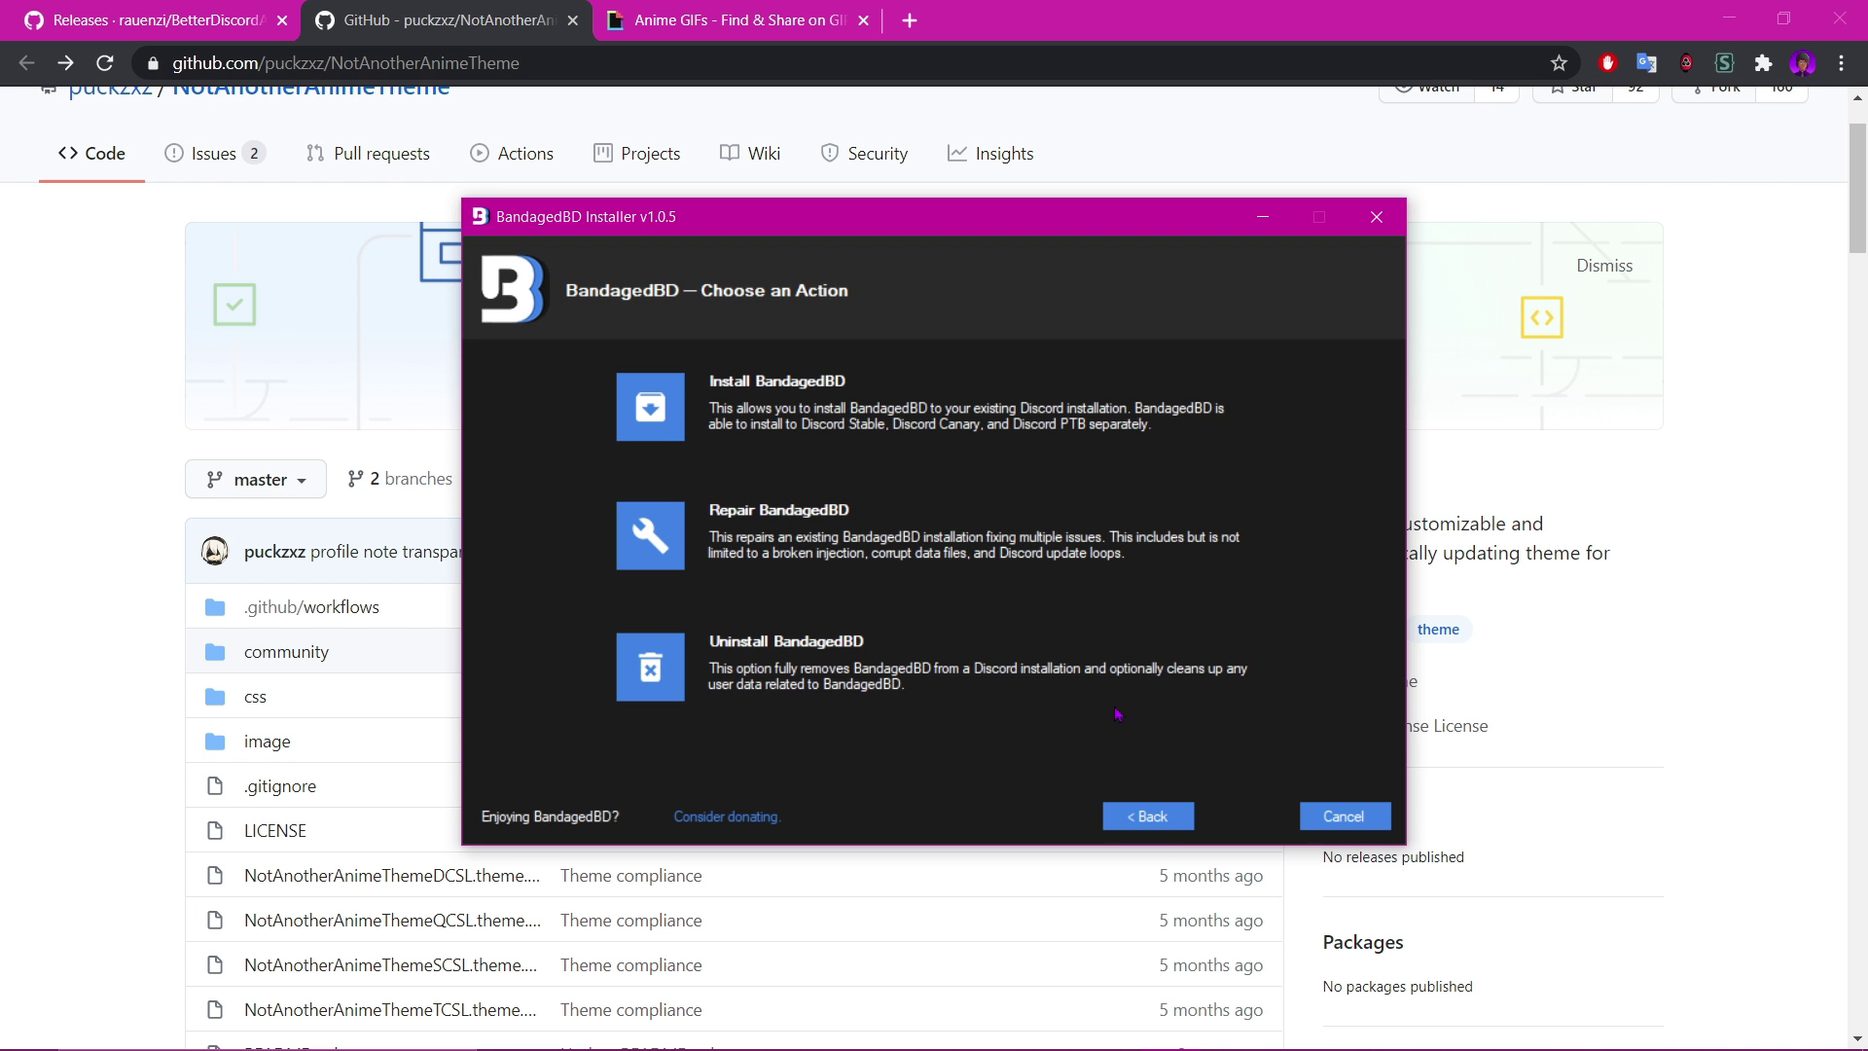
# - Install BandagedBD to the Stable Discord installation with all Discord instances restarted, and exit the installer
pyautogui.click(637, 415)
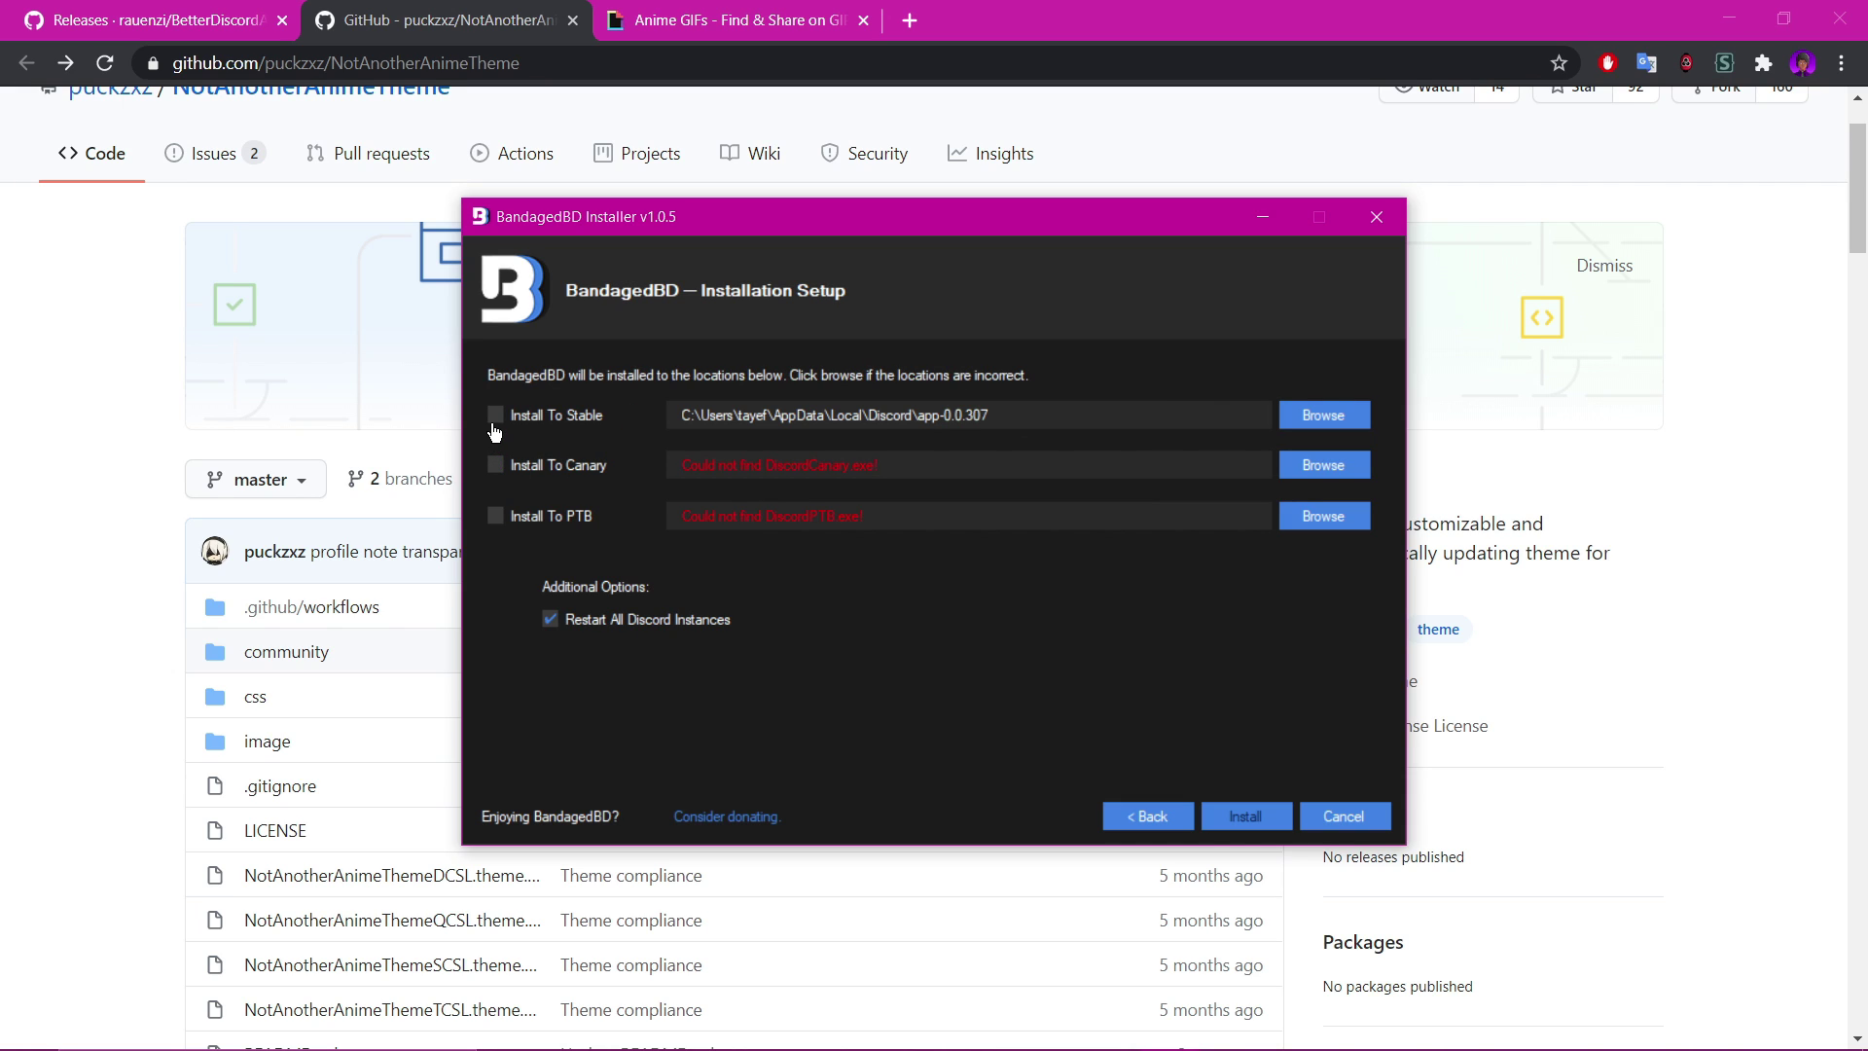
pyautogui.click(1246, 815)
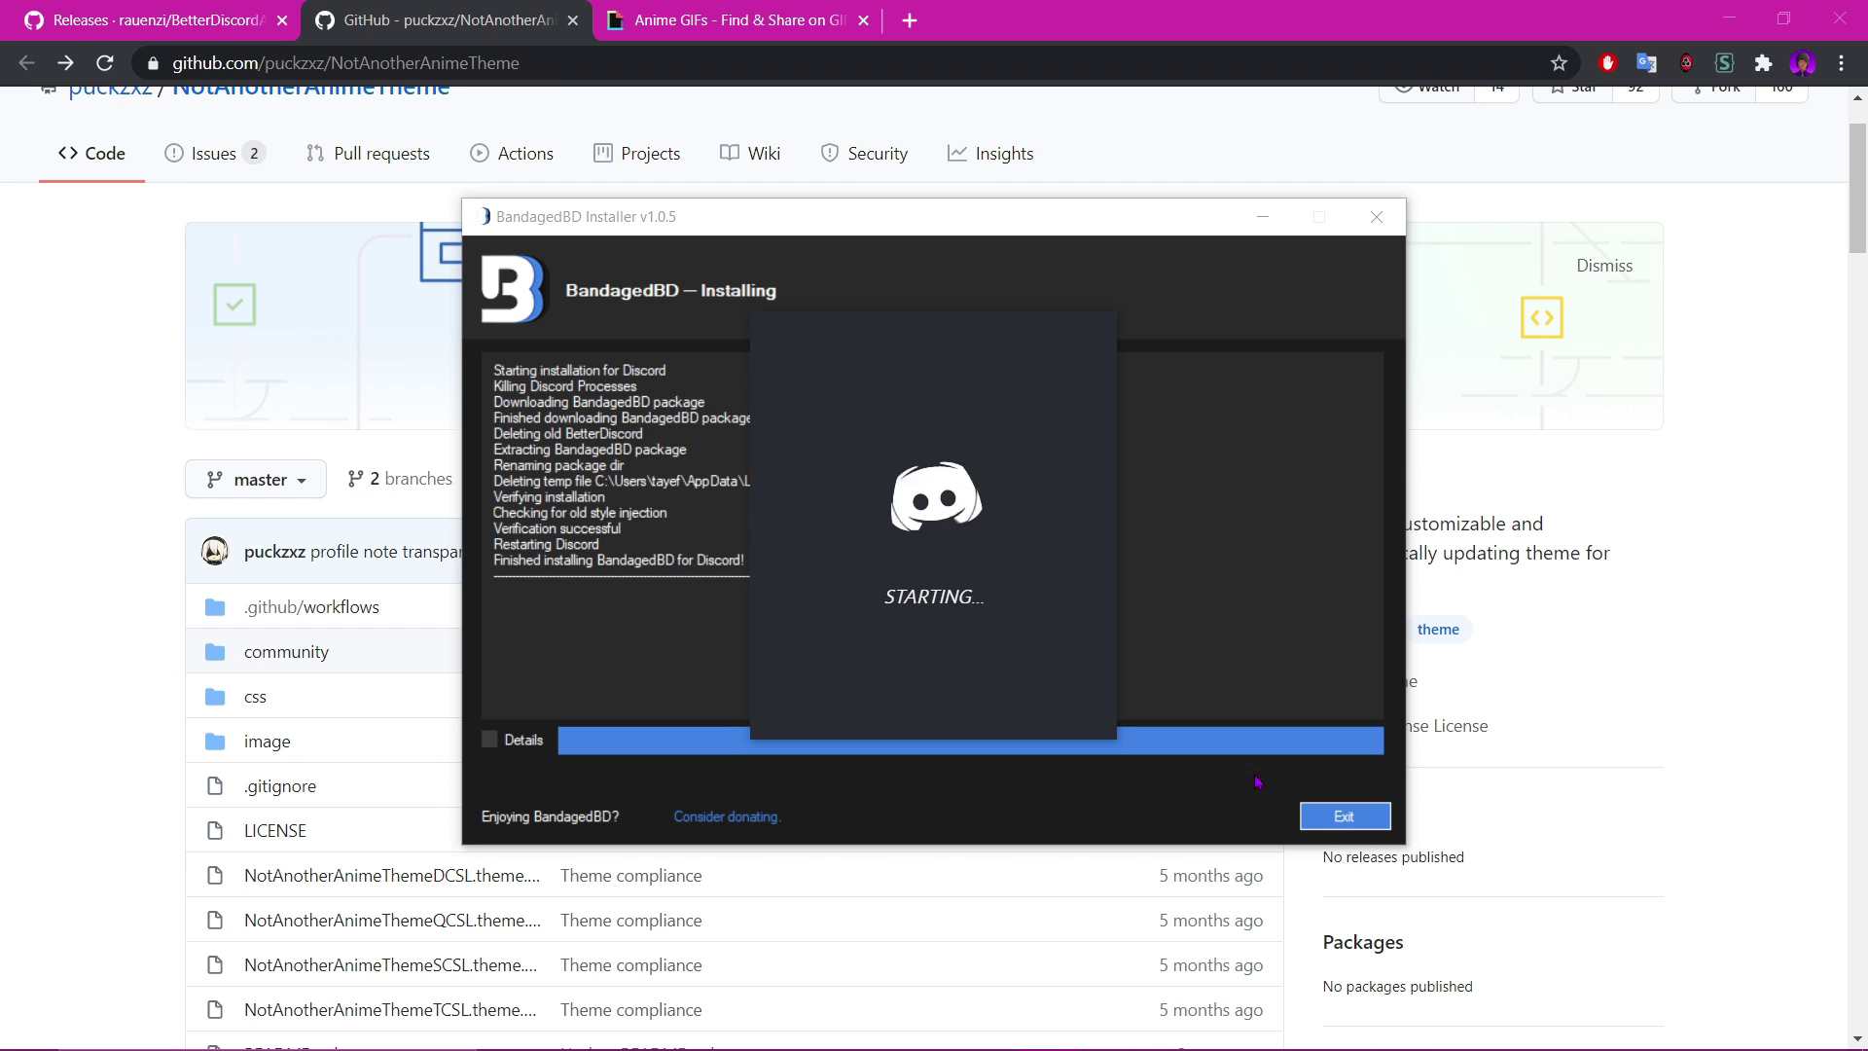
pyautogui.click(1344, 815)
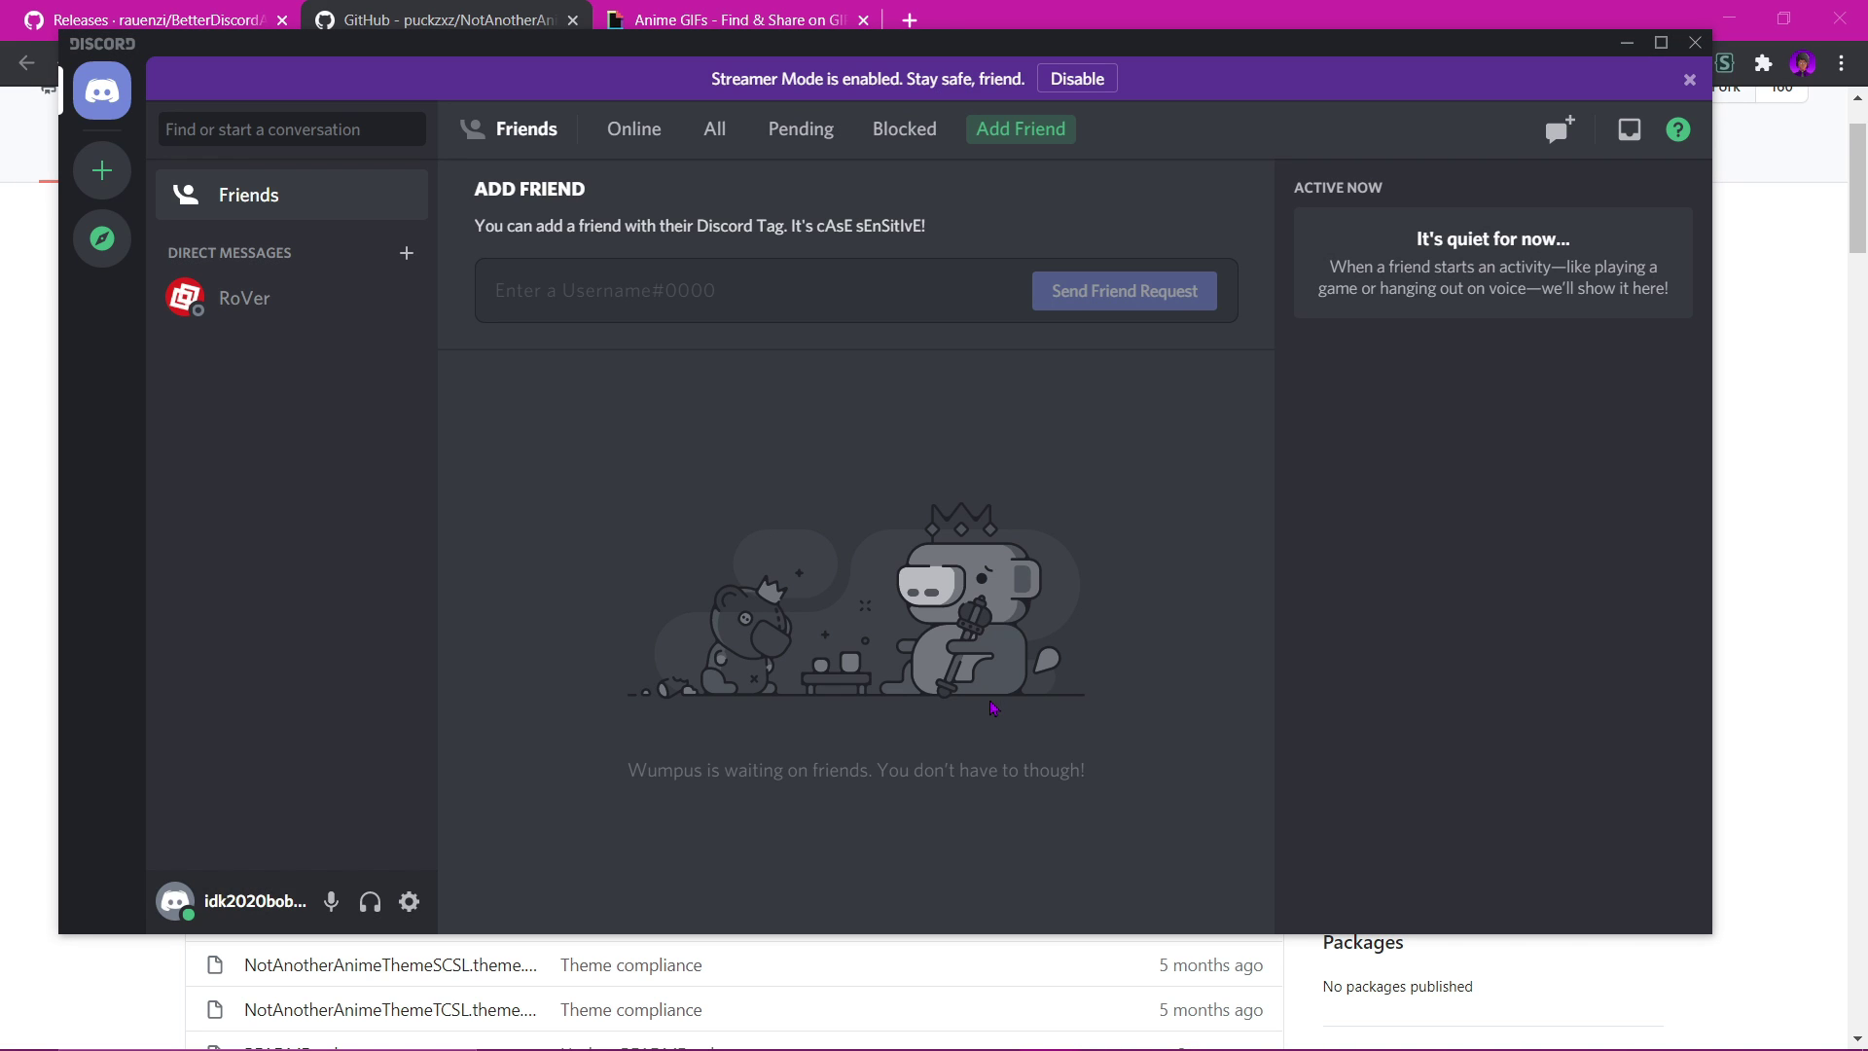
pyautogui.click(411, 901)
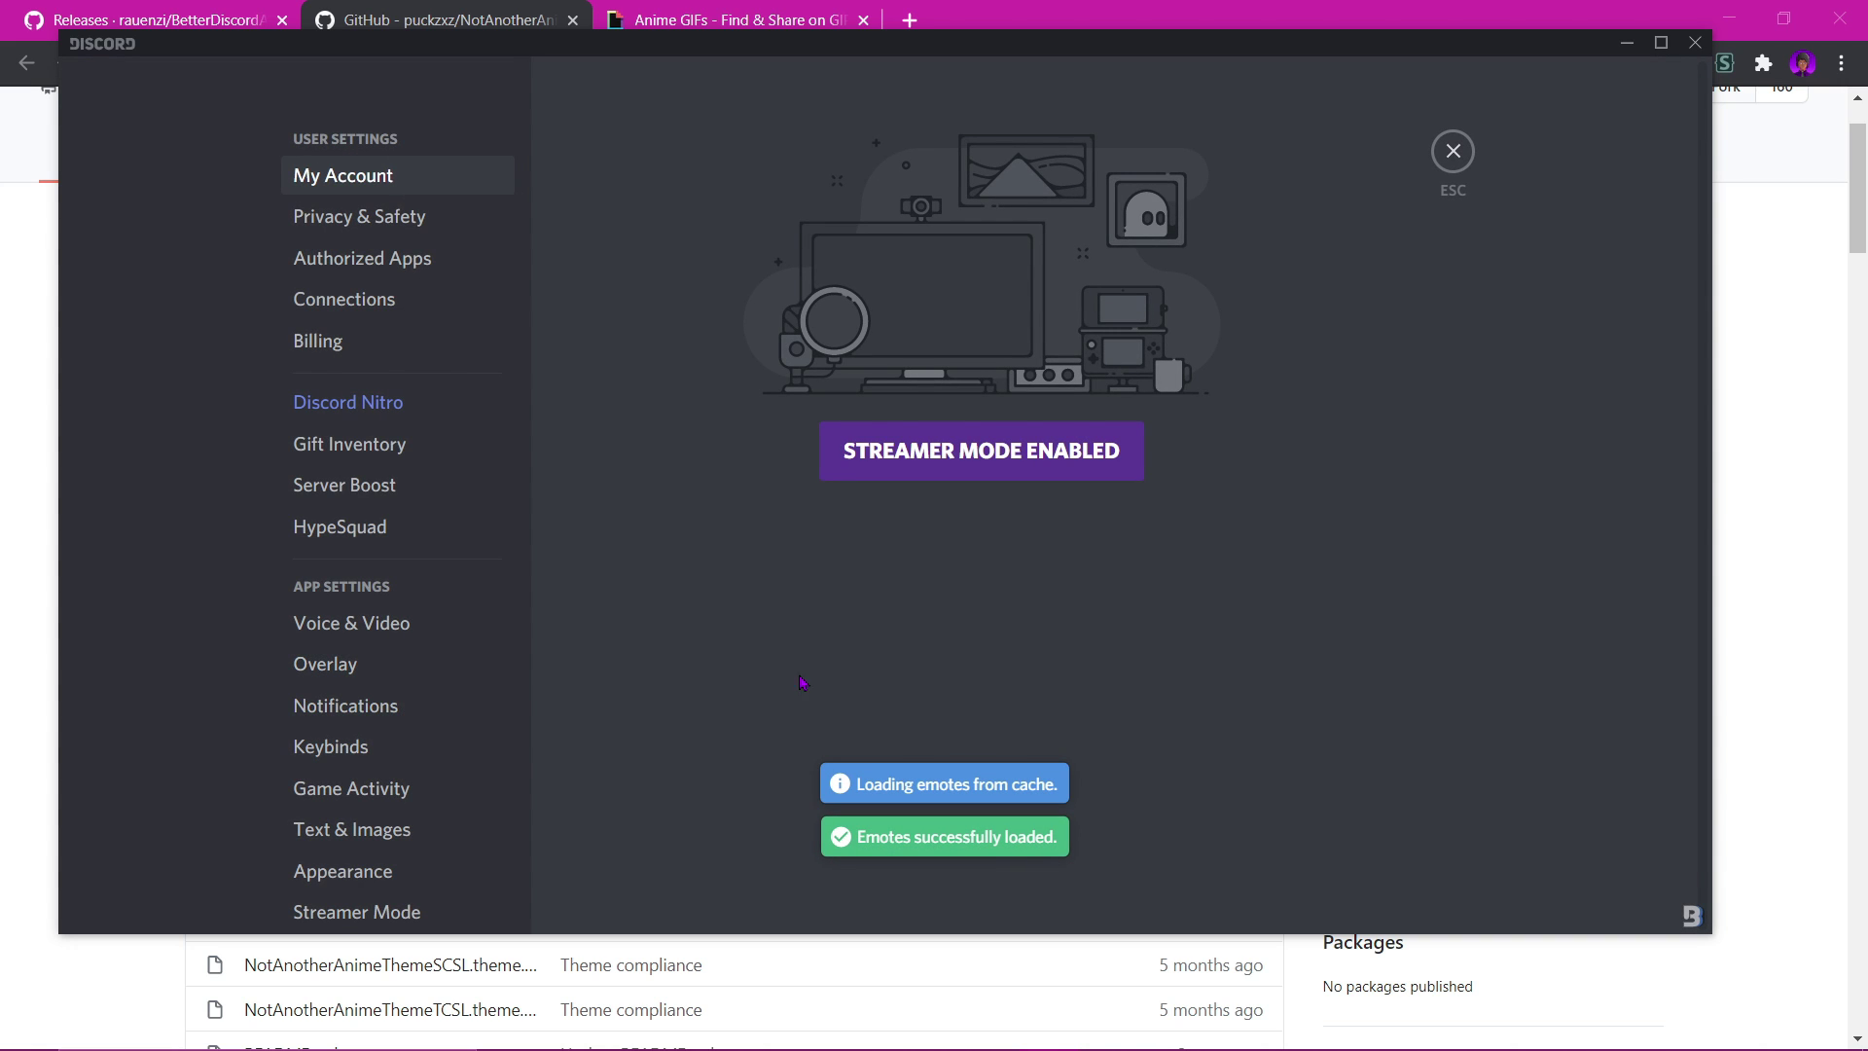
pyautogui.scroll(-5, 435, 551)
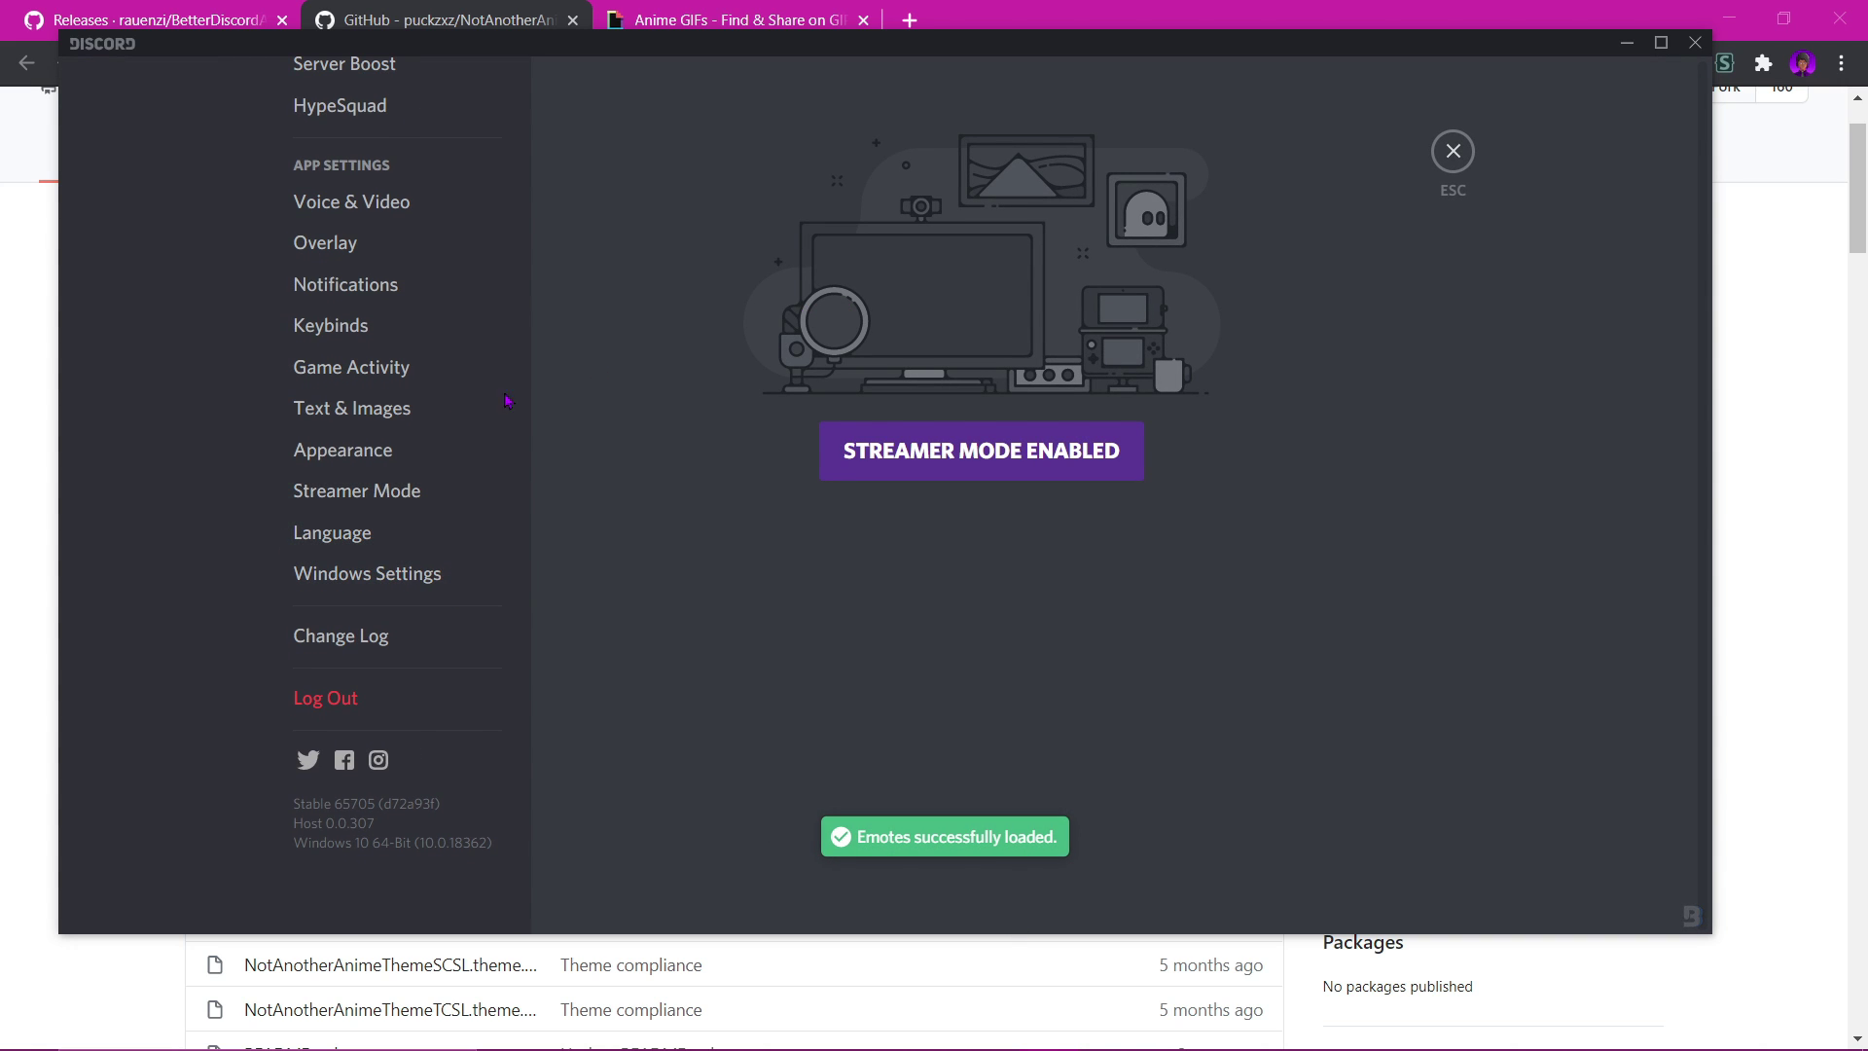
pyautogui.click(1454, 153)
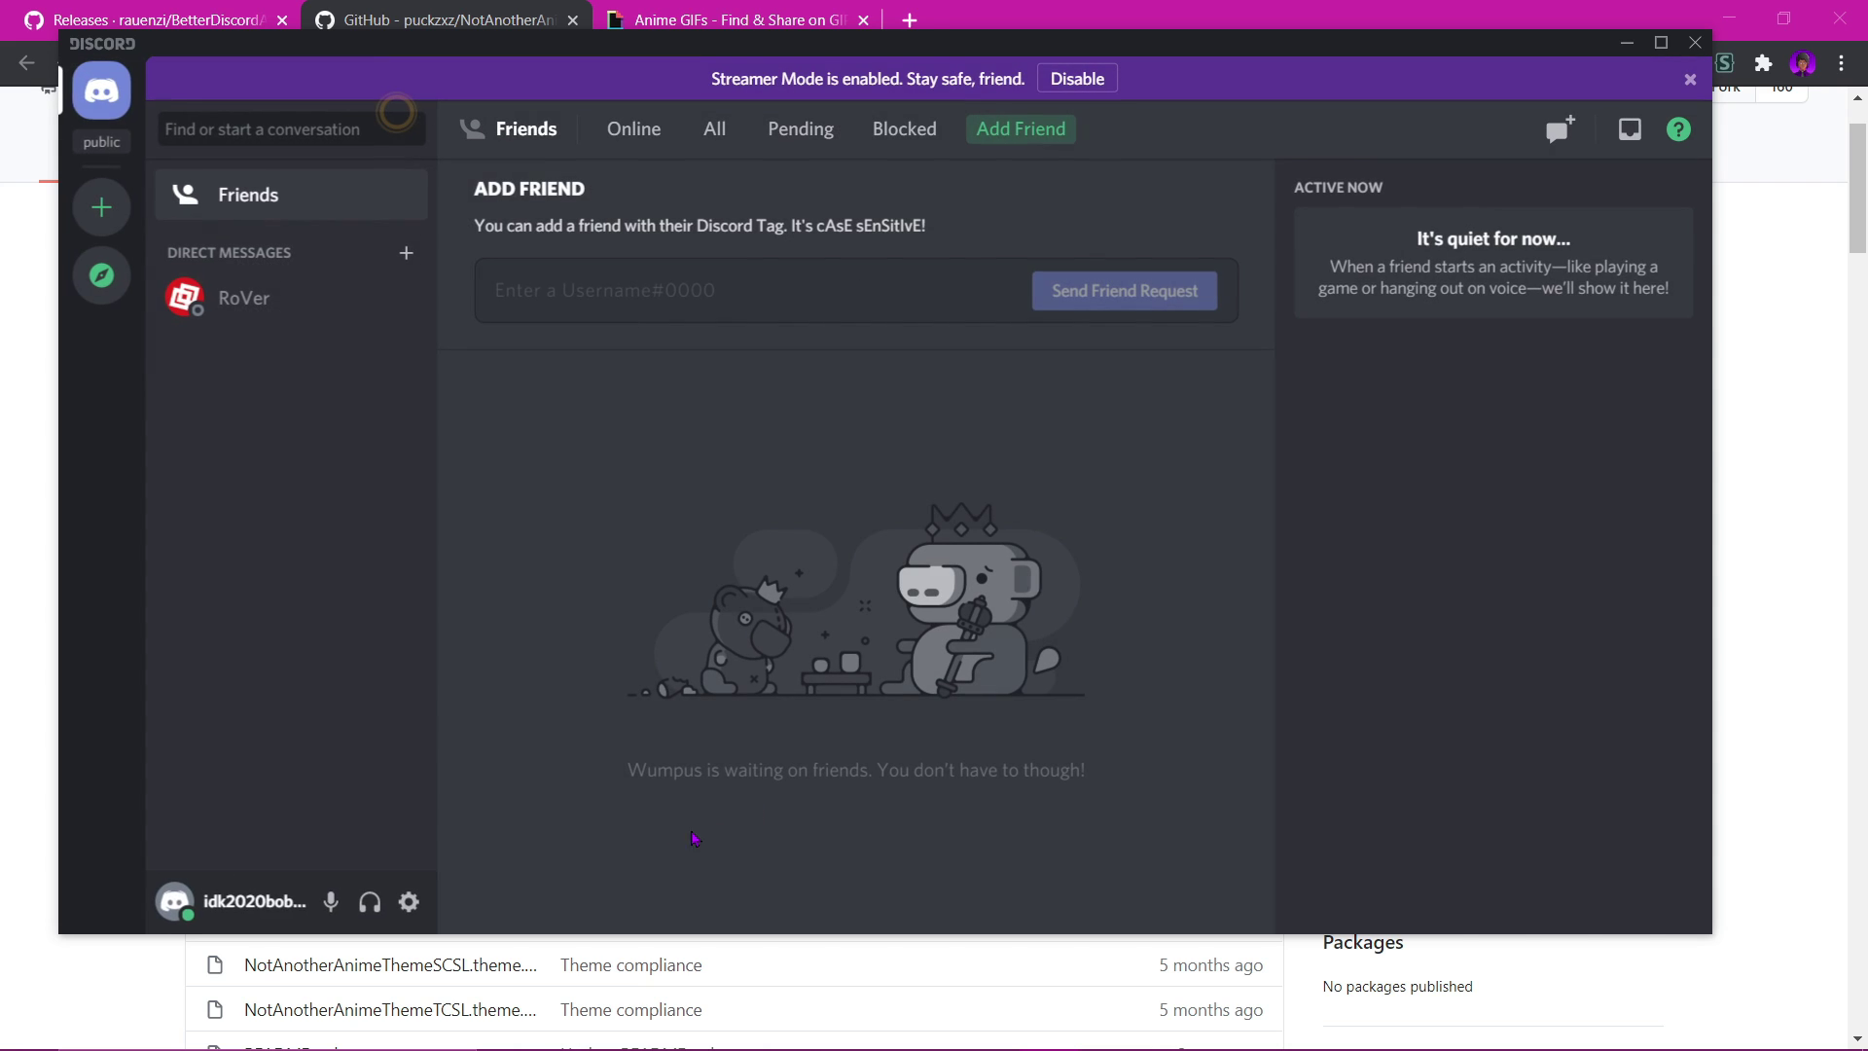
# - Enable the NotAnotherAnimeThemeDCSL theme in Discord's BandagedBD theme settings and close the settings
pyautogui.click(408, 901)
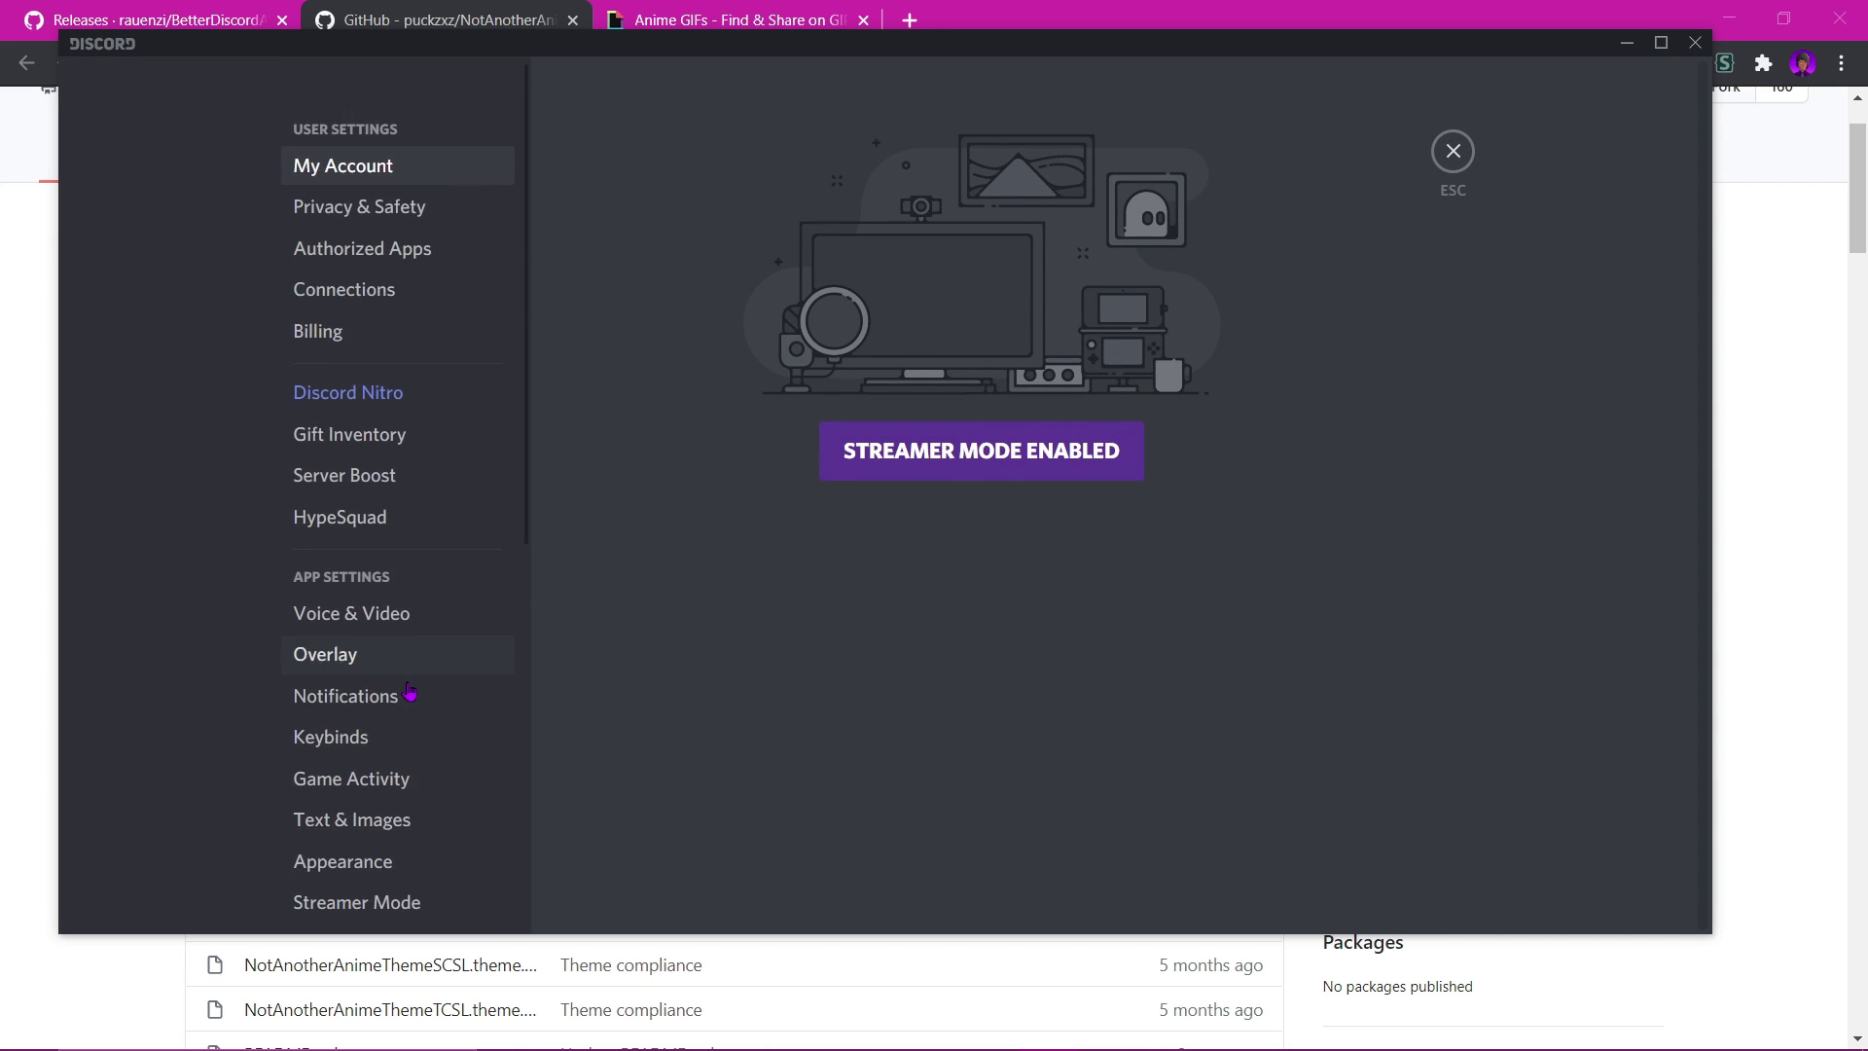
pyautogui.scroll(-5, 407, 701)
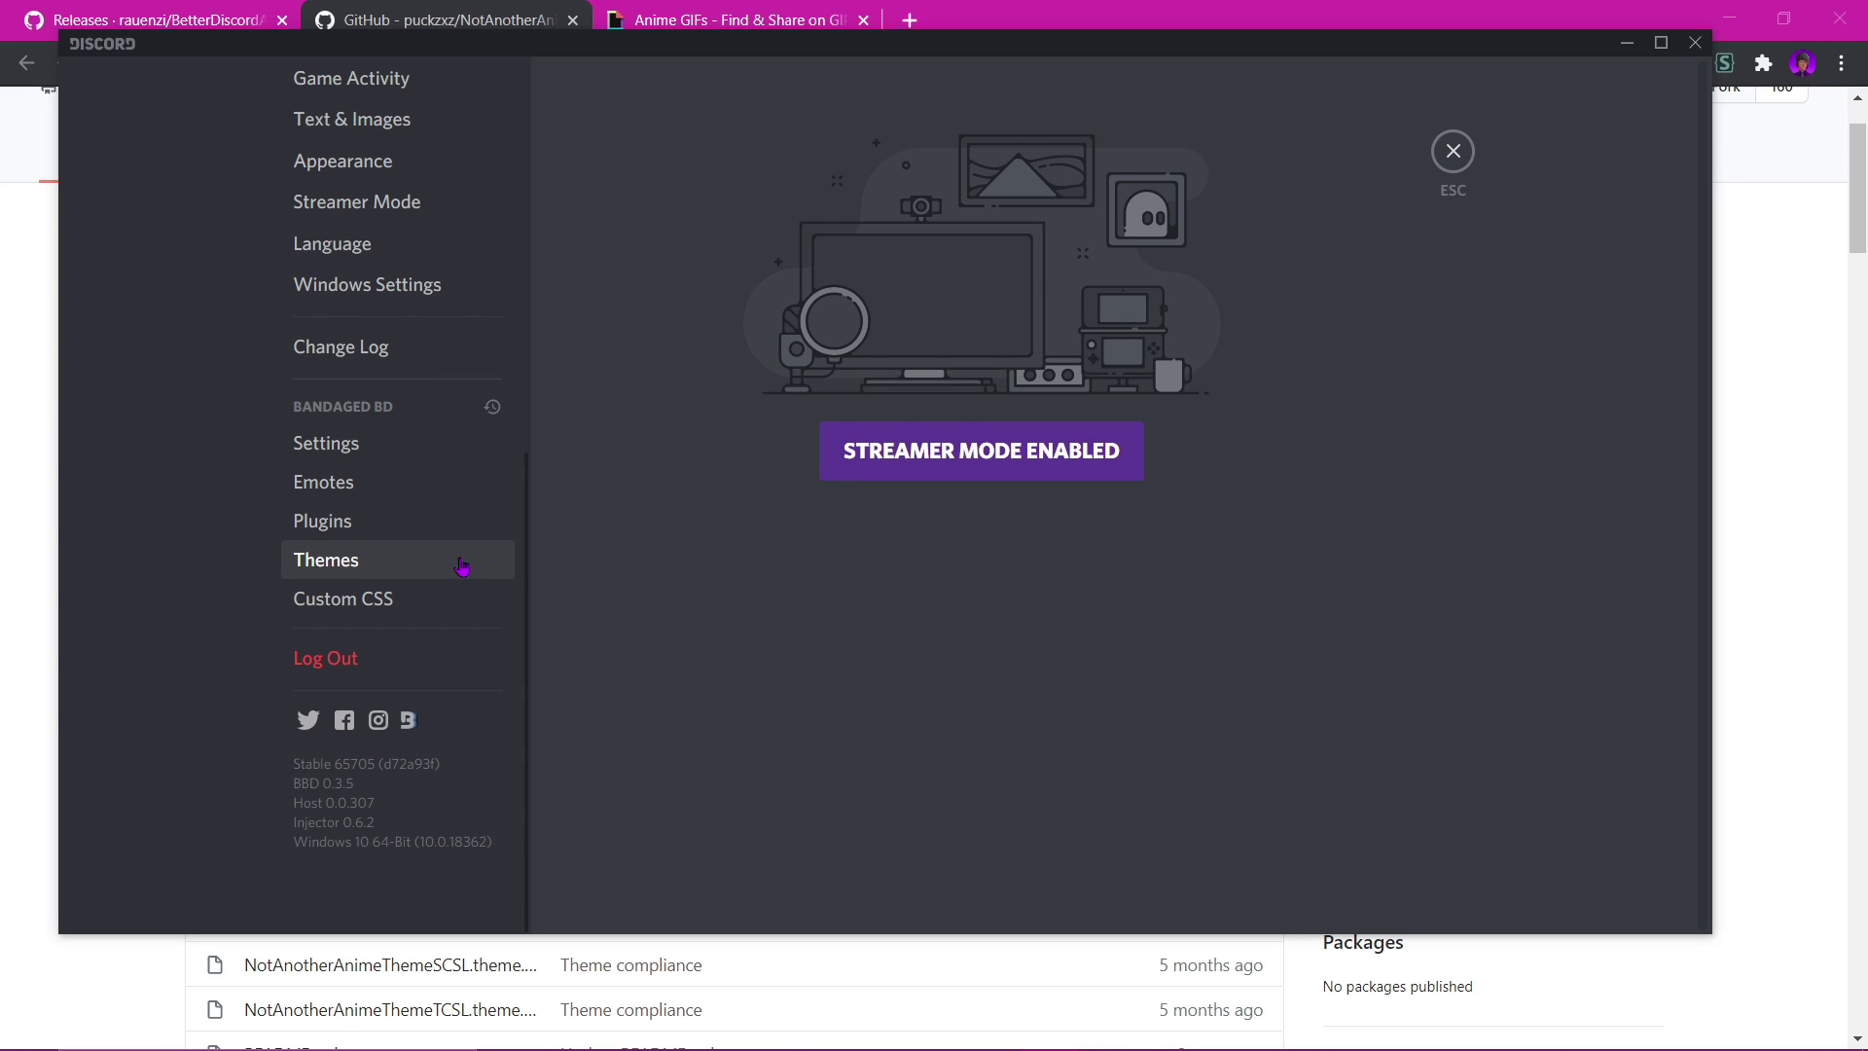
pyautogui.click(373, 564)
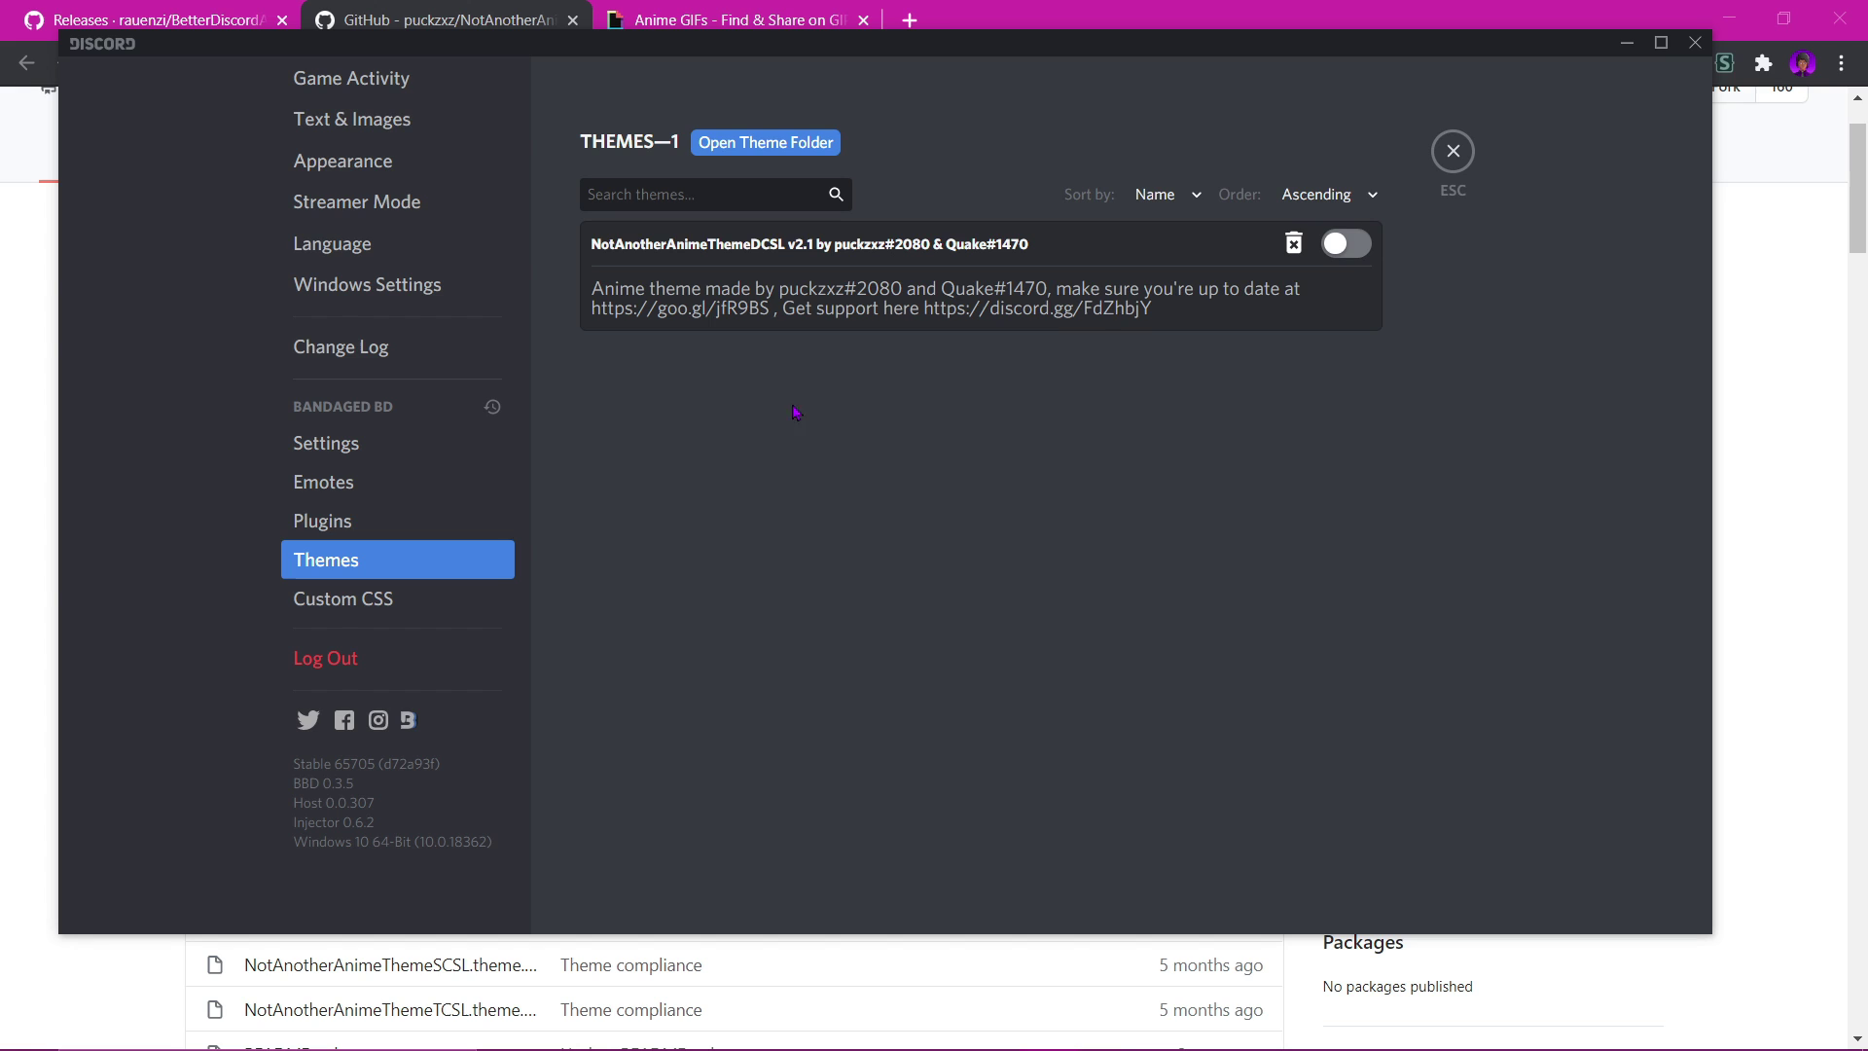
pyautogui.click(1361, 247)
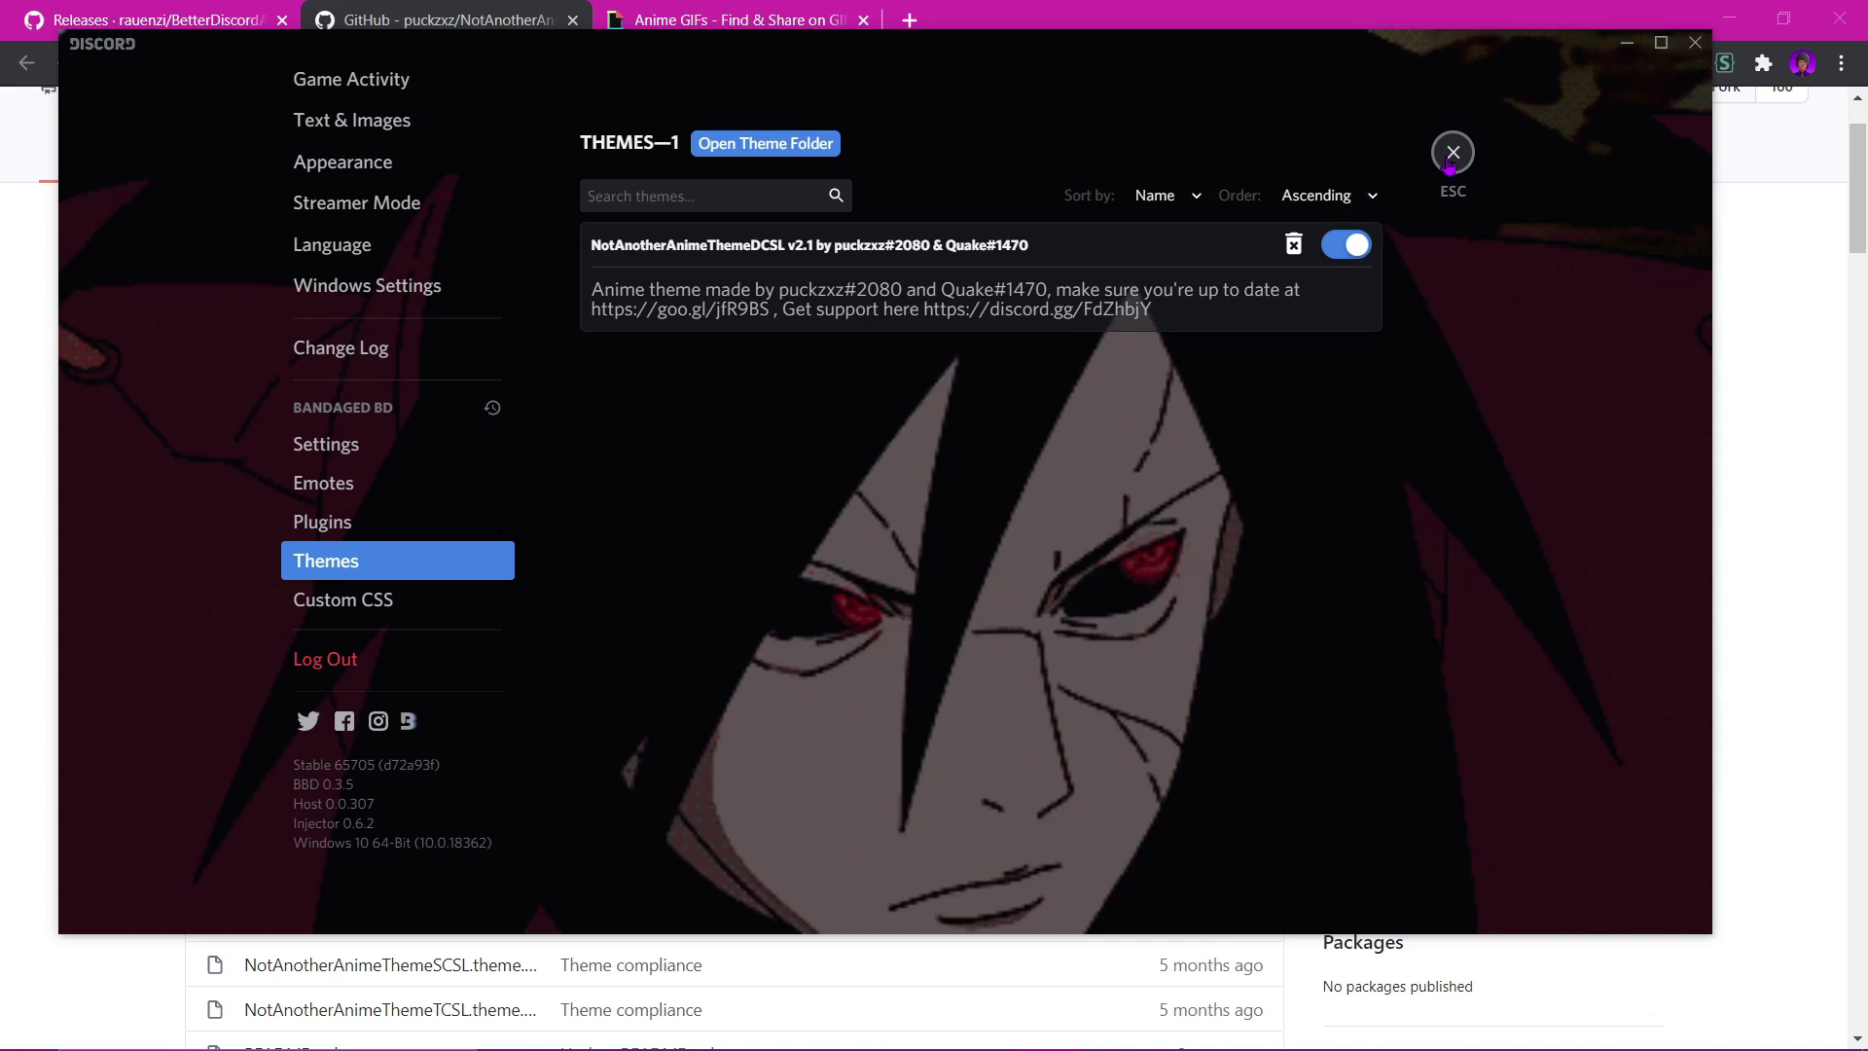
pyautogui.click(1453, 152)
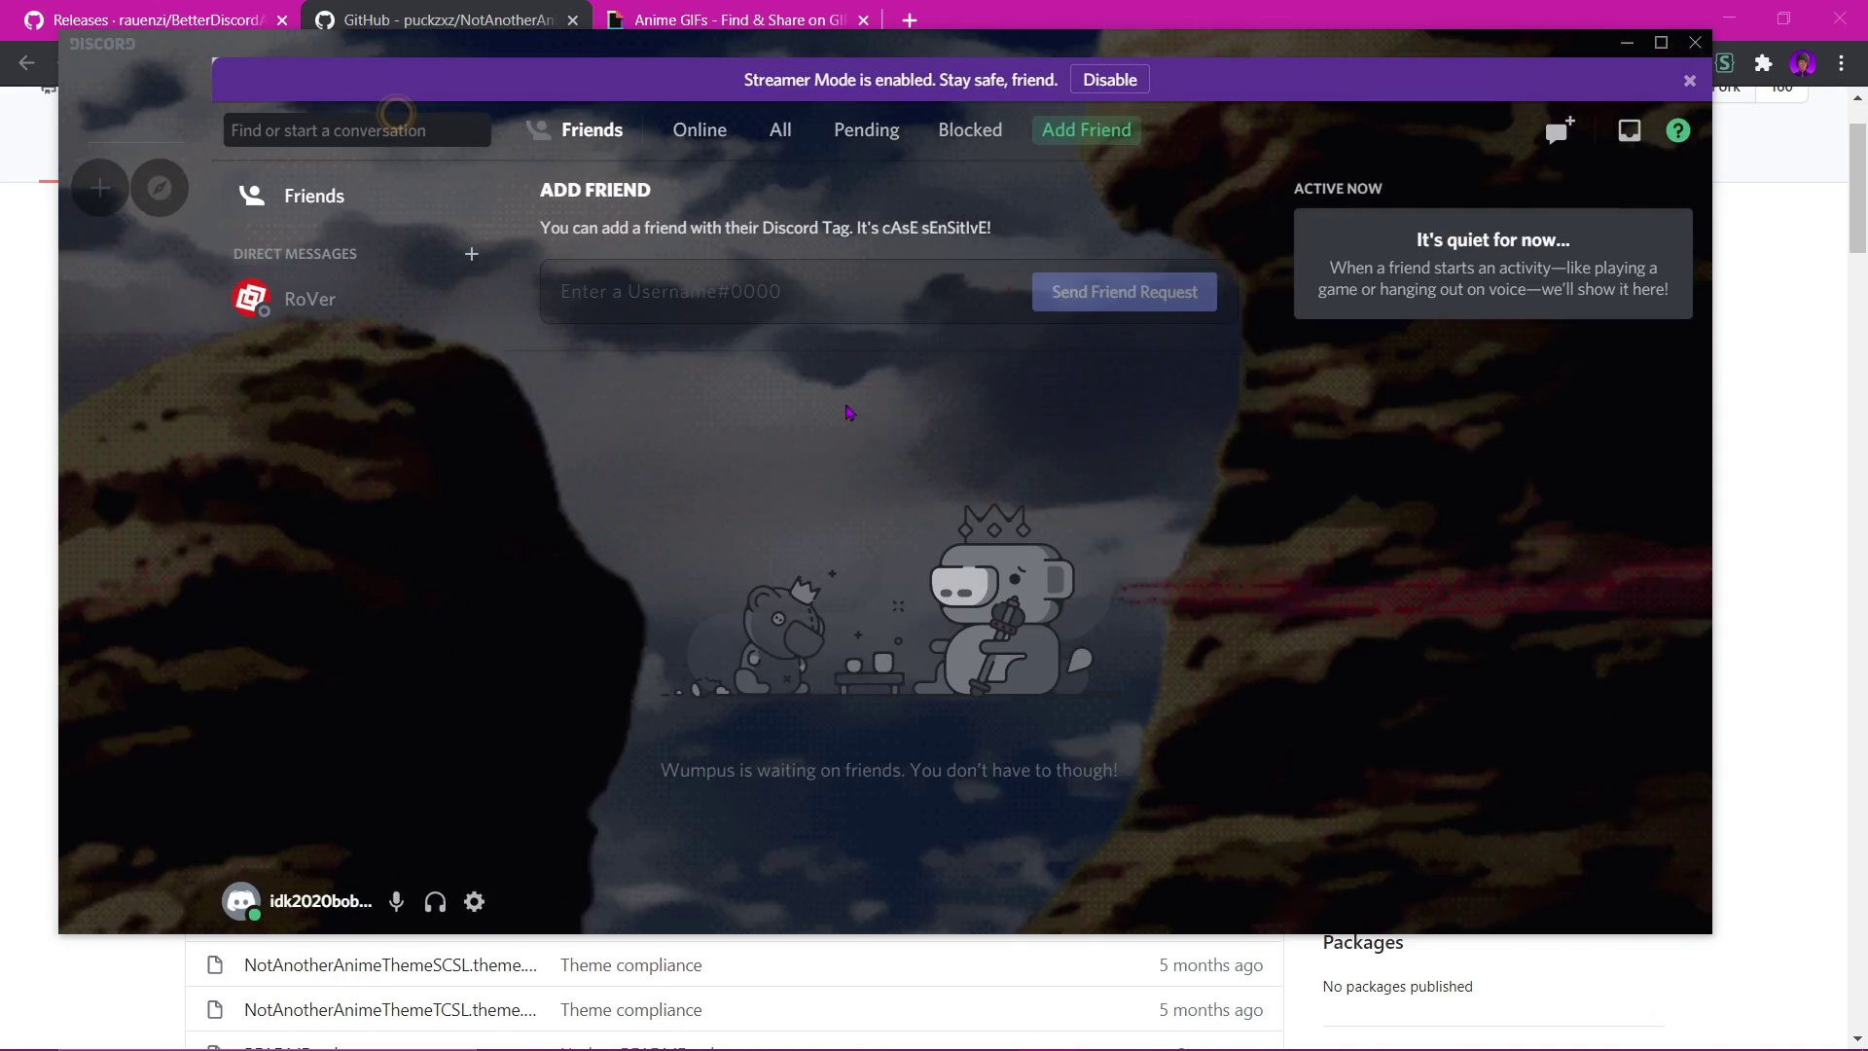
# - Switch to GIPHY's anime category page in the browser and open the Samurai Champloo GIFs
pyautogui.hotkey('alt', 'Tab')
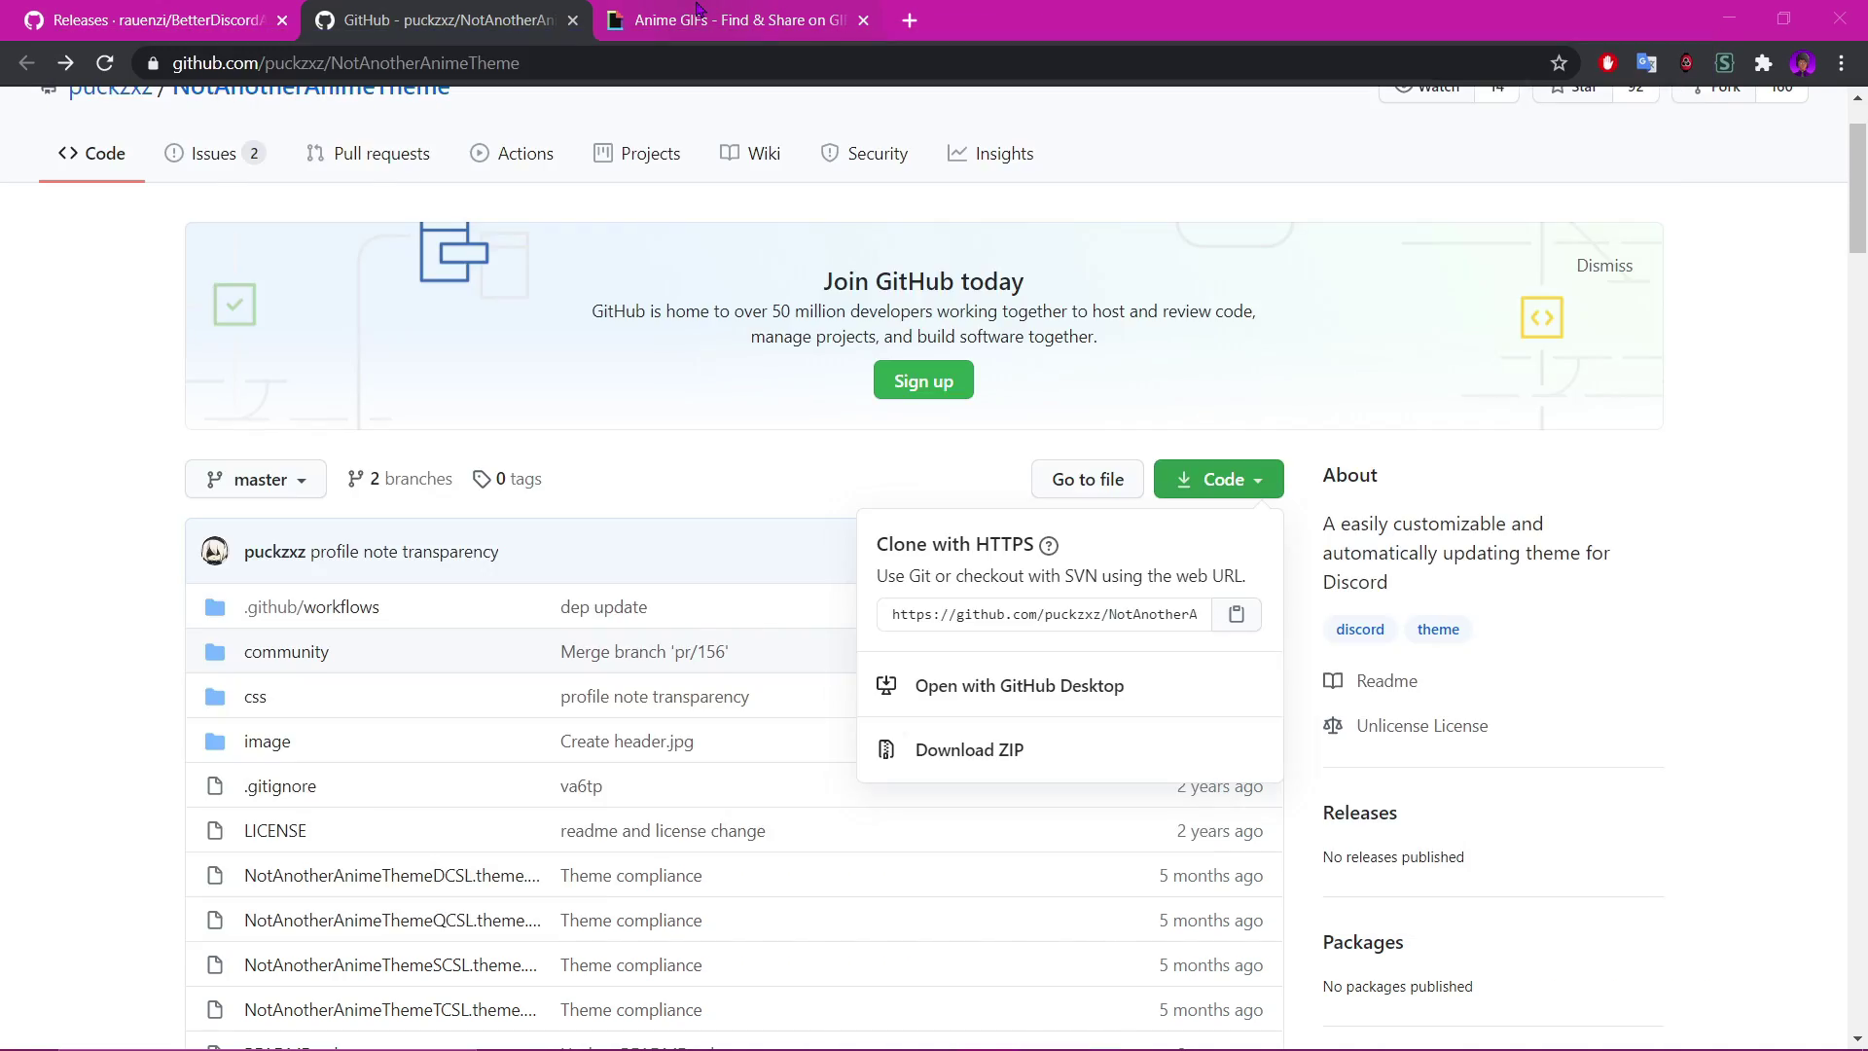
pyautogui.hotkey('ctrl', 'Tab')
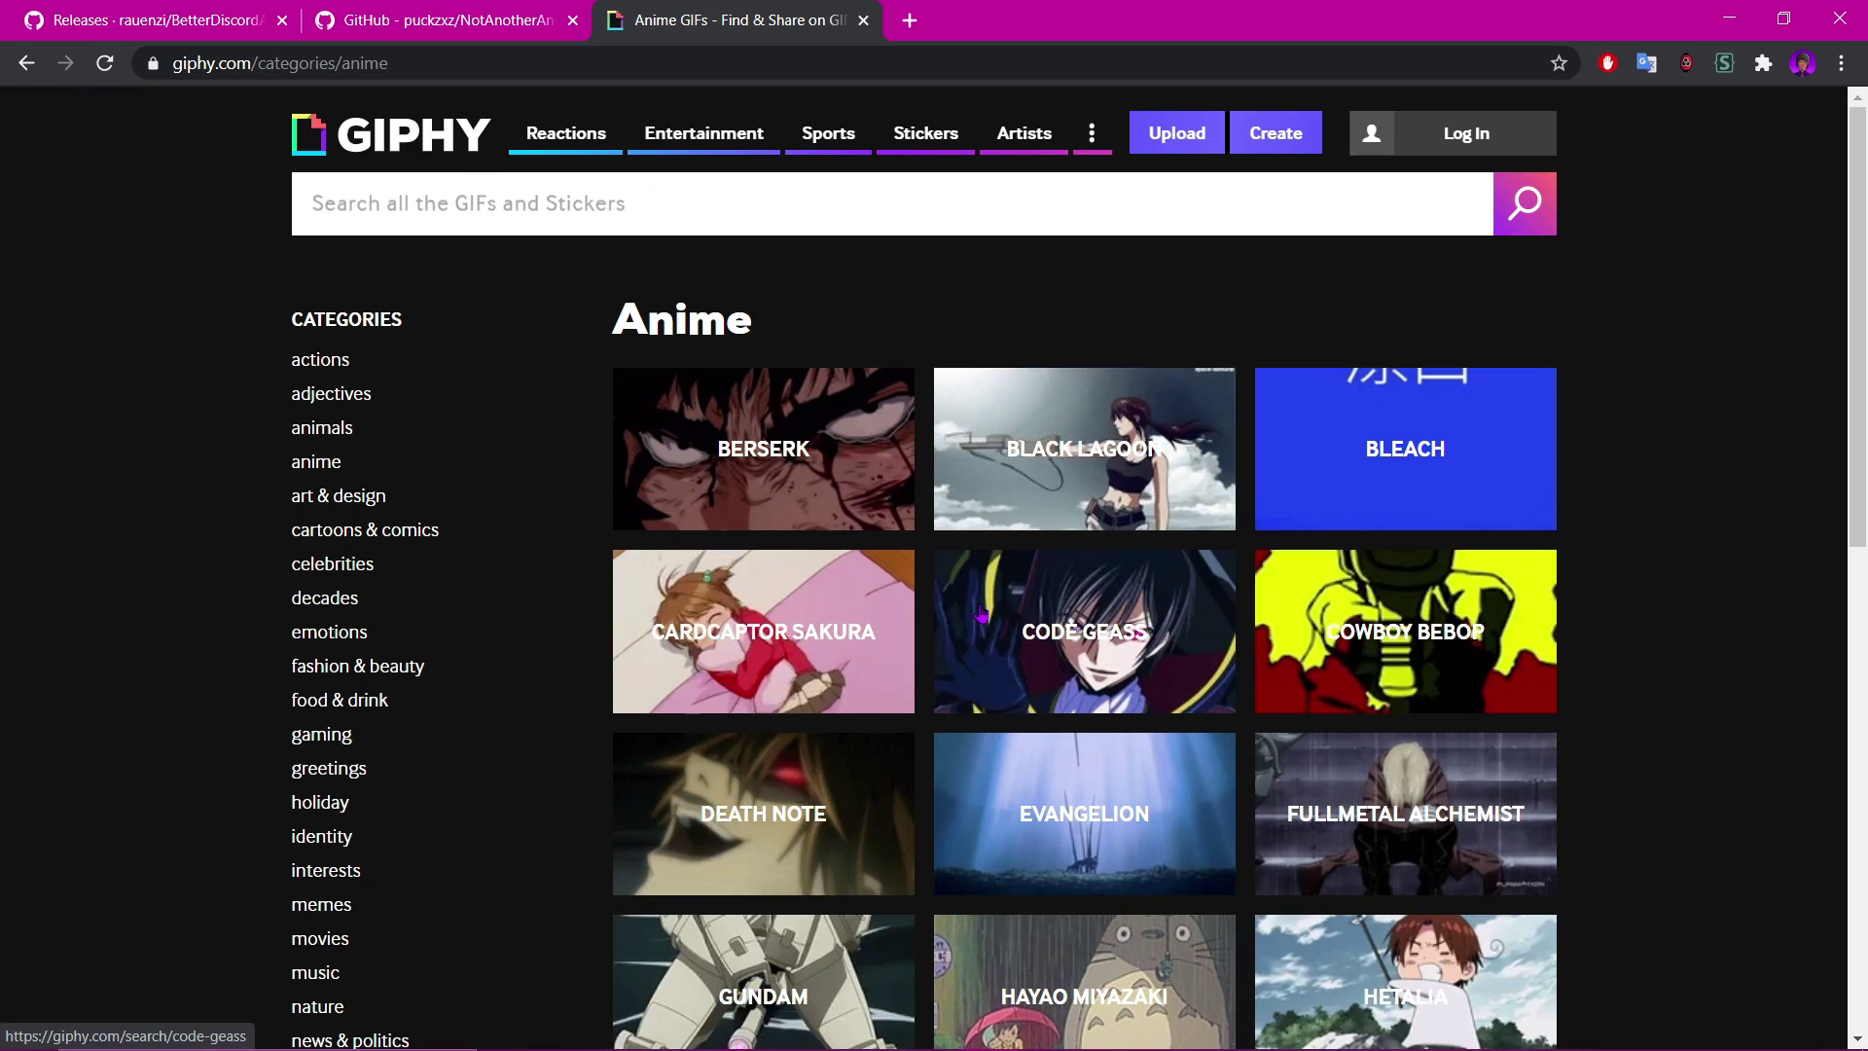
pyautogui.scroll(-5, 980, 611)
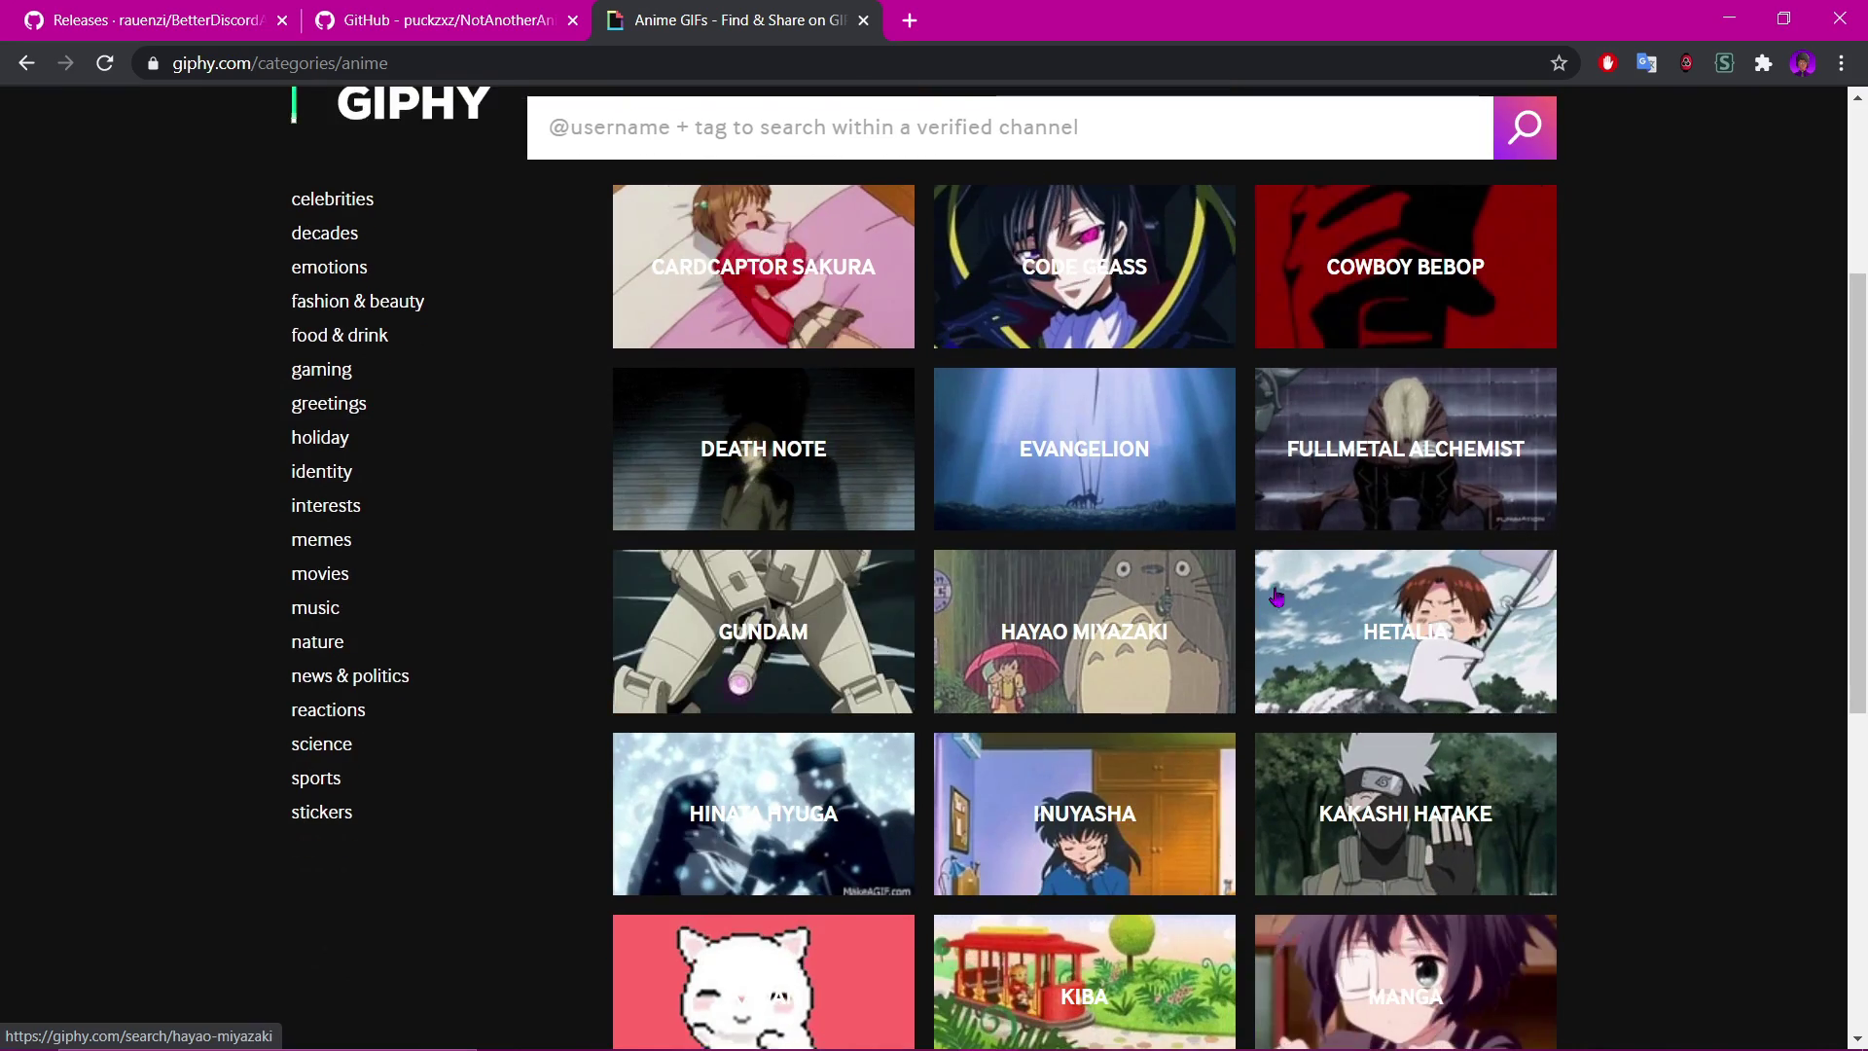
pyautogui.scroll(-6, 1334, 516)
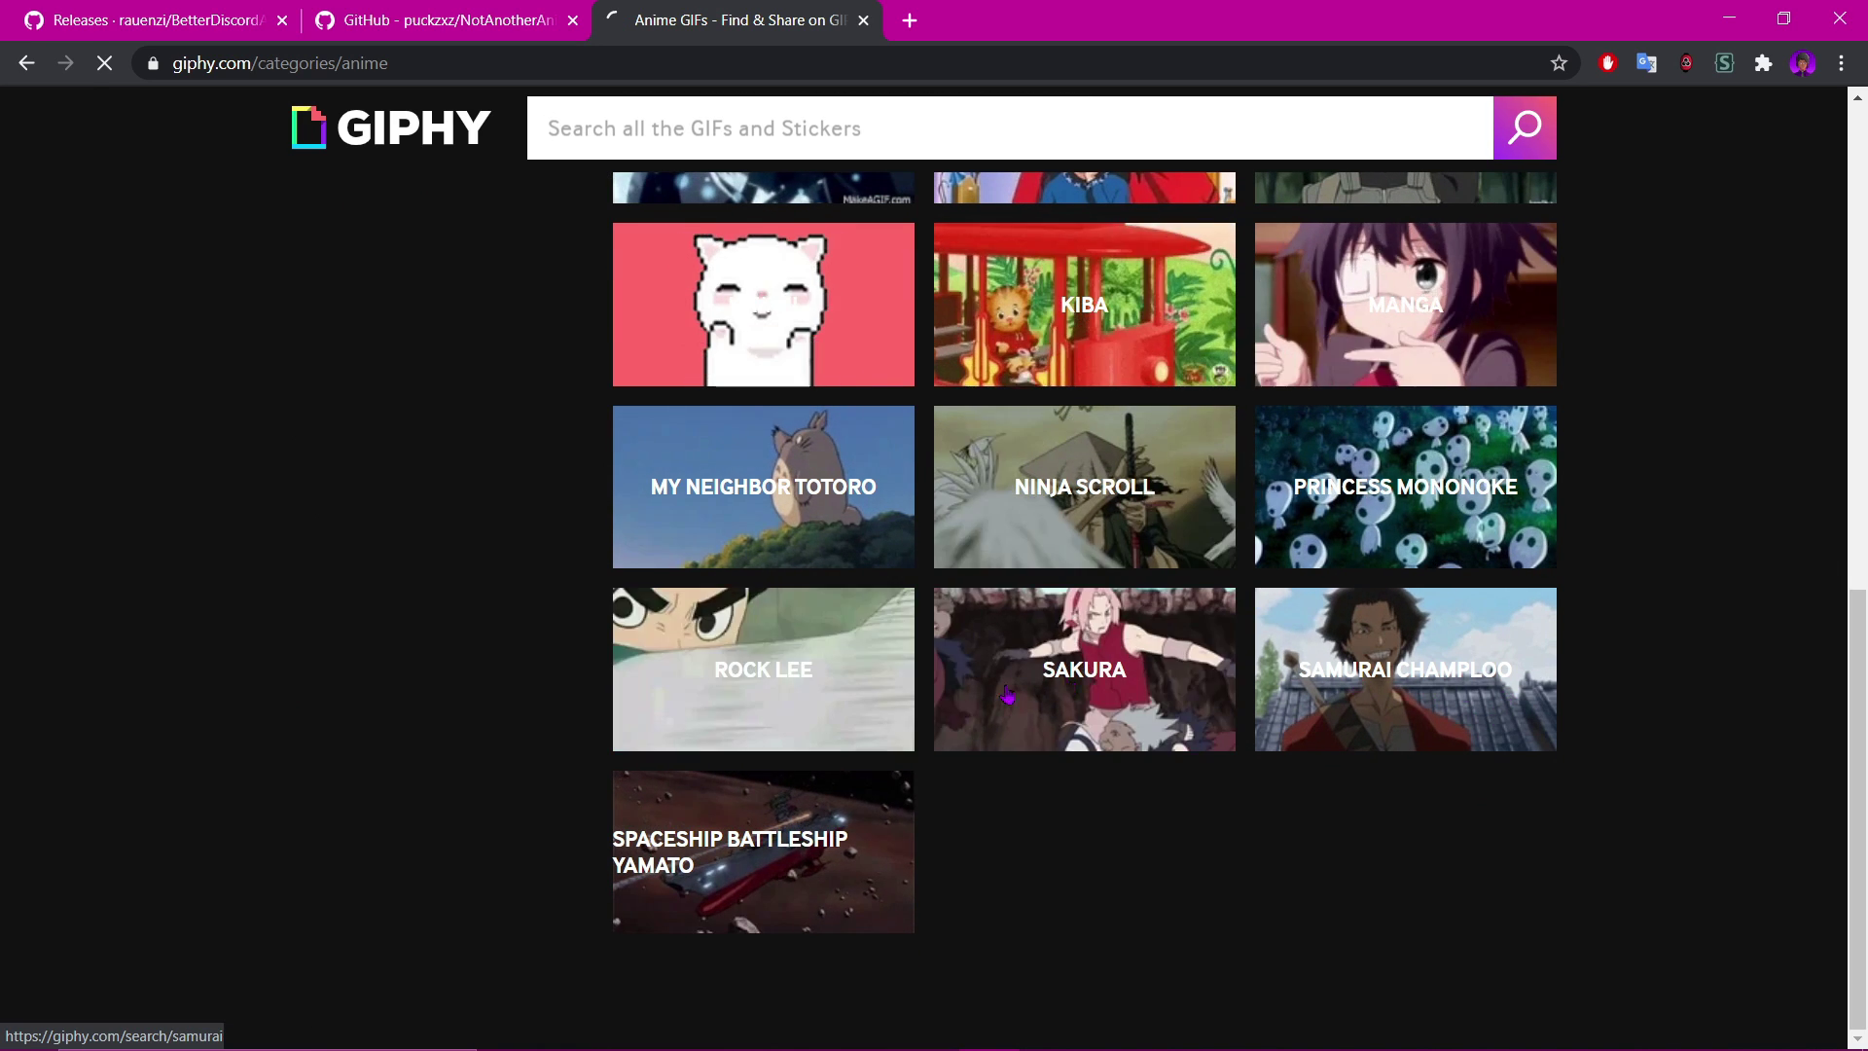
pyautogui.click(1449, 719)
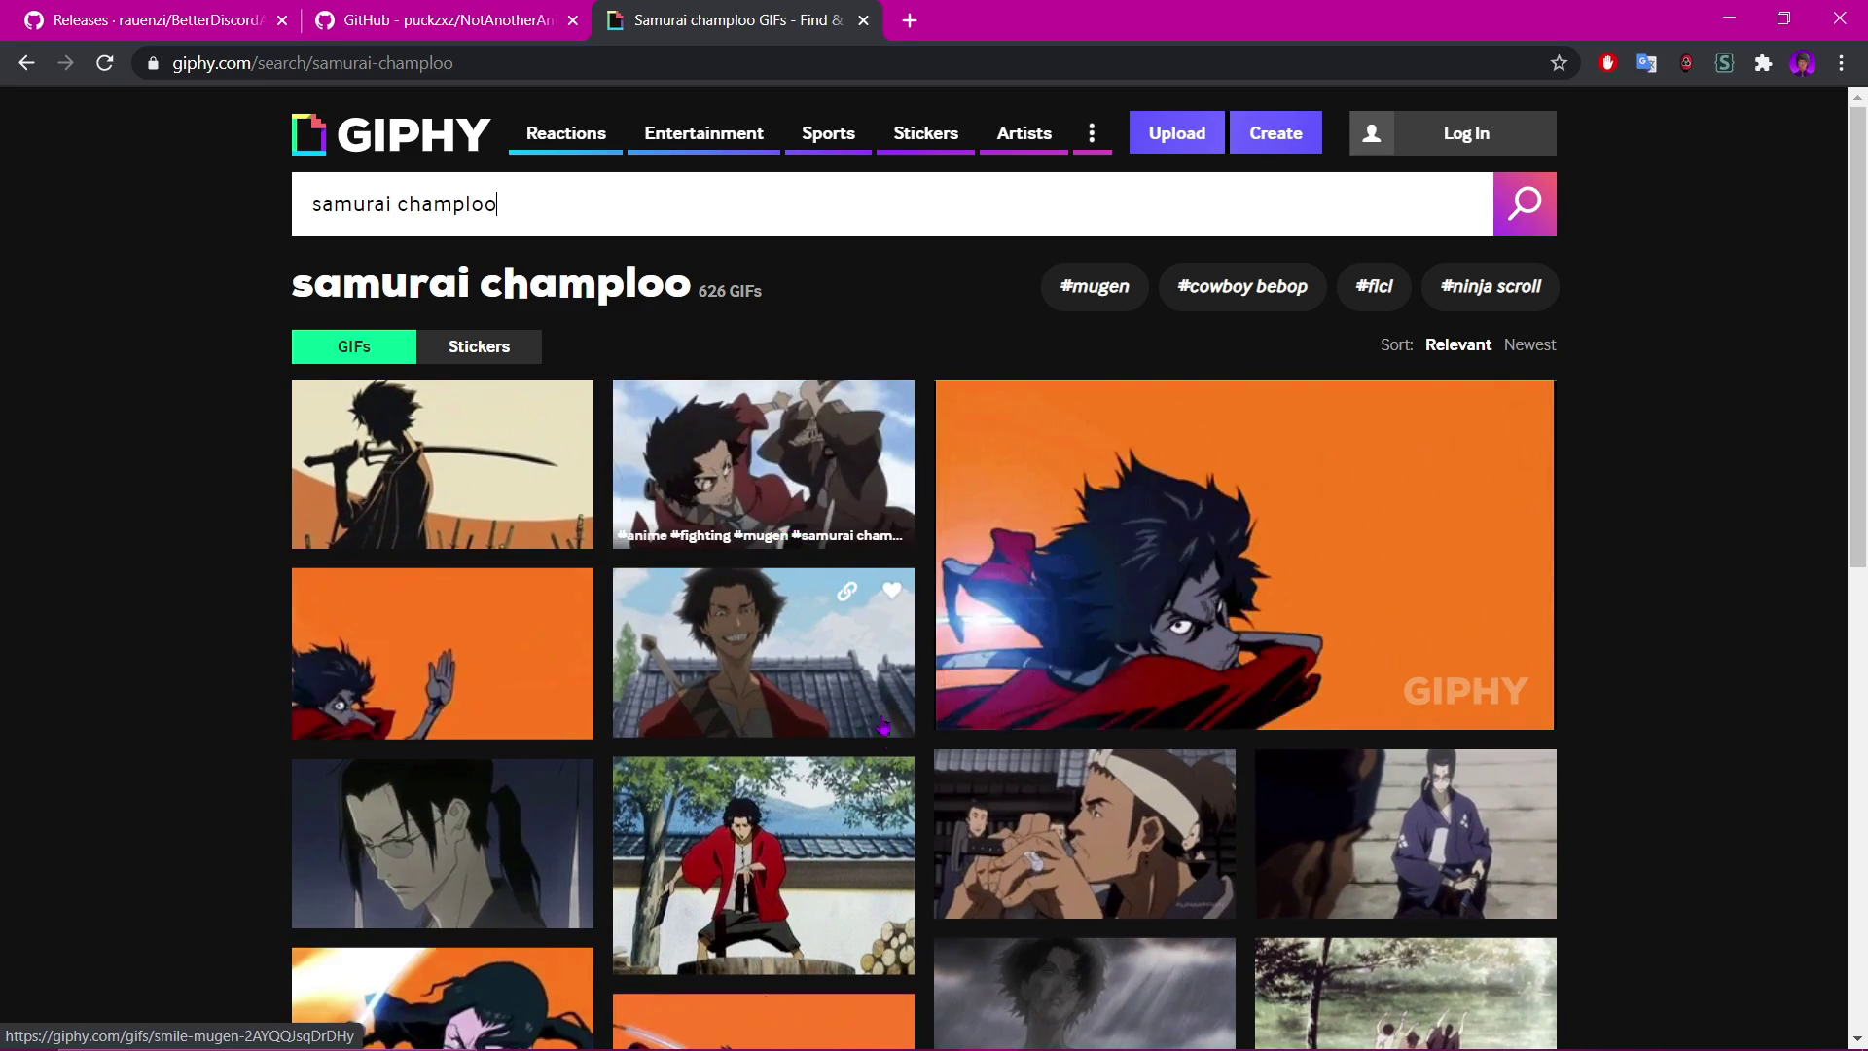
# - Look through the Samurai Champloo GIFs for one suitable as a Discord background
pyautogui.scroll(-3, 846, 786)
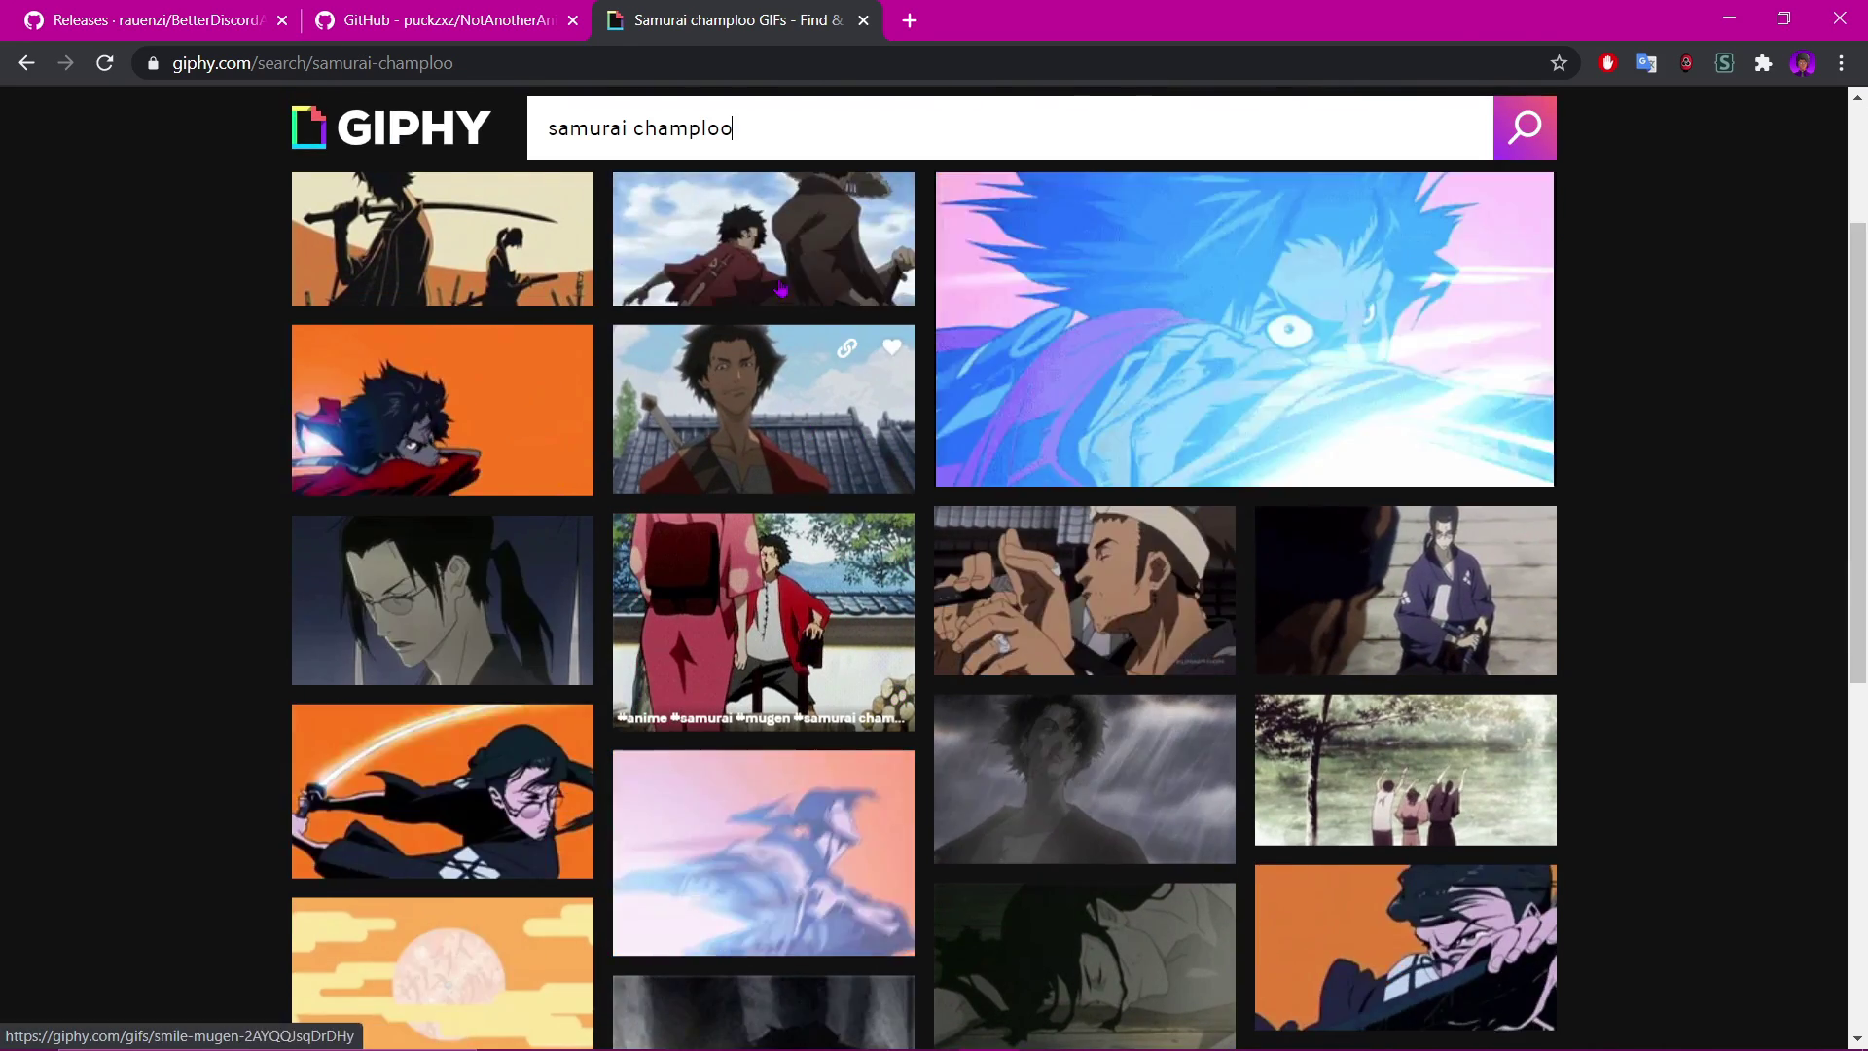
pyautogui.scroll(-3, 970, 651)
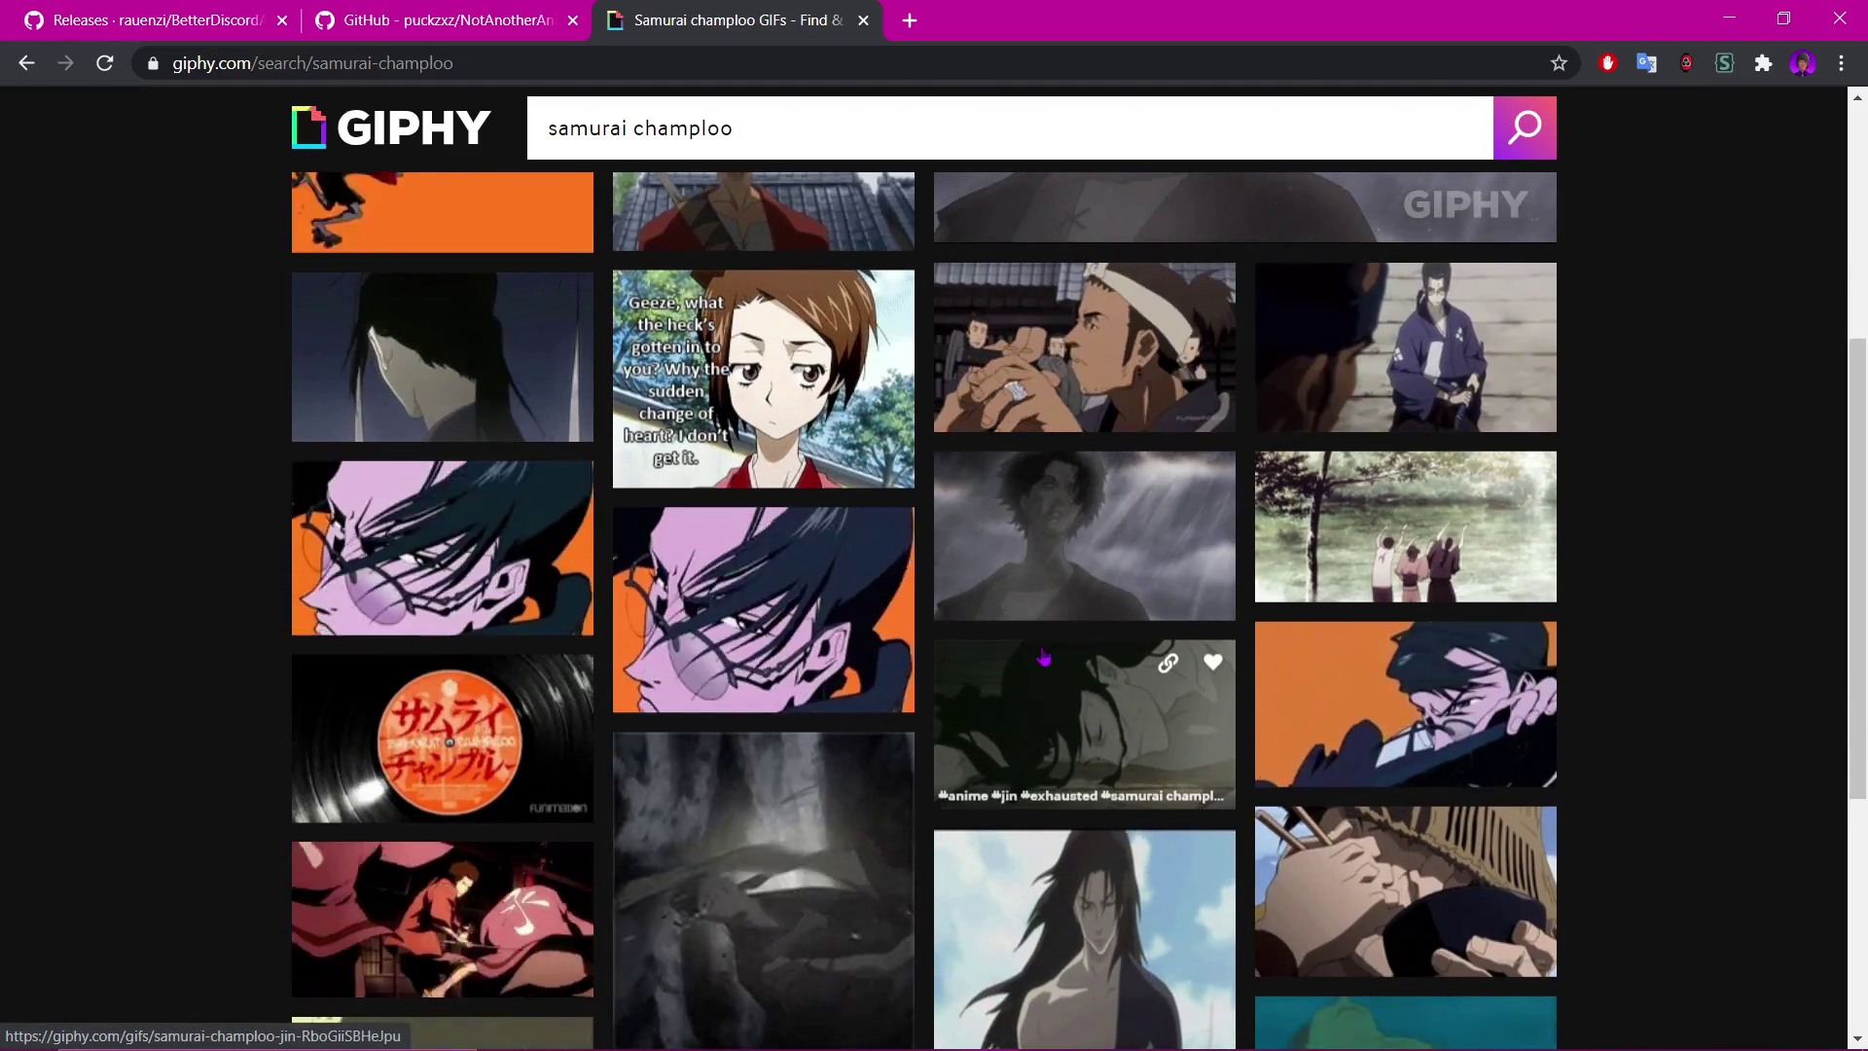
pyautogui.scroll(-3, 1025, 653)
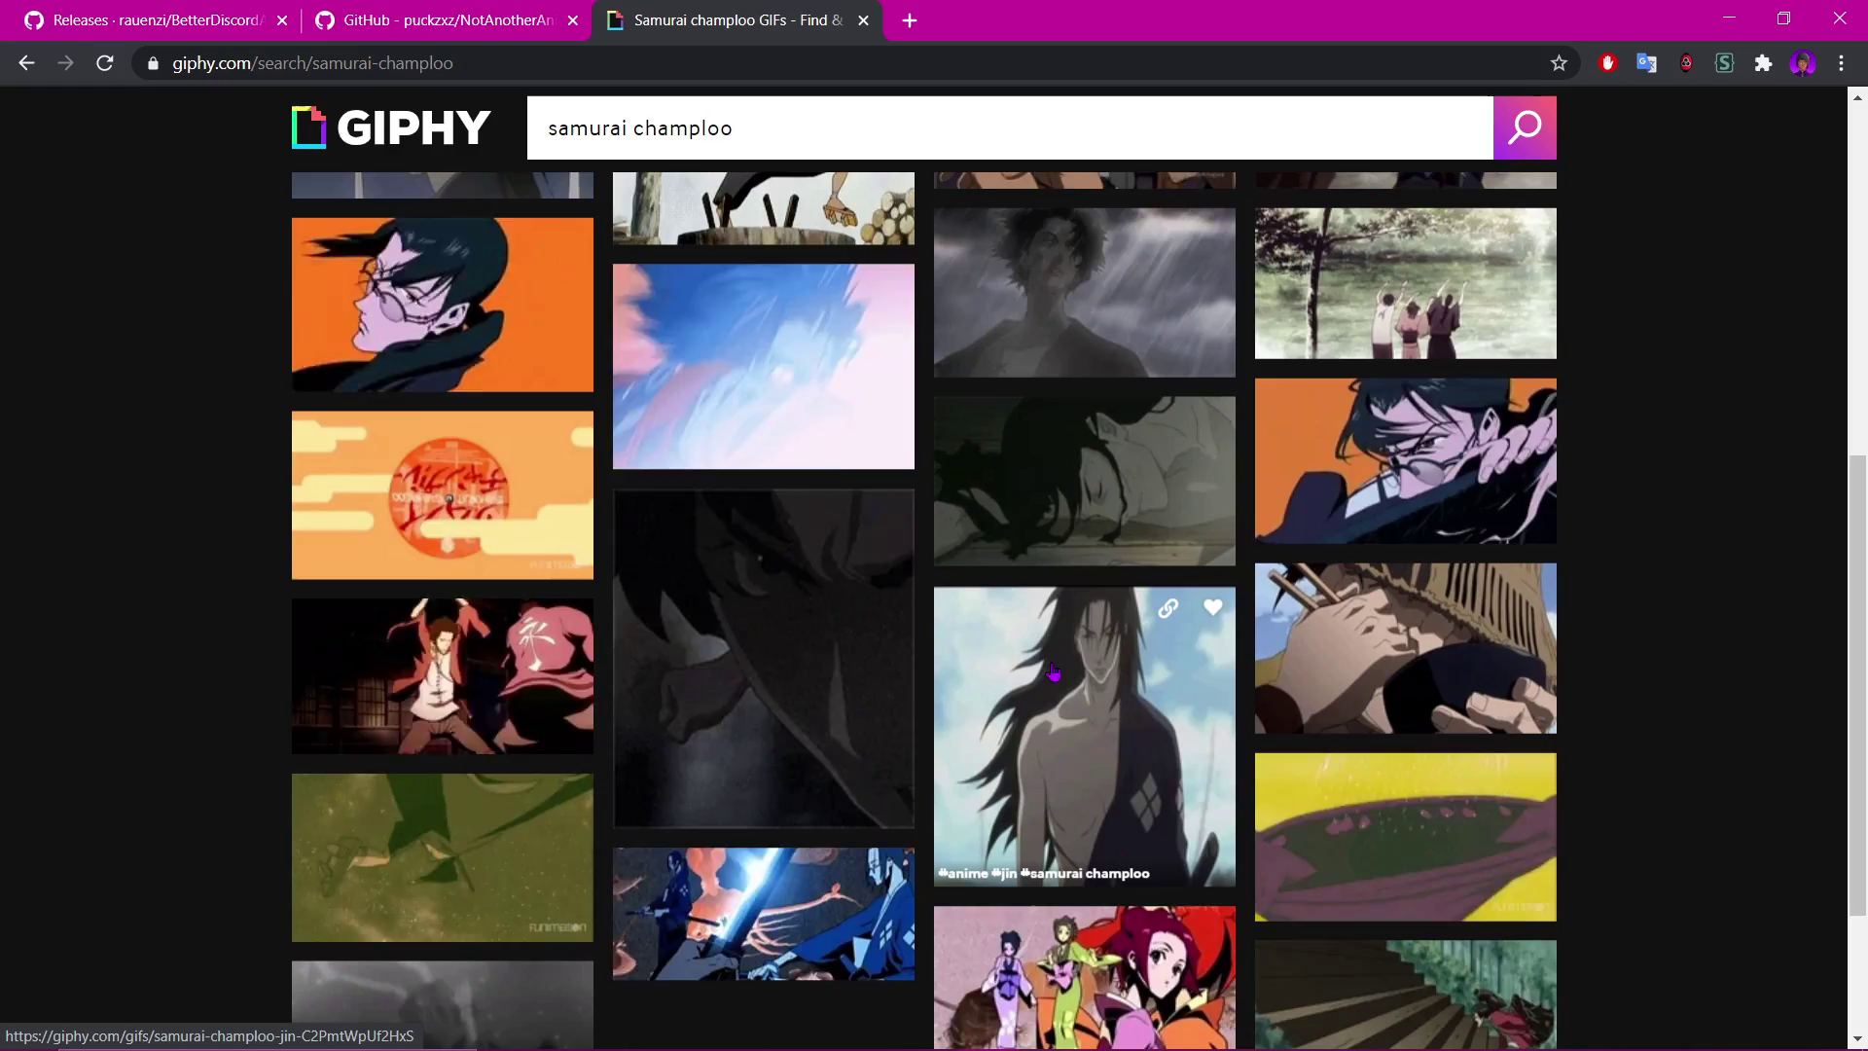
pyautogui.scroll(-3, 1053, 671)
pyautogui.scroll(3, 618, 514)
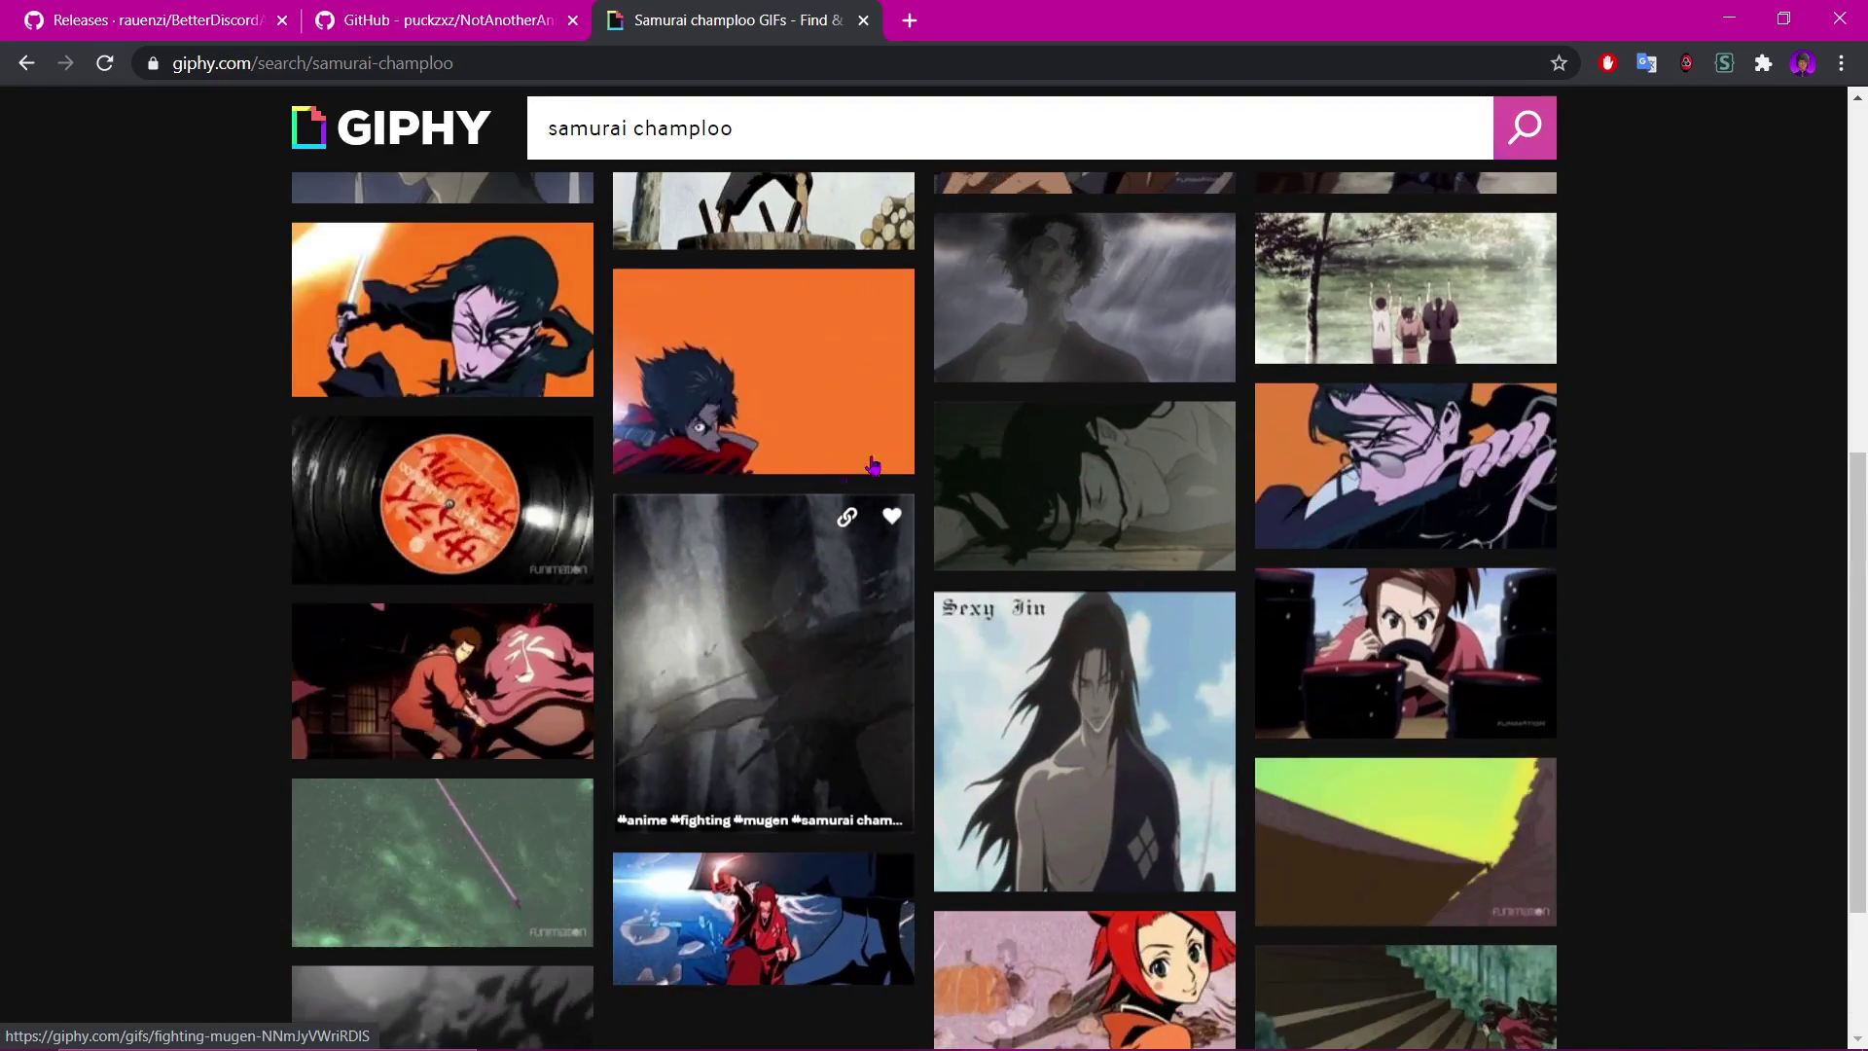
pyautogui.scroll(3, 929, 595)
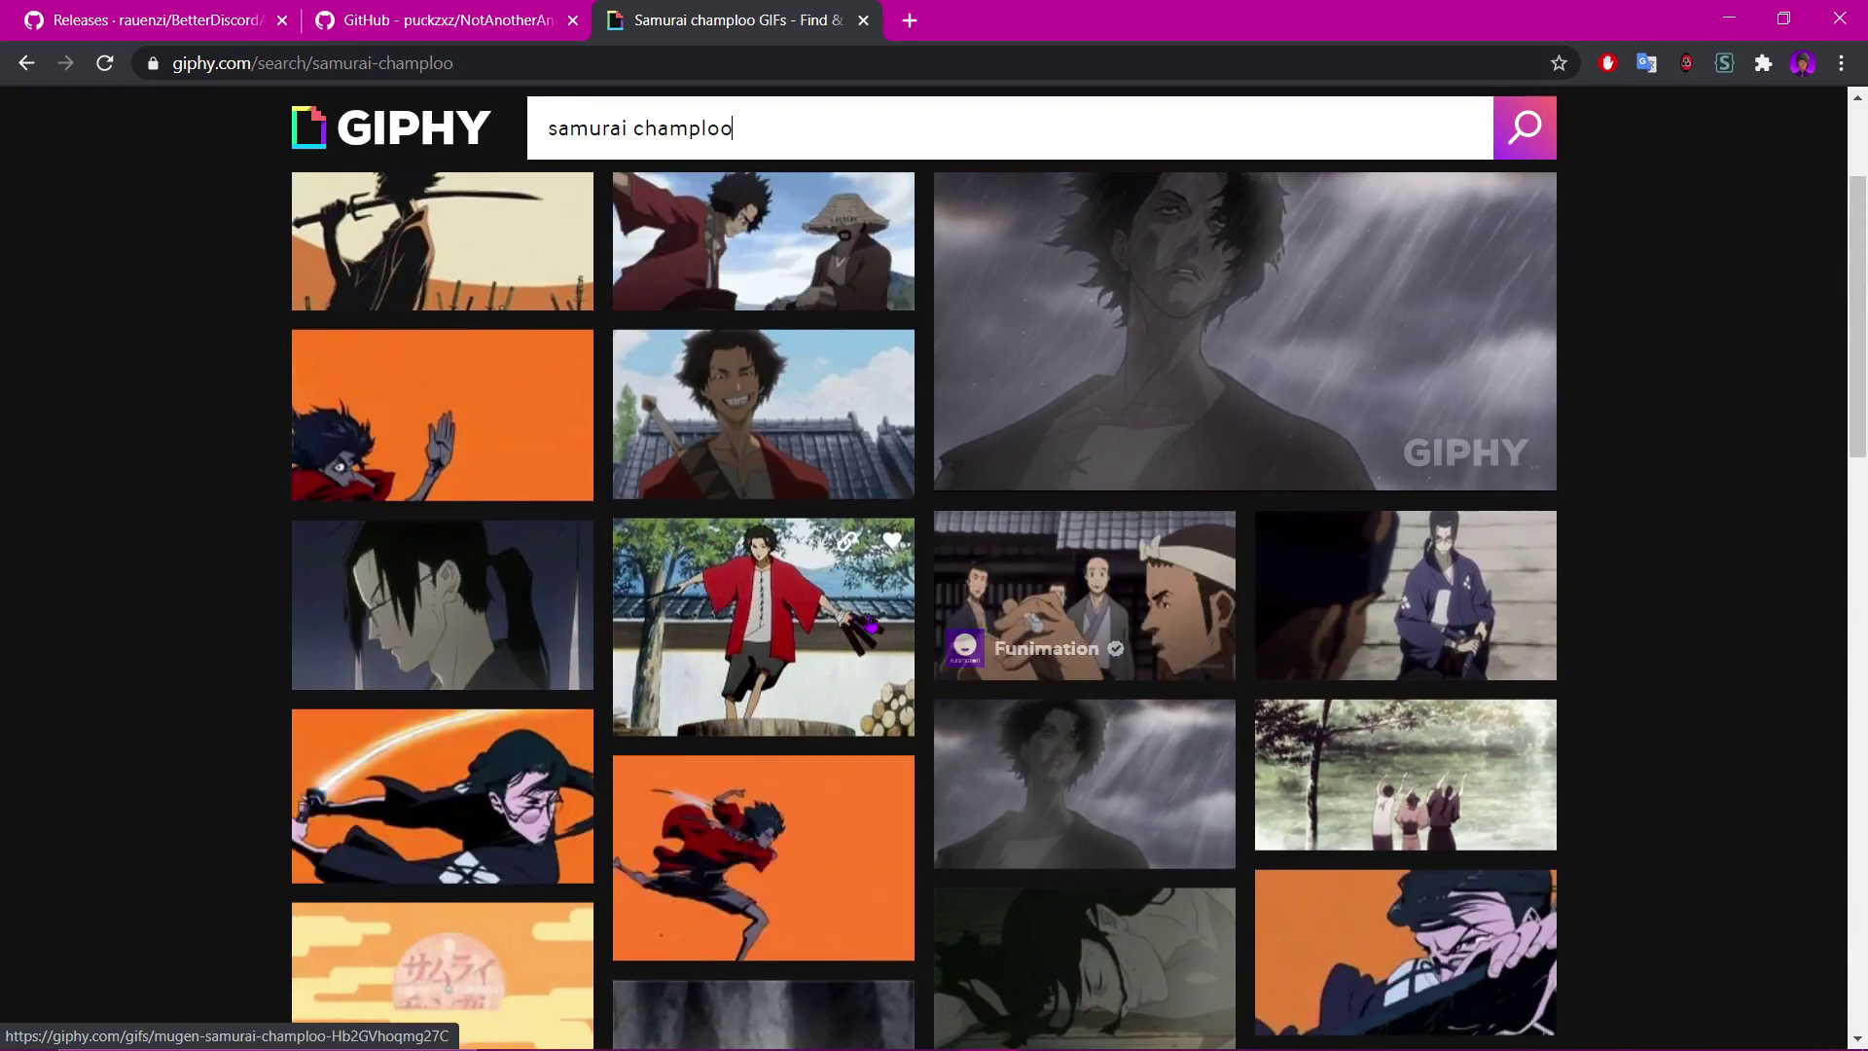
pyautogui.rightClick(819, 629)
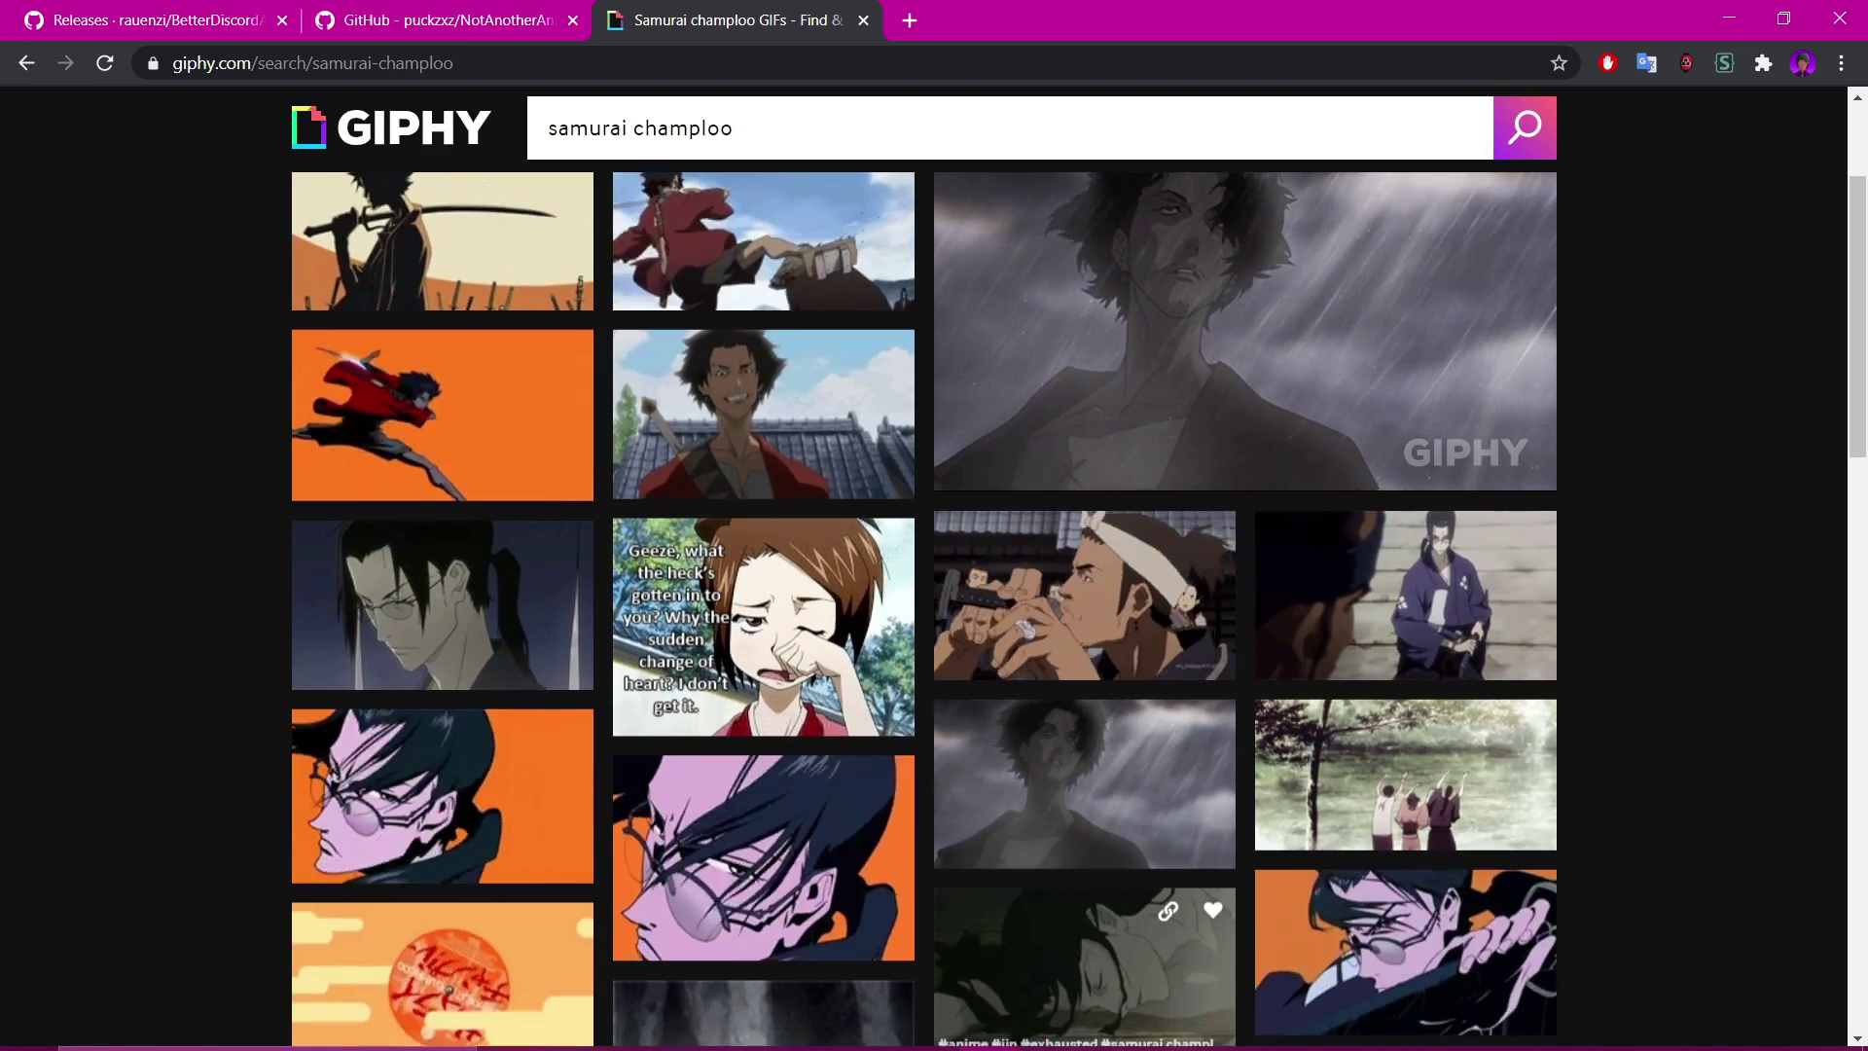
# - Switch to Discord and open the BandagedBD themes list in the user settings
pyautogui.click(1039, 1039)
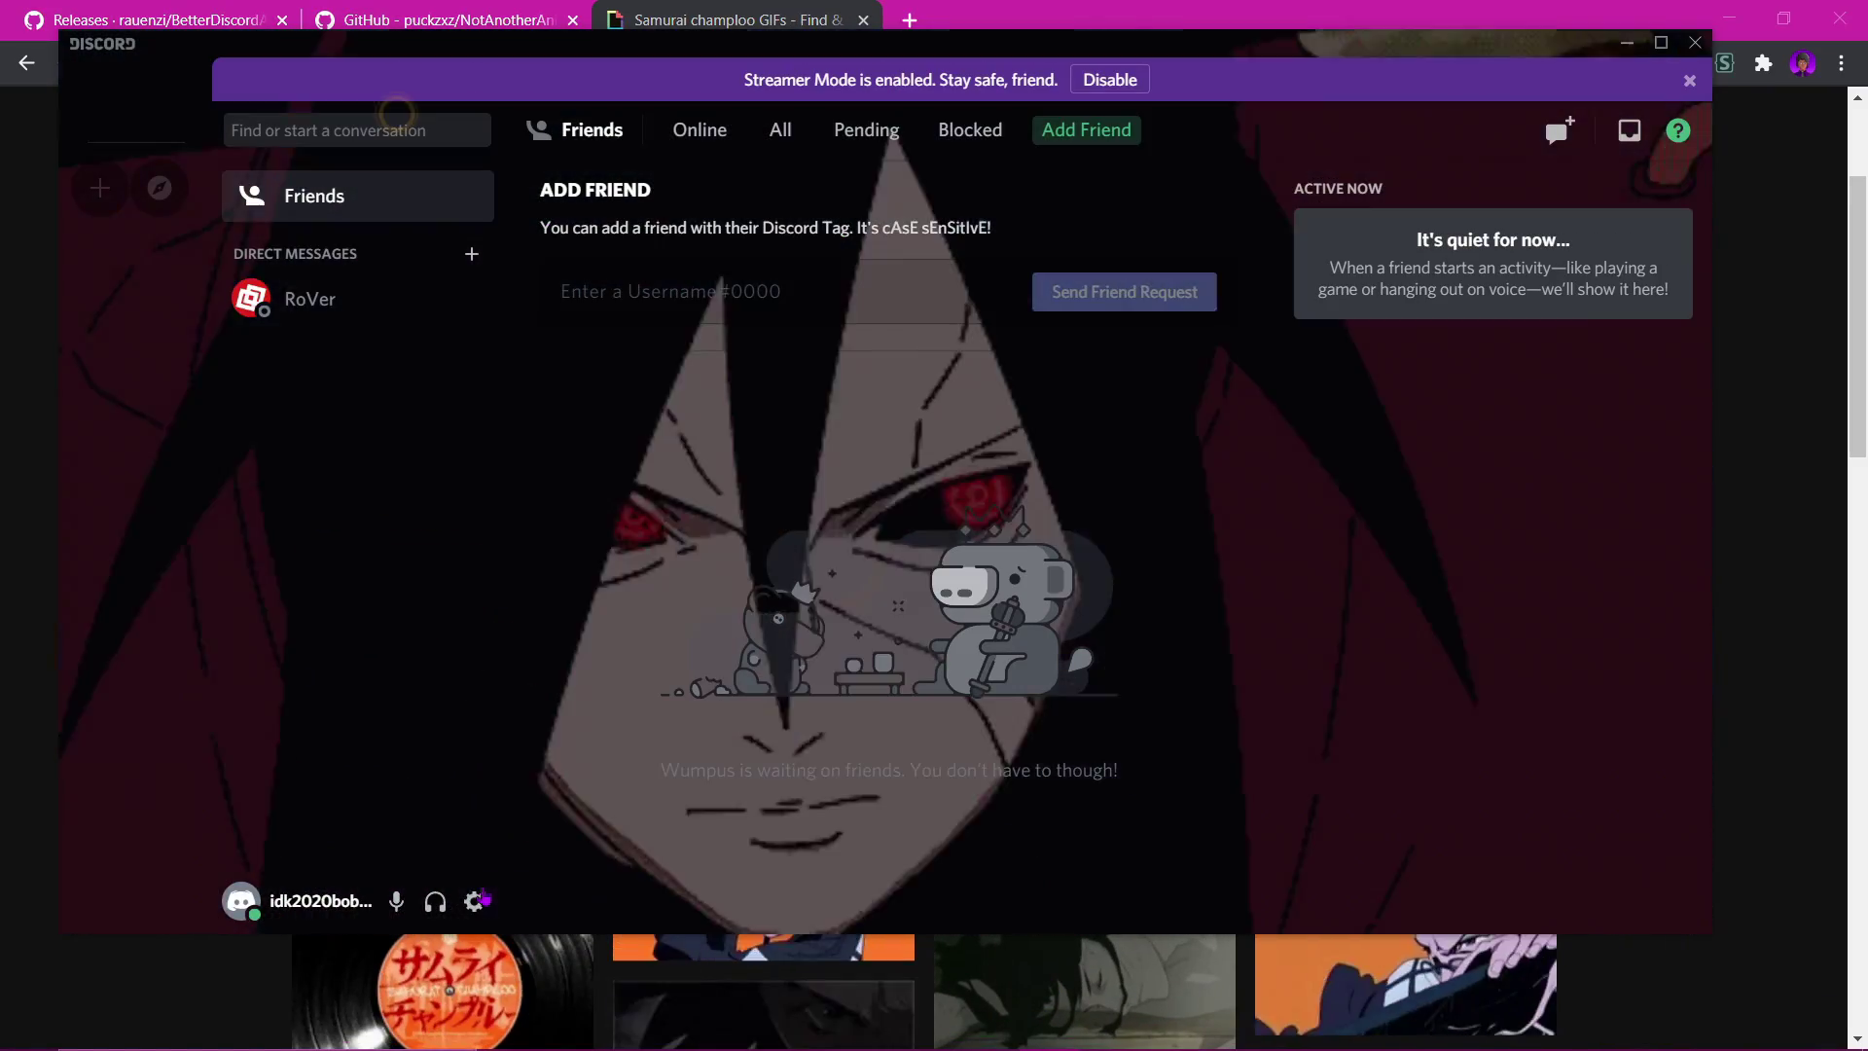
pyautogui.click(476, 900)
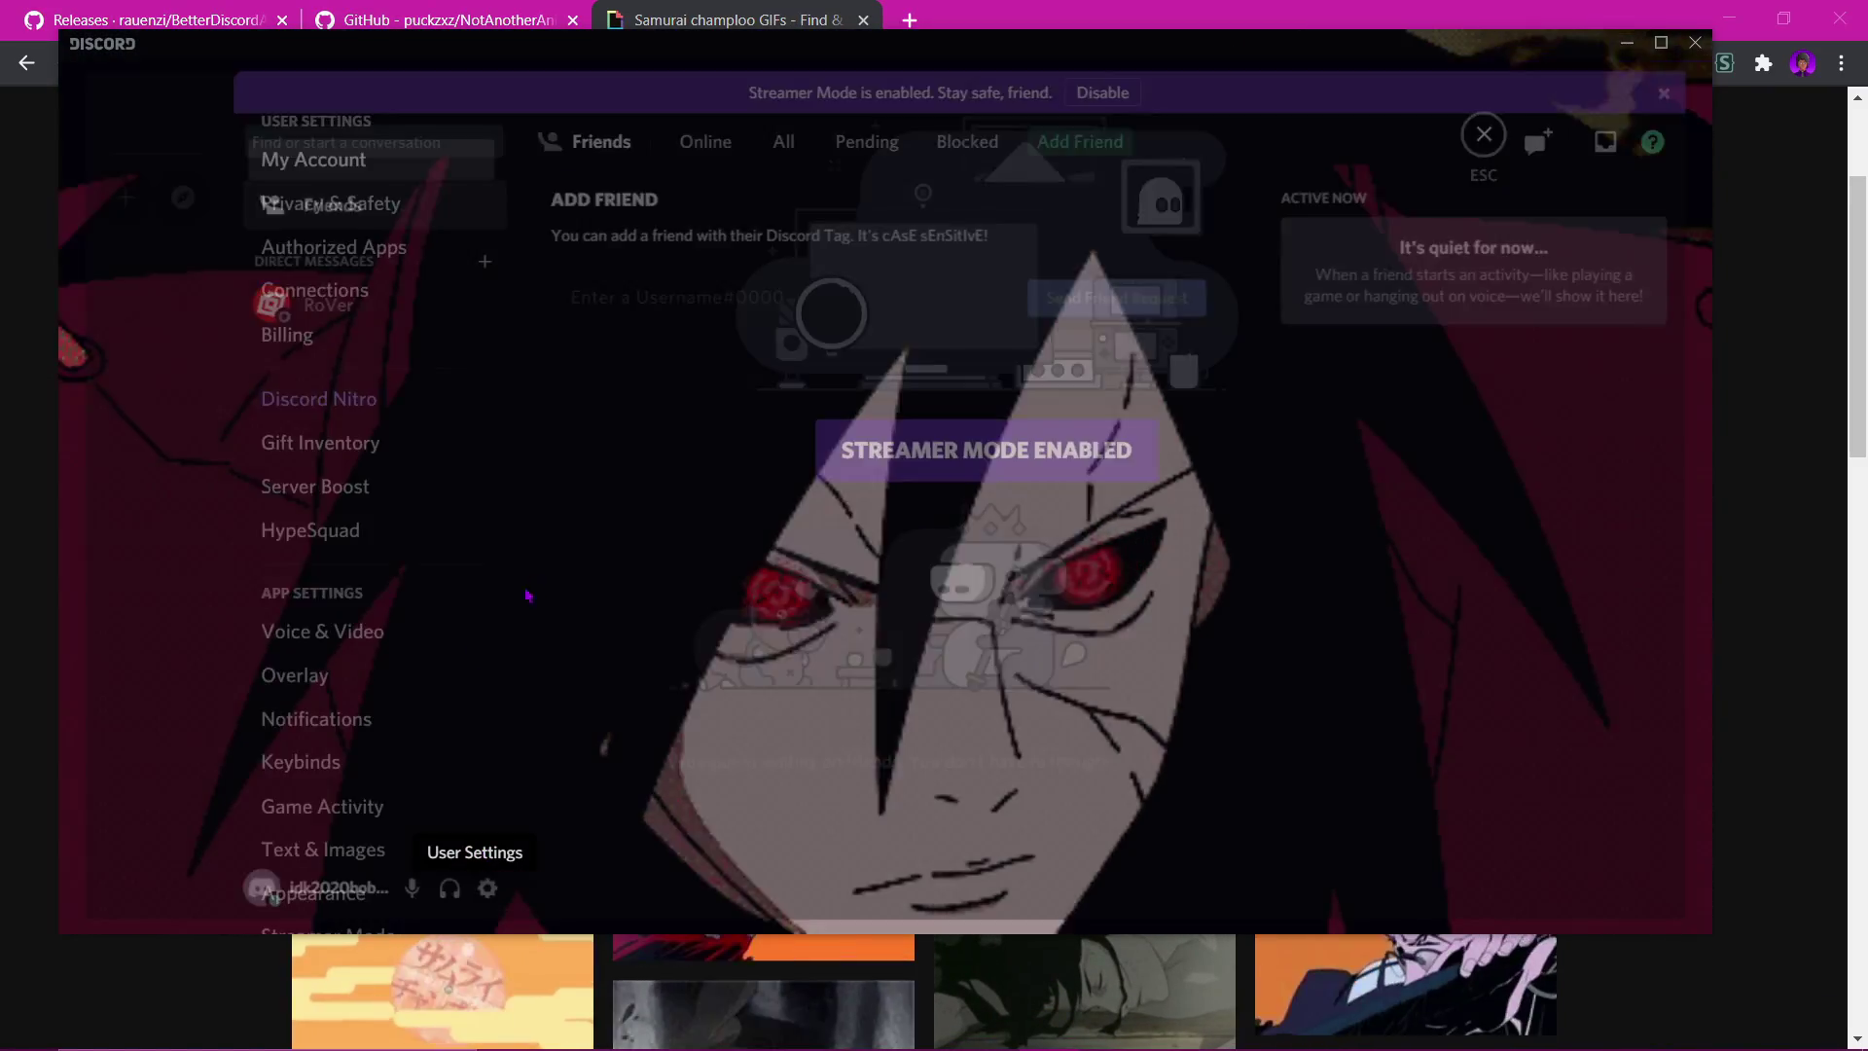
pyautogui.scroll(-4, 400, 757)
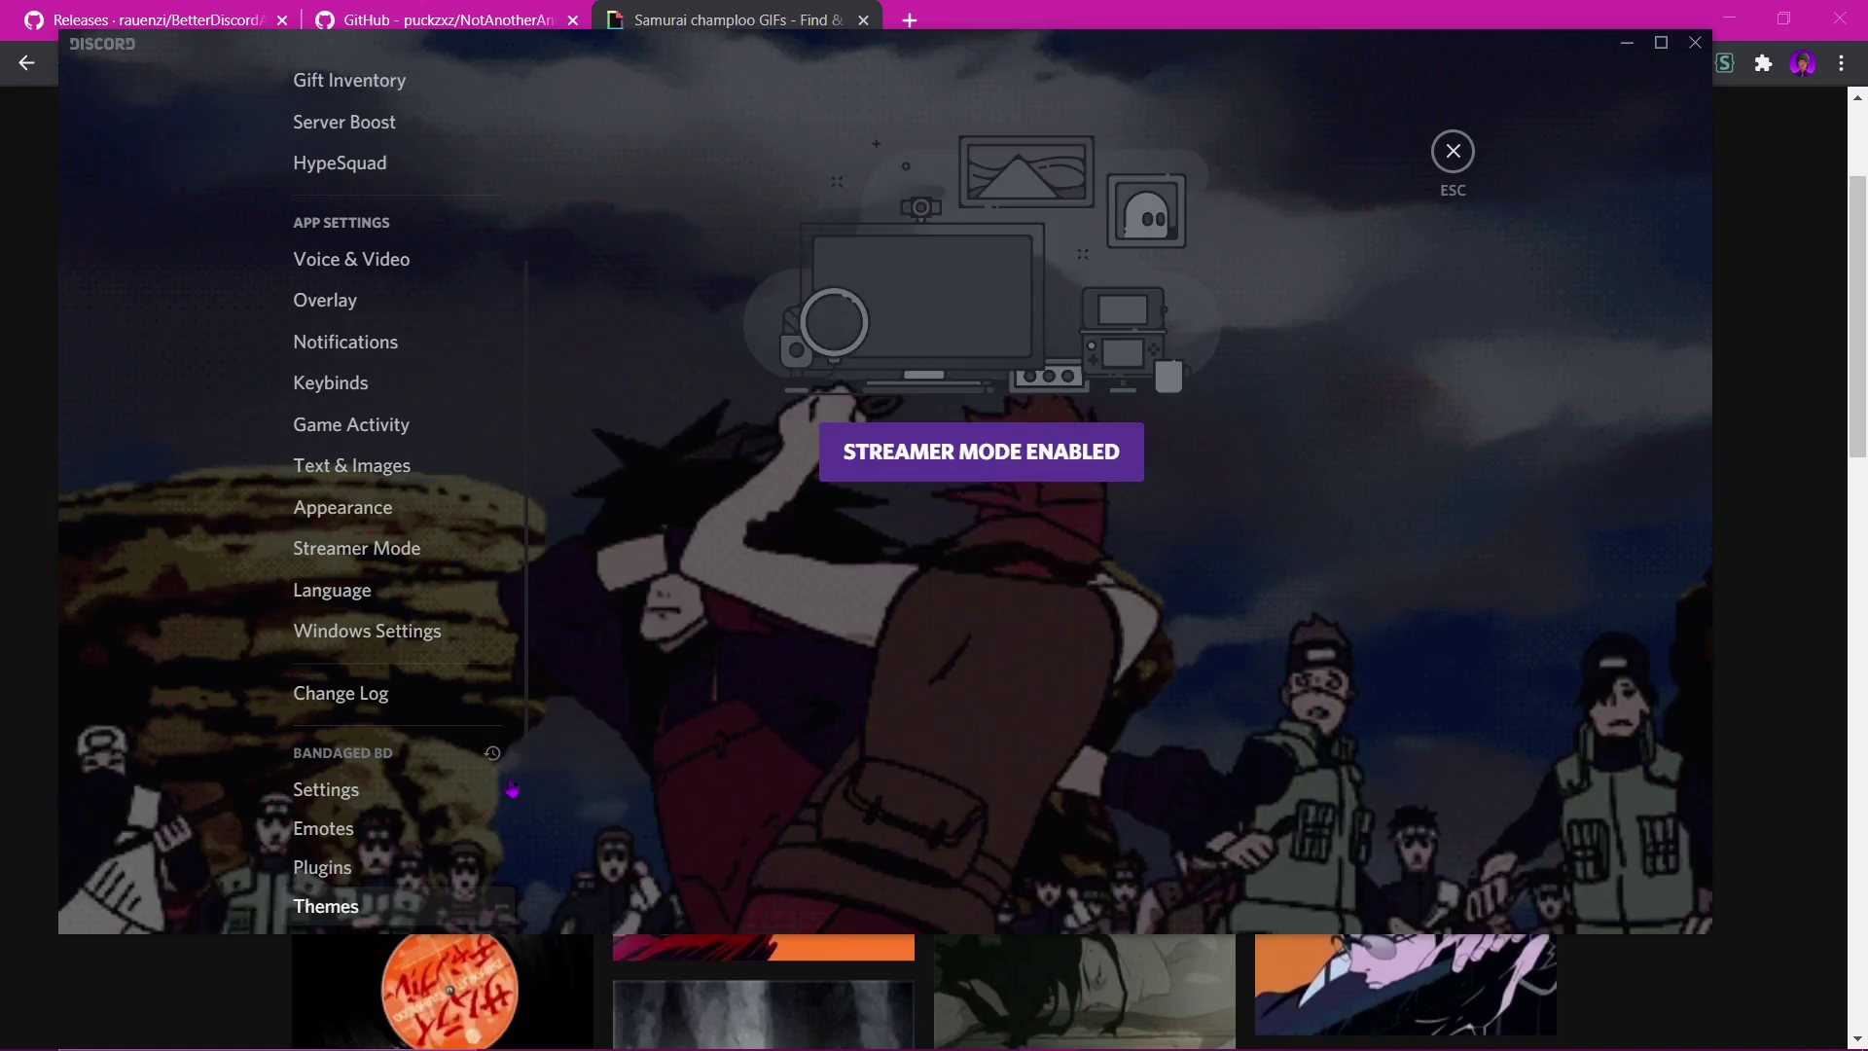
pyautogui.click(326, 906)
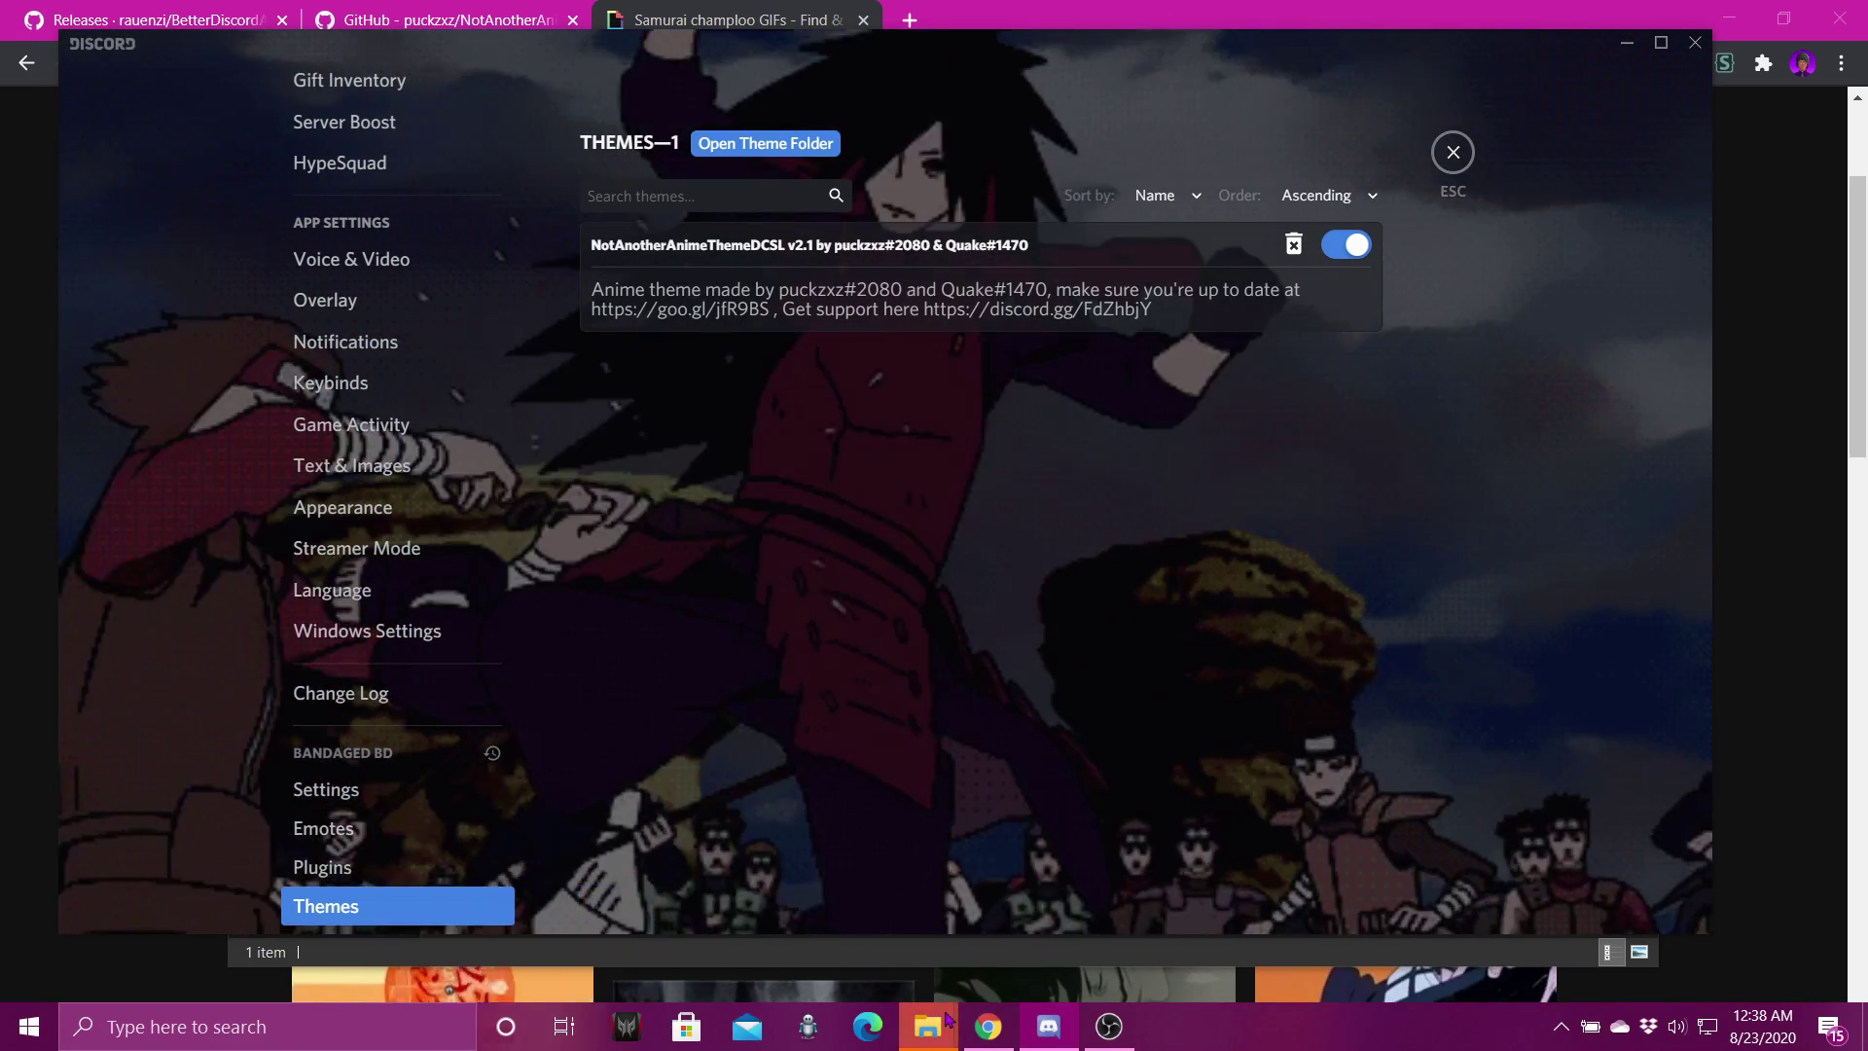
# - Switch to the BetterDiscord themes folder in File Explorer and open the NotAnotherAnimeThemeSCSL.theme file in Notepad
pyautogui.moveTo(949, 1018)
pyautogui.click(973, 890)
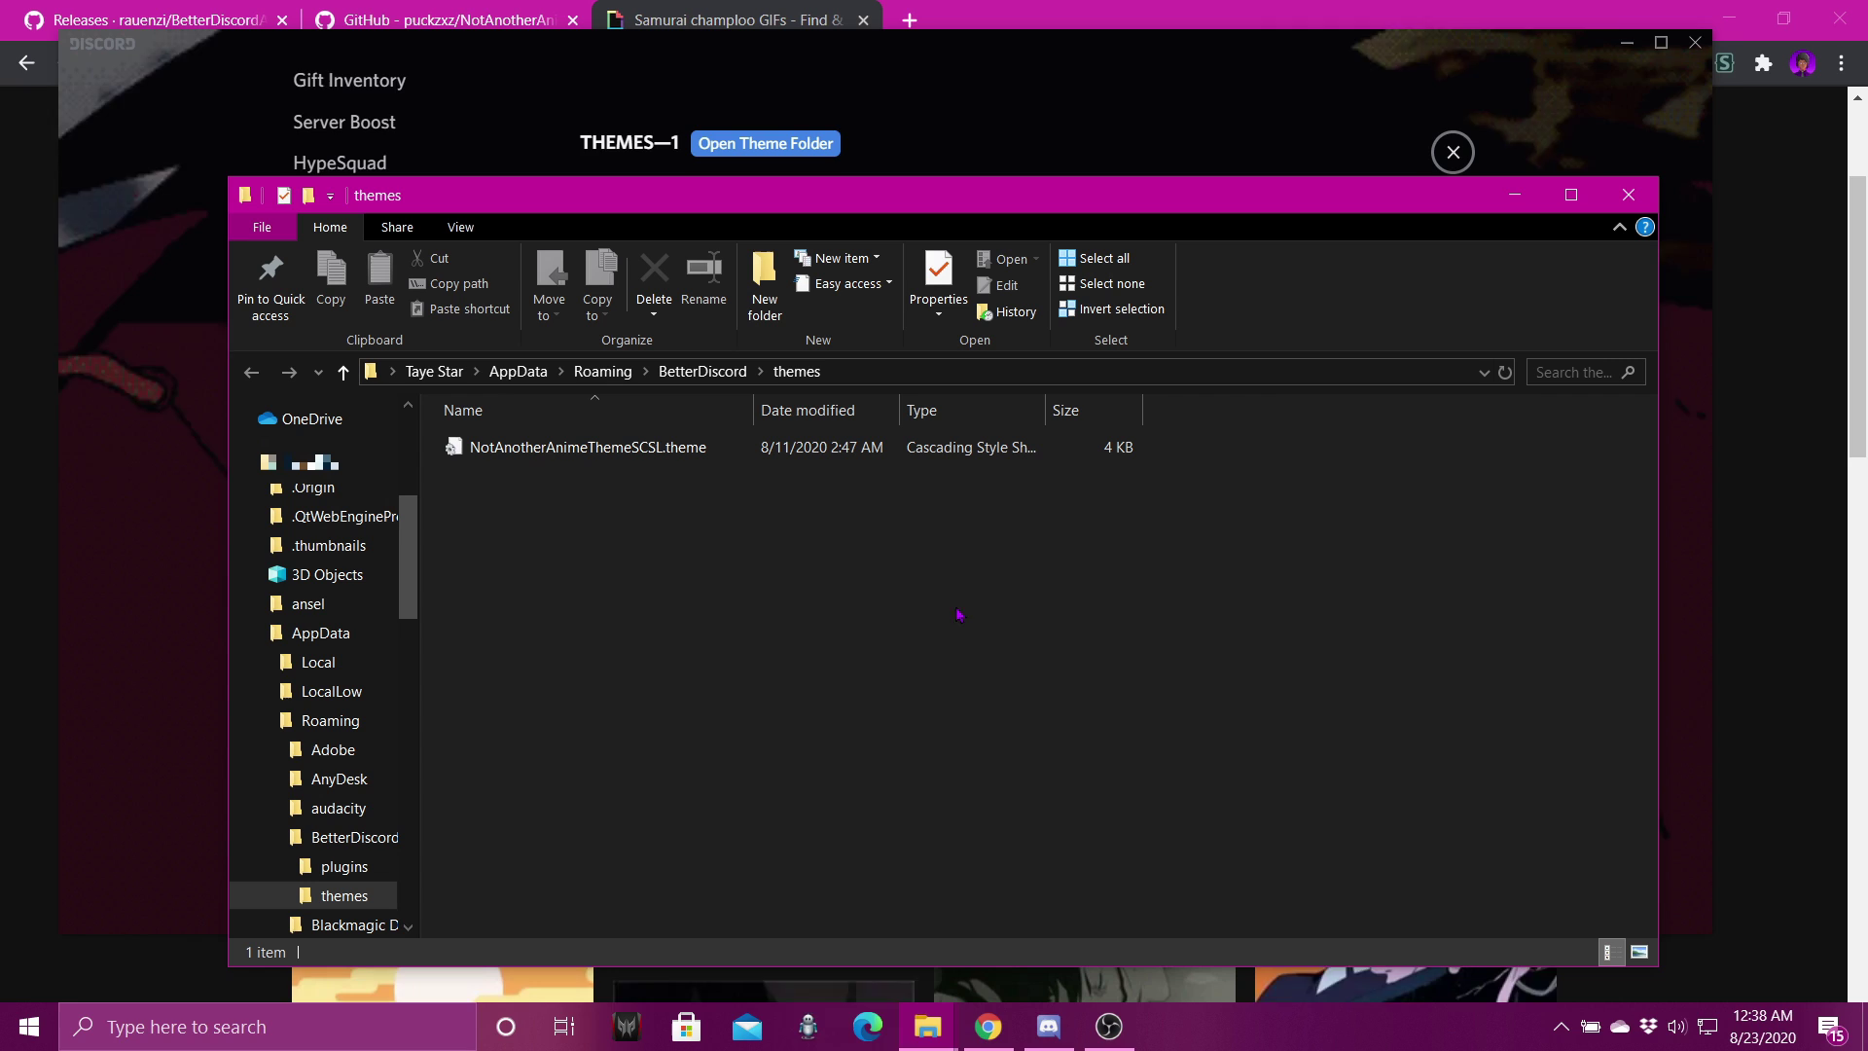
pyautogui.doubleClick(584, 447)
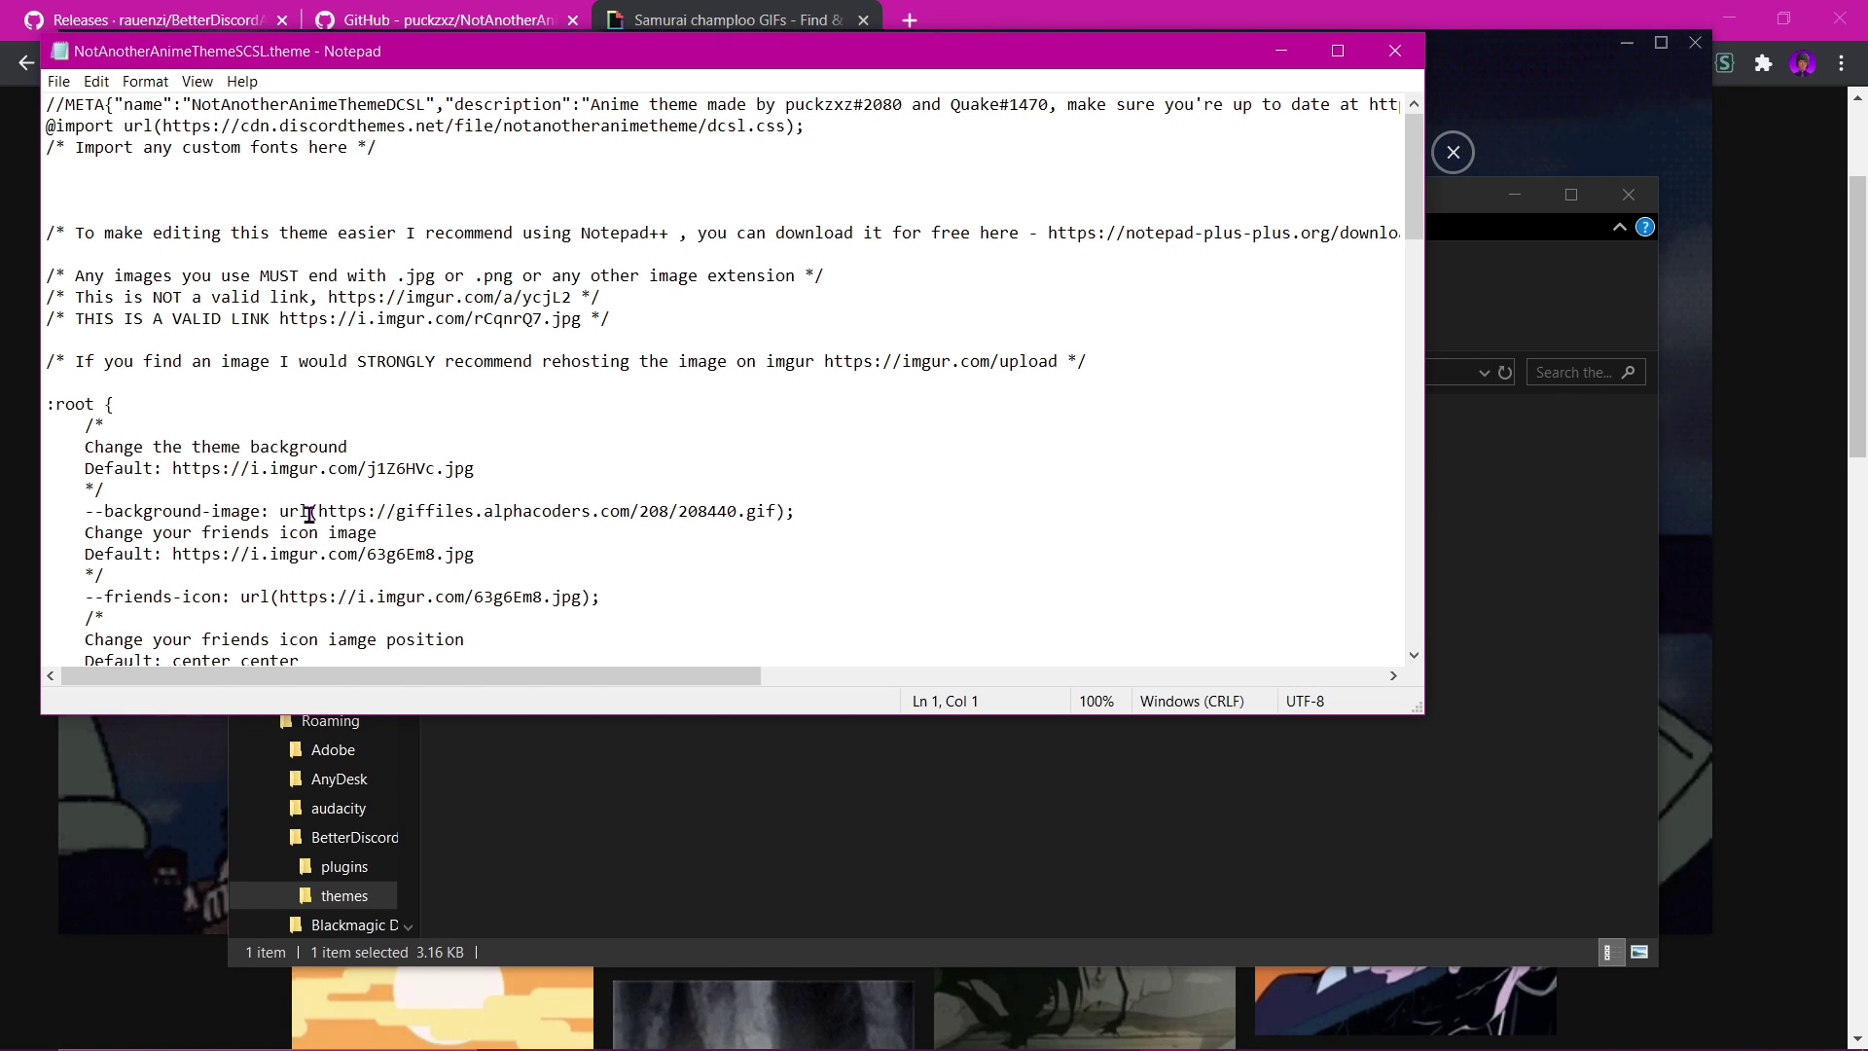
# - Replace the --background-image URL with the copied GIPHY link for media/Hb2GVhoqmg27C/giphy.webp and save the theme file
pyautogui.moveTo(321, 511); pyautogui.dragTo(759, 508)
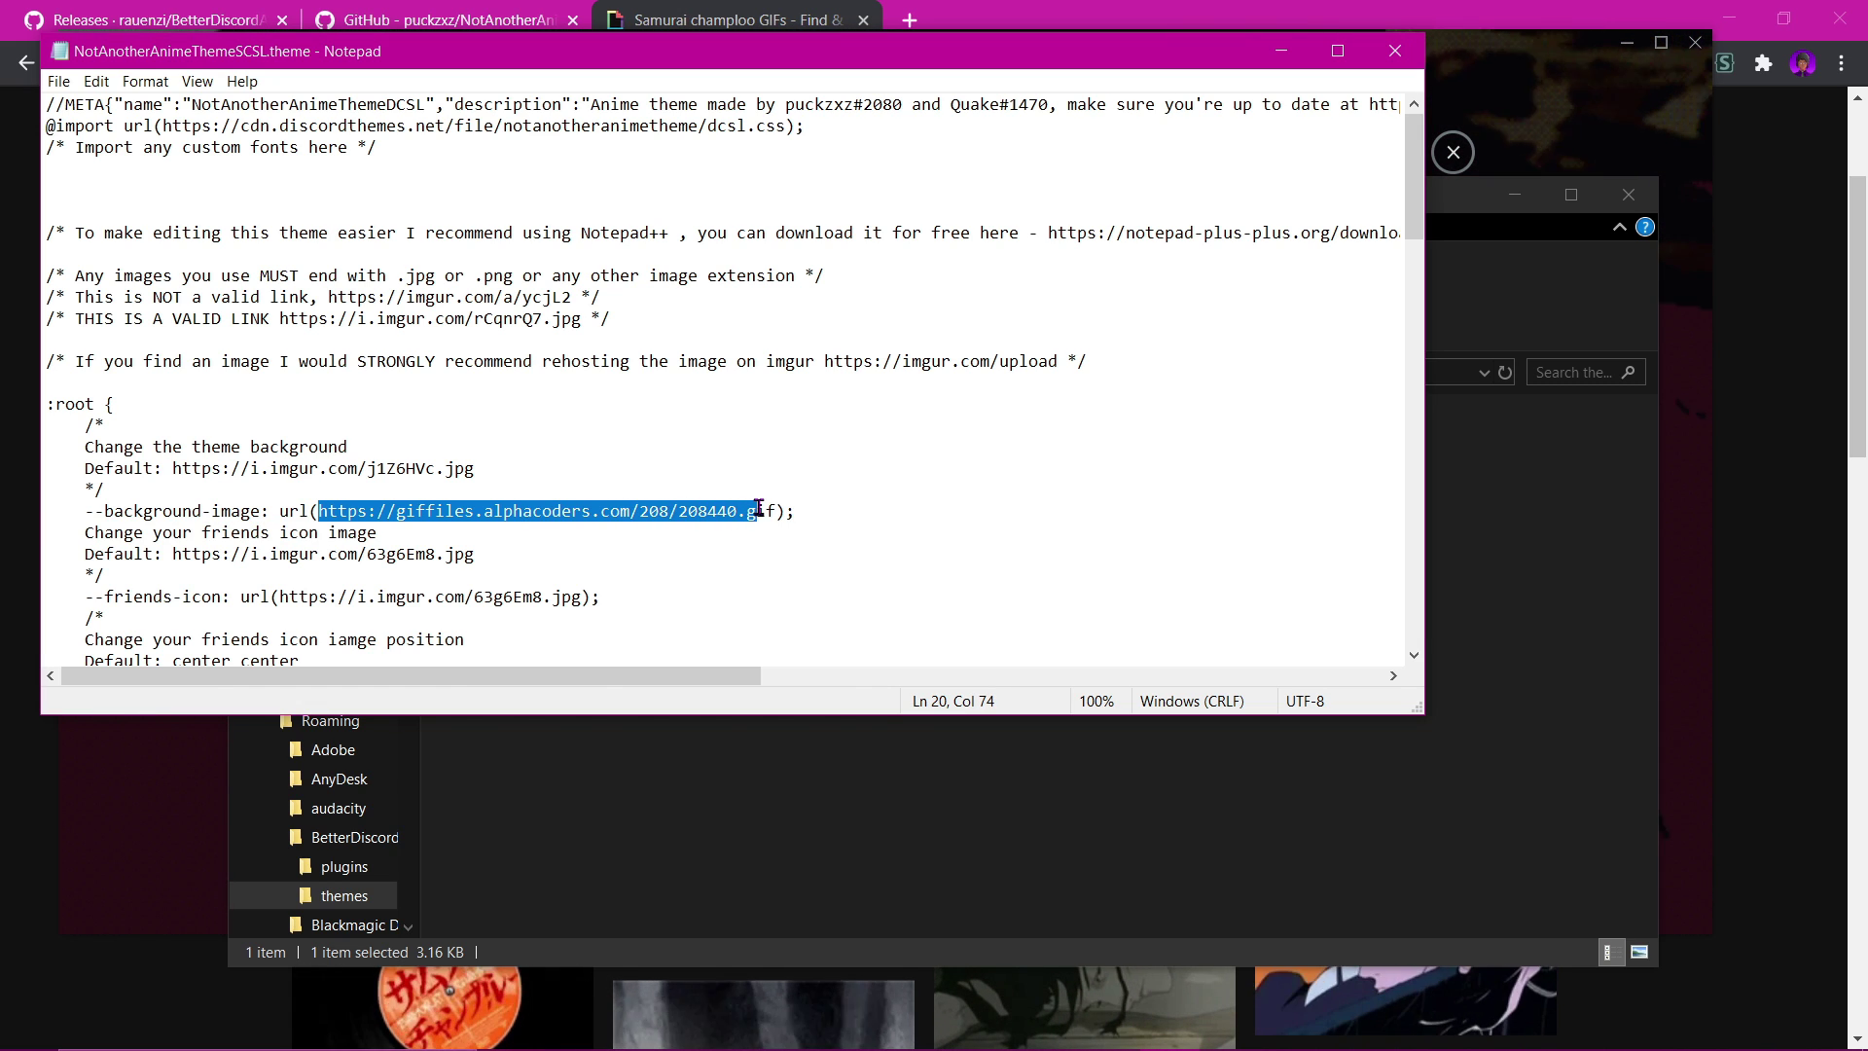
pyautogui.press('BackSpace')
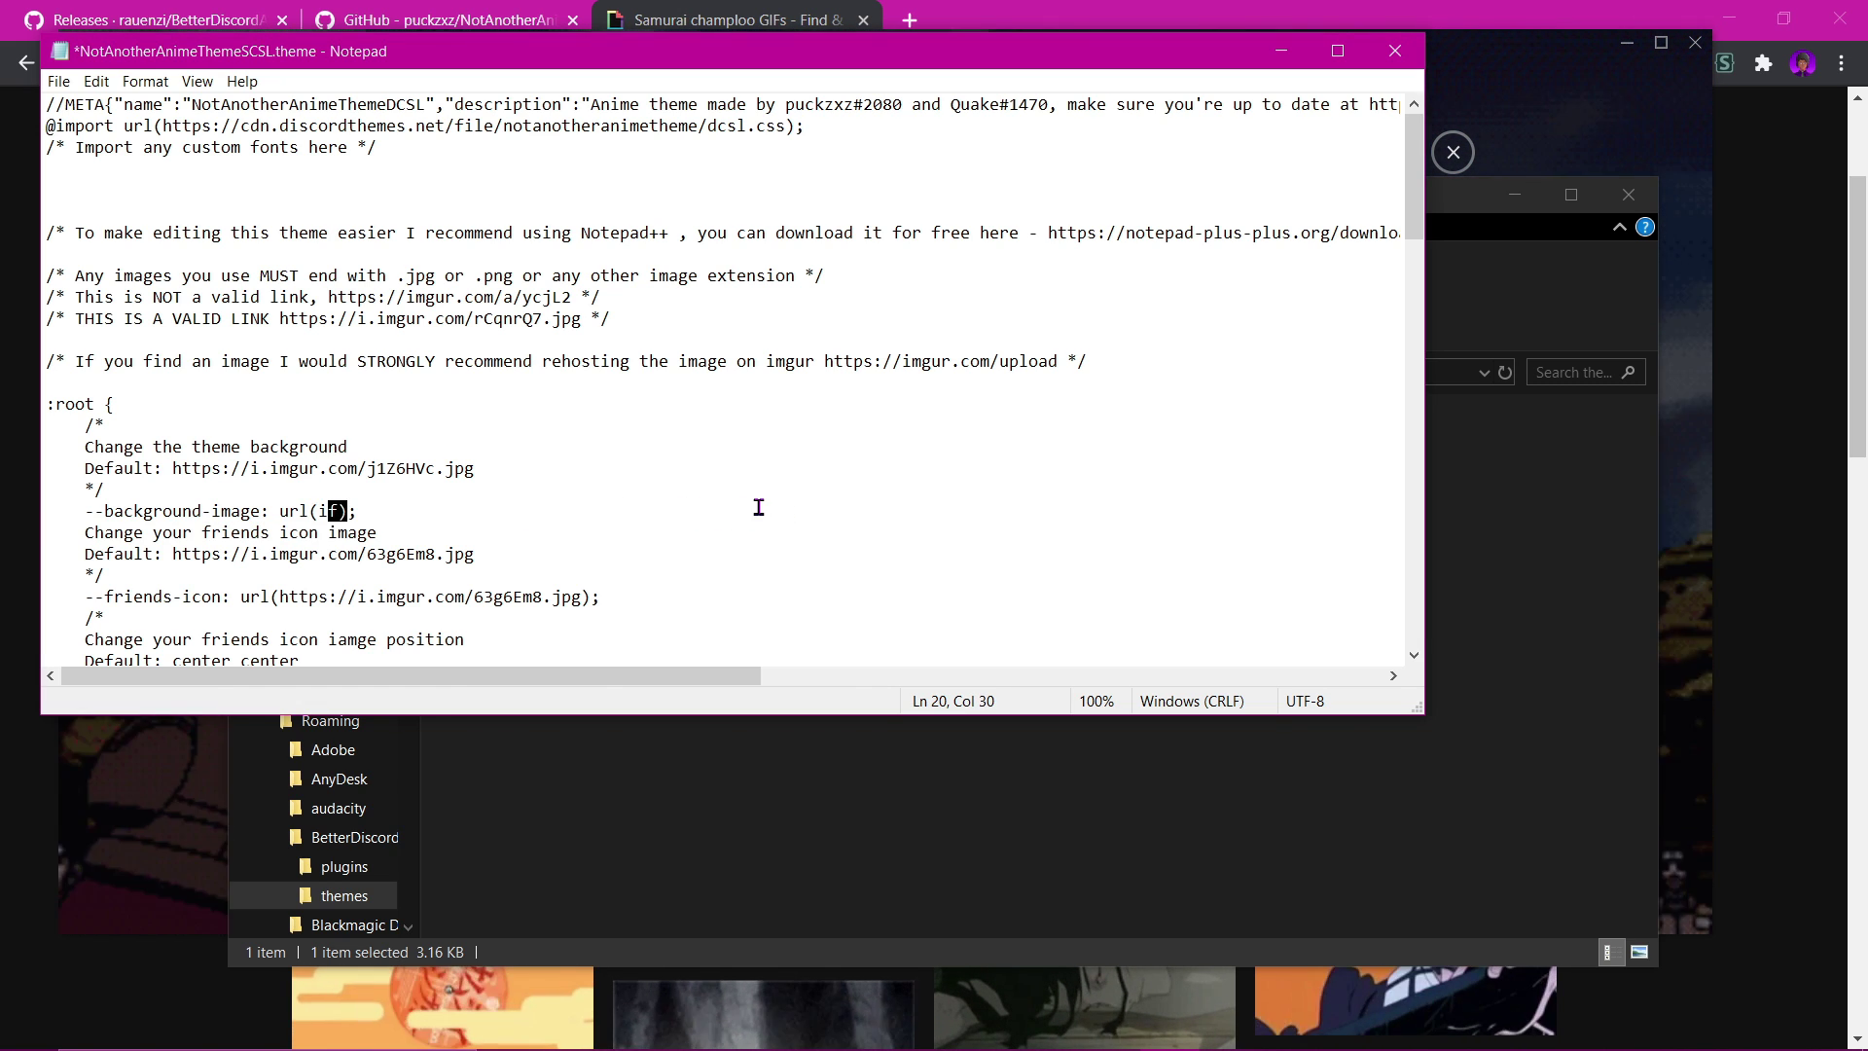
pyautogui.press('Delete')
pyautogui.press('BackSpace')
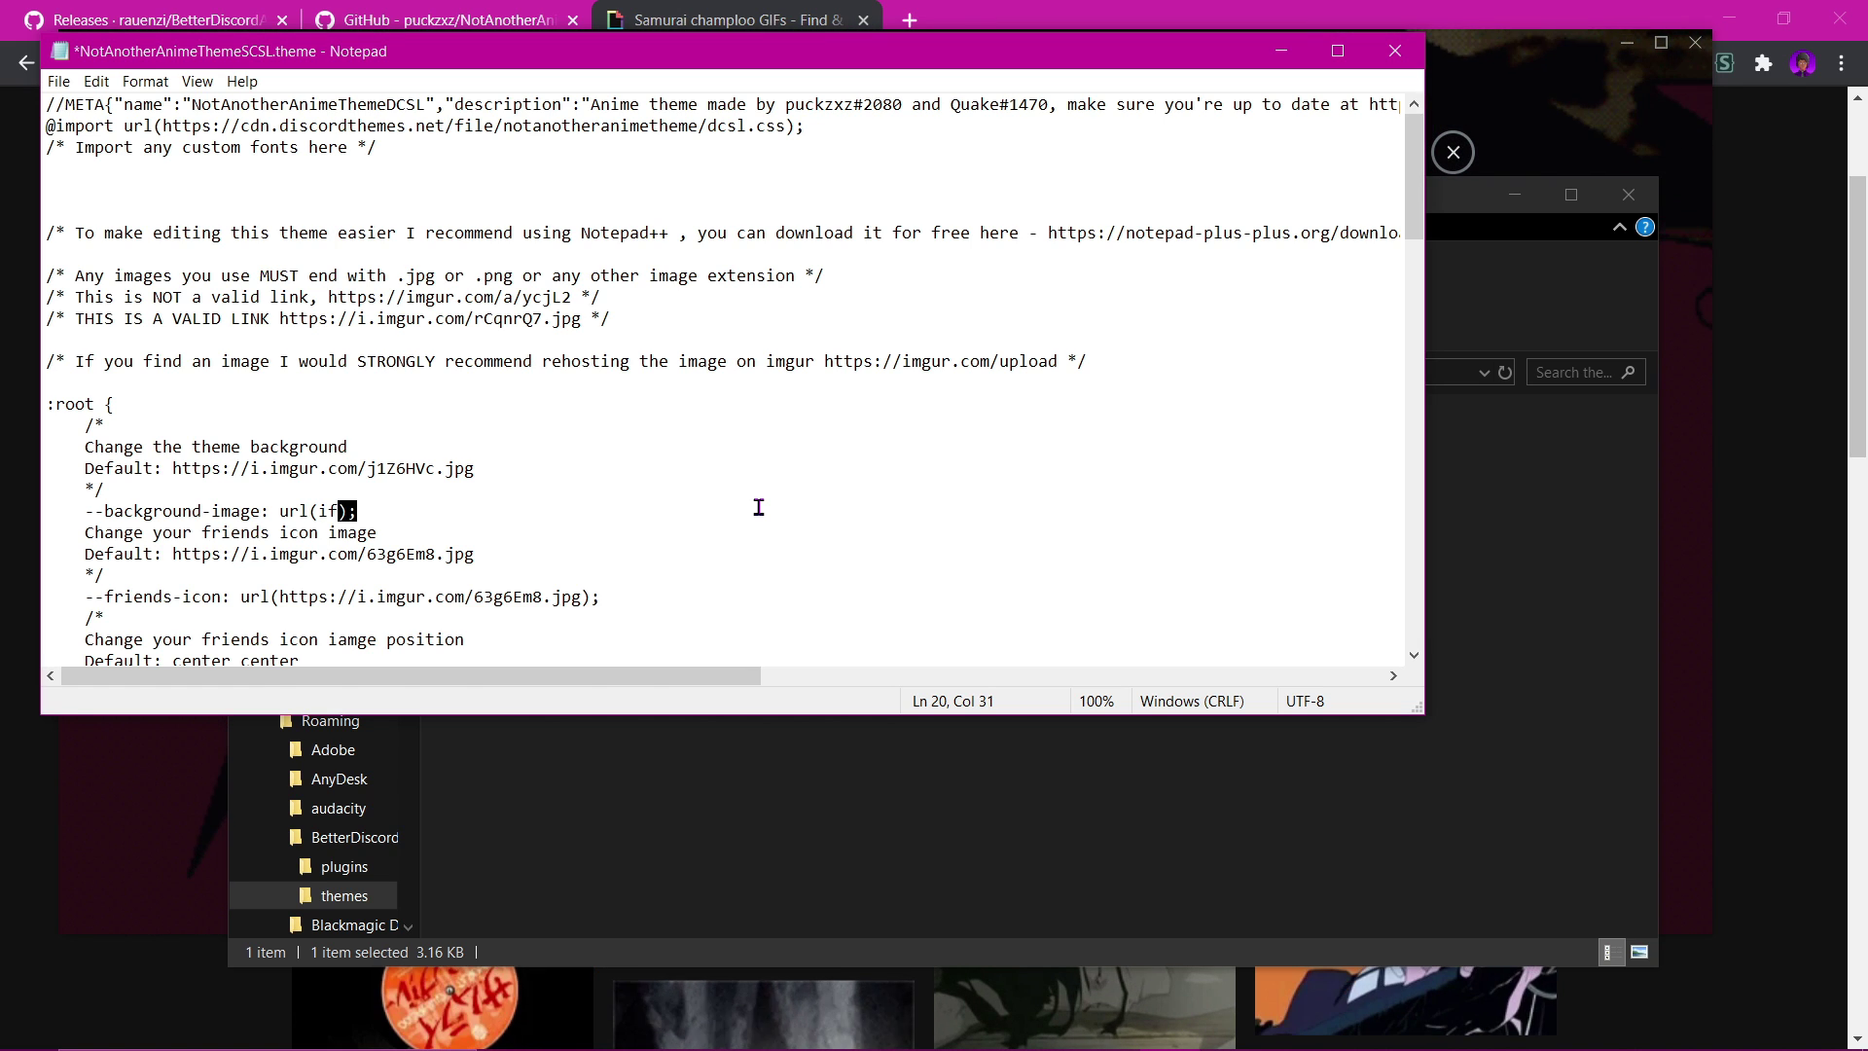
pyautogui.write('https://media4.giphy.com/media/Hb2GVhoqmg27C/giphy.webp?cid=ecf05e47kiudevc310j1ny638dcxcejyzkuq7l1w8a3rebjl&rid=giphy.webp')
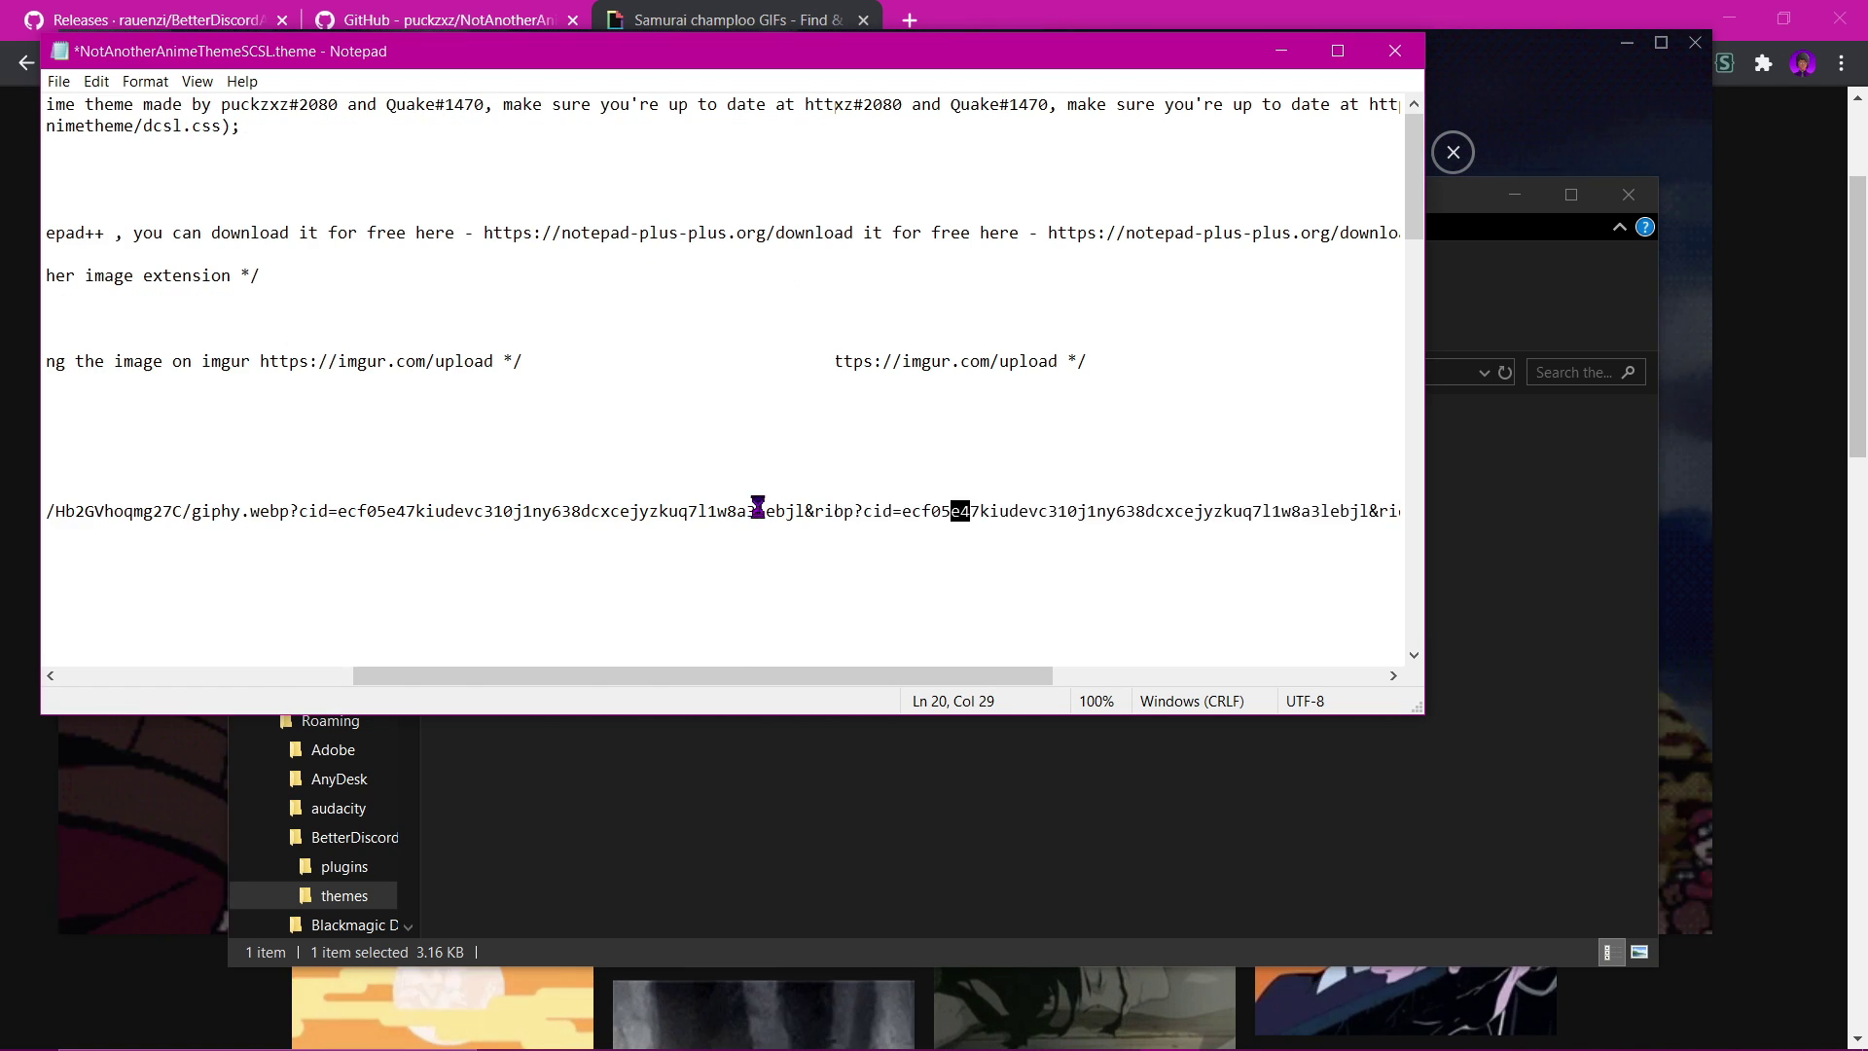
pyautogui.moveTo(704, 676); pyautogui.dragTo(321, 676)
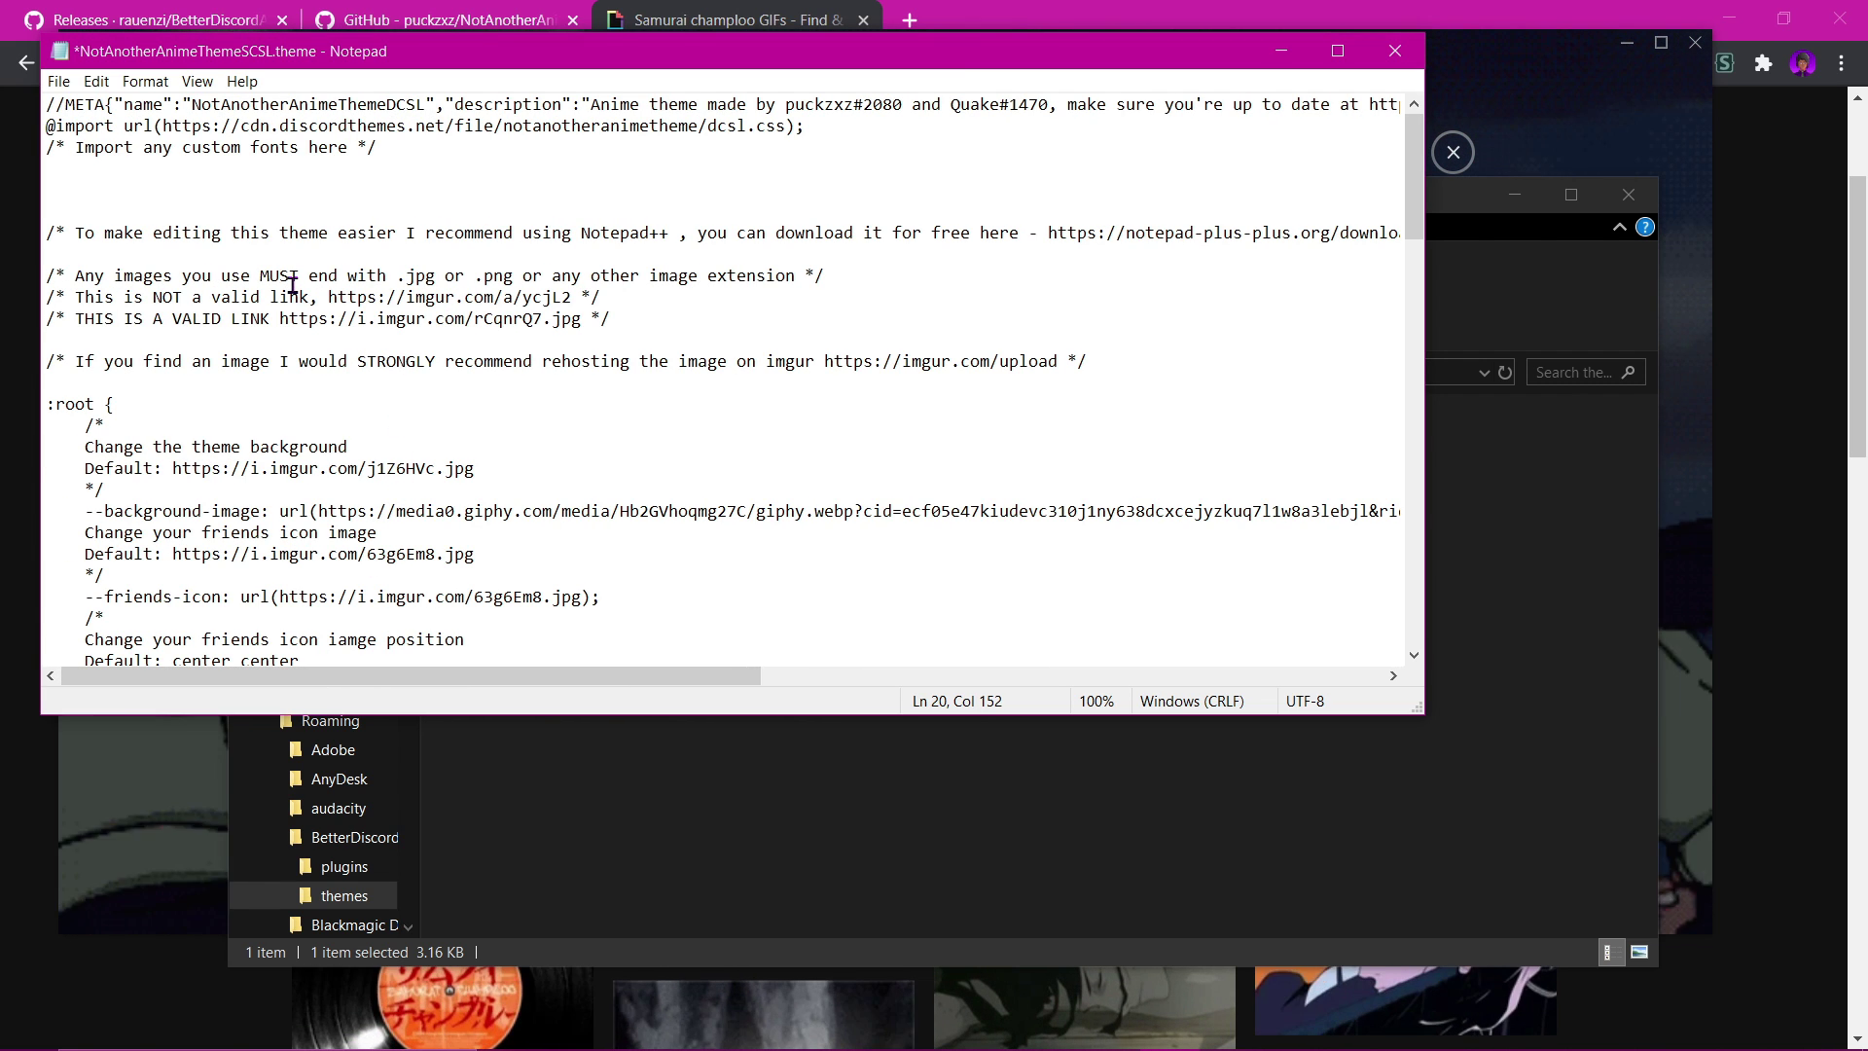
pyautogui.hotkey('ctrl', 's')
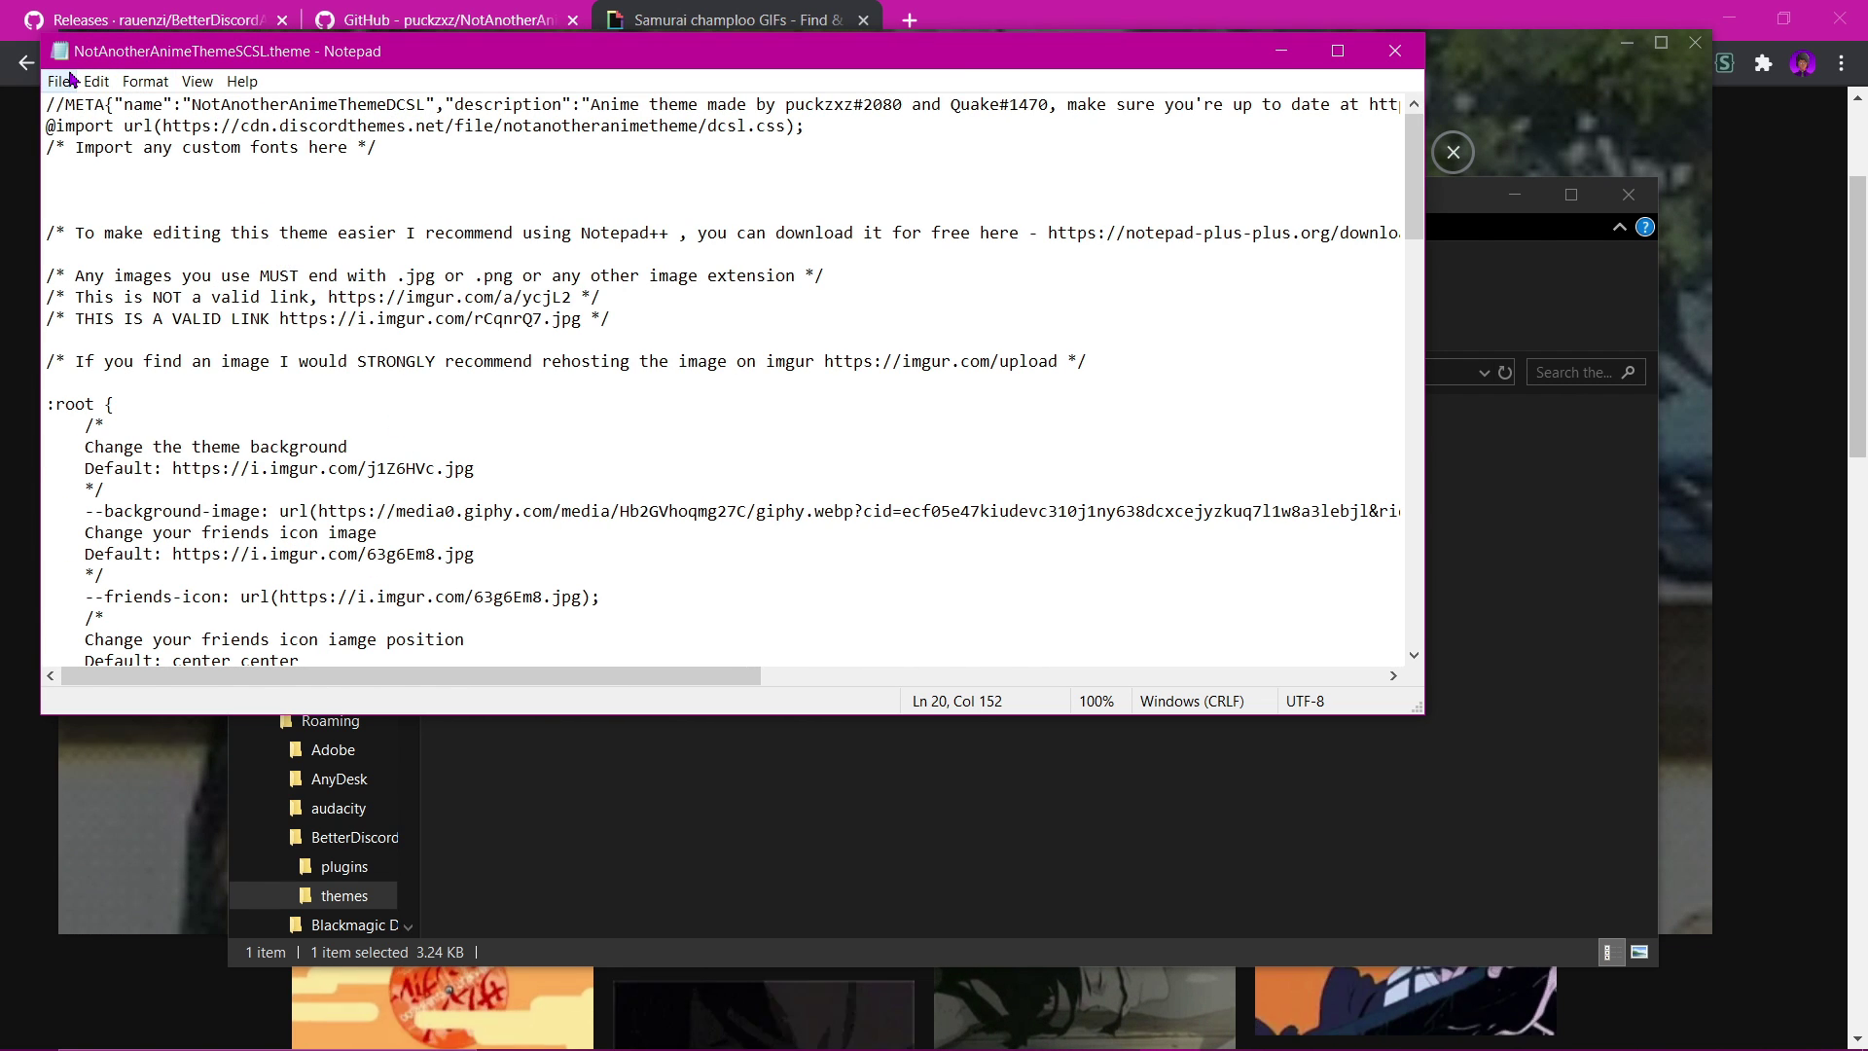
pyautogui.click(66, 81)
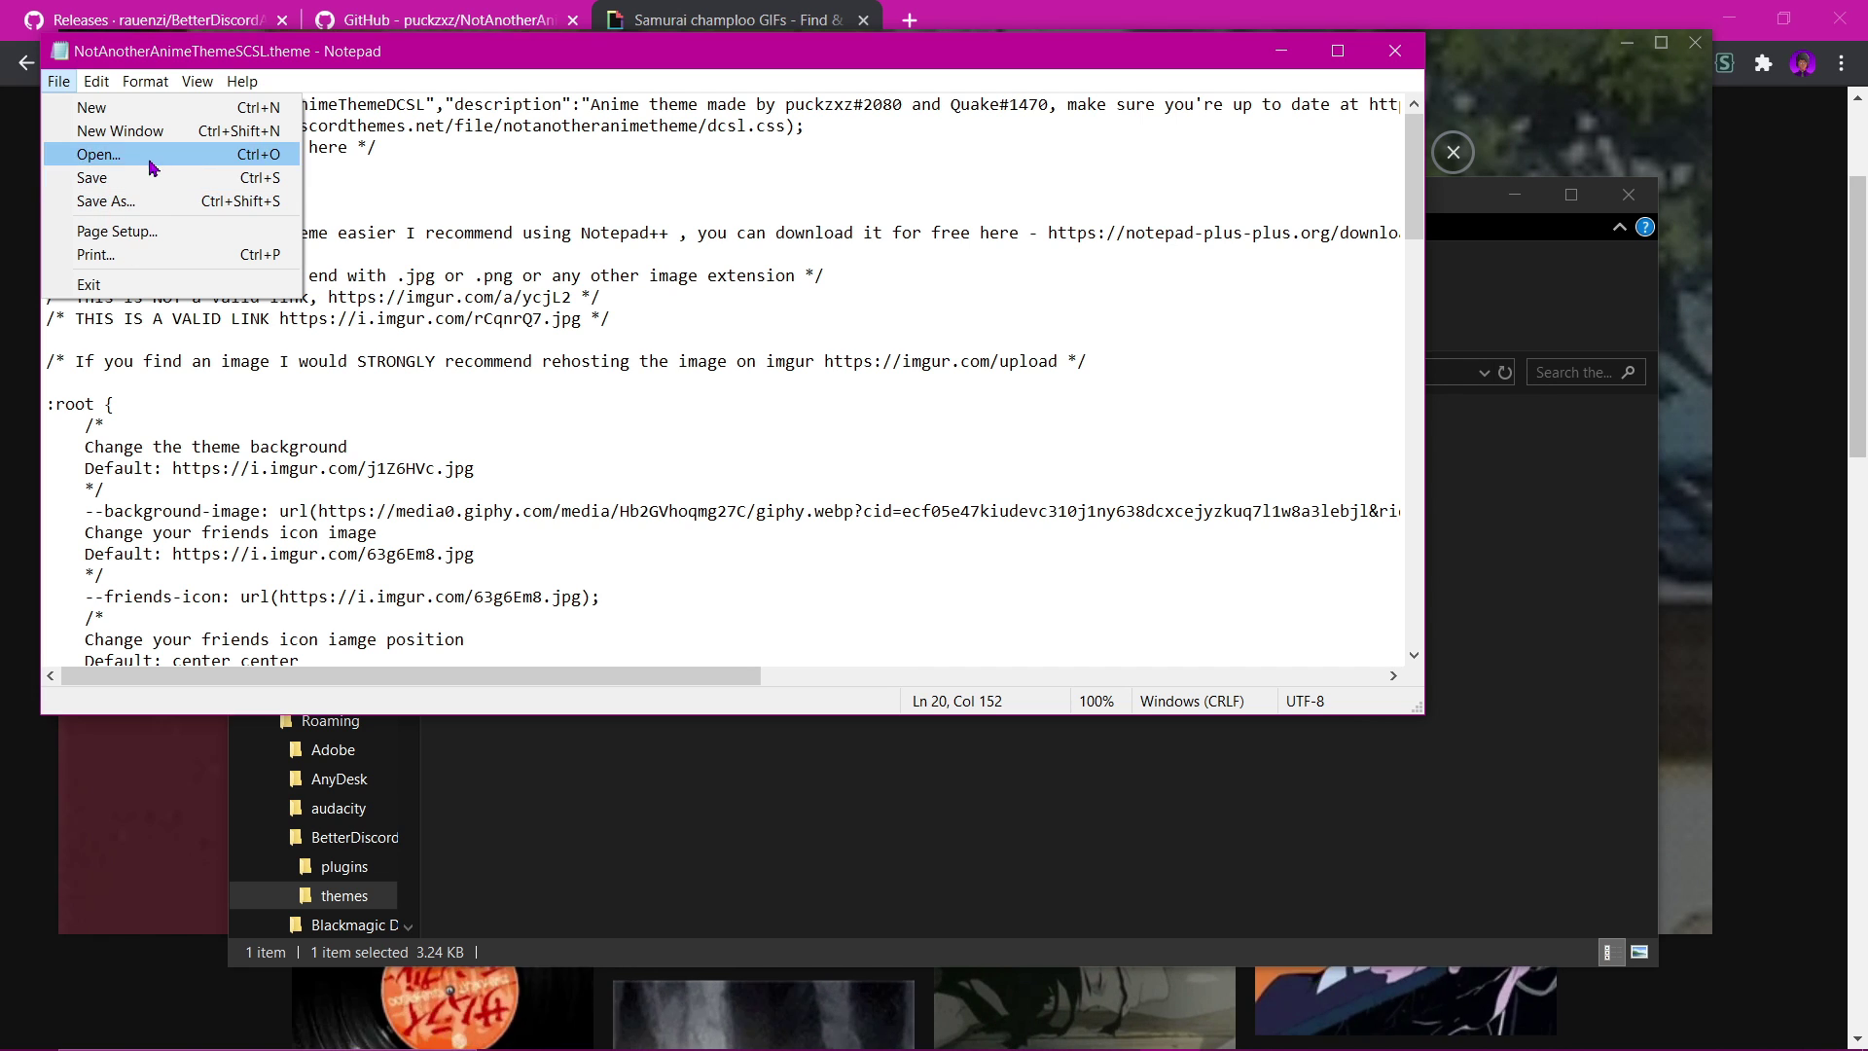
# - Switch to Discord to check the new theme background
pyautogui.click(1538, 584)
pyautogui.click(1685, 545)
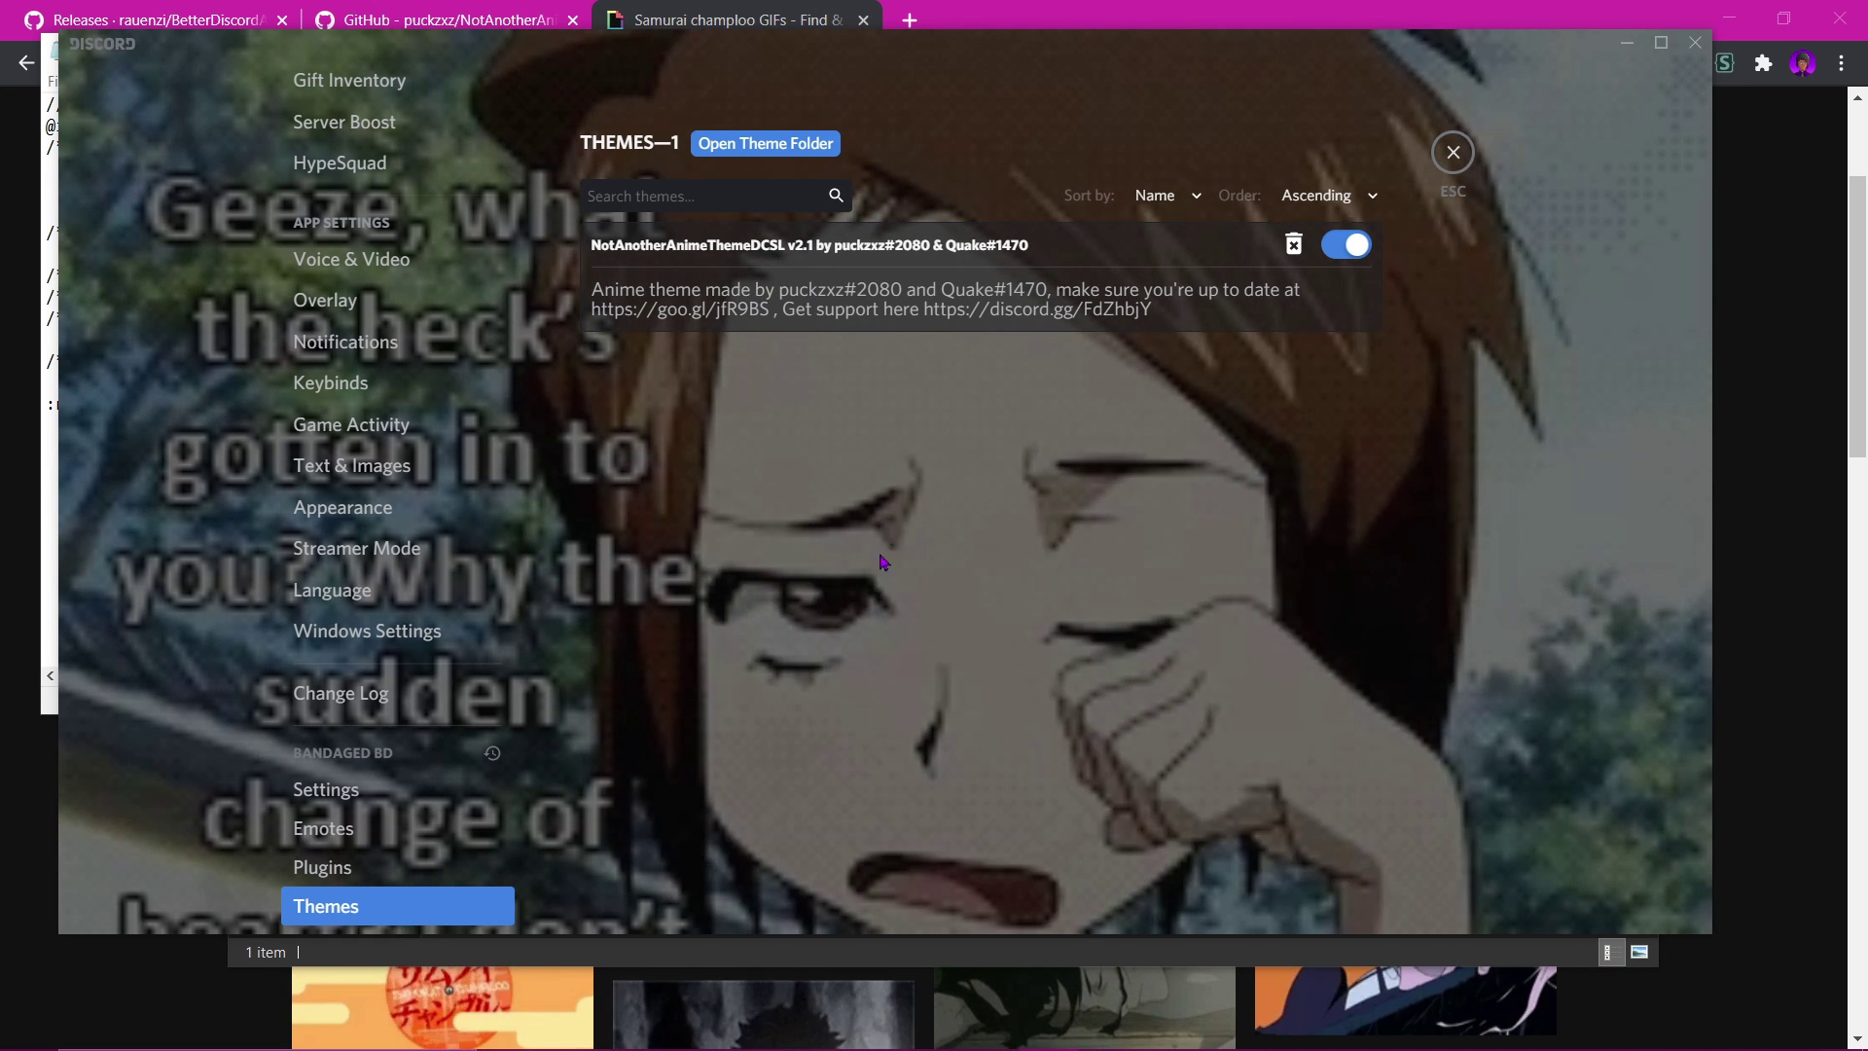
# - Return to the theme file in Notepad and examine its customizable options, from friends icon and main color to transparency and font size
pyautogui.moveTo(1110, 1015)
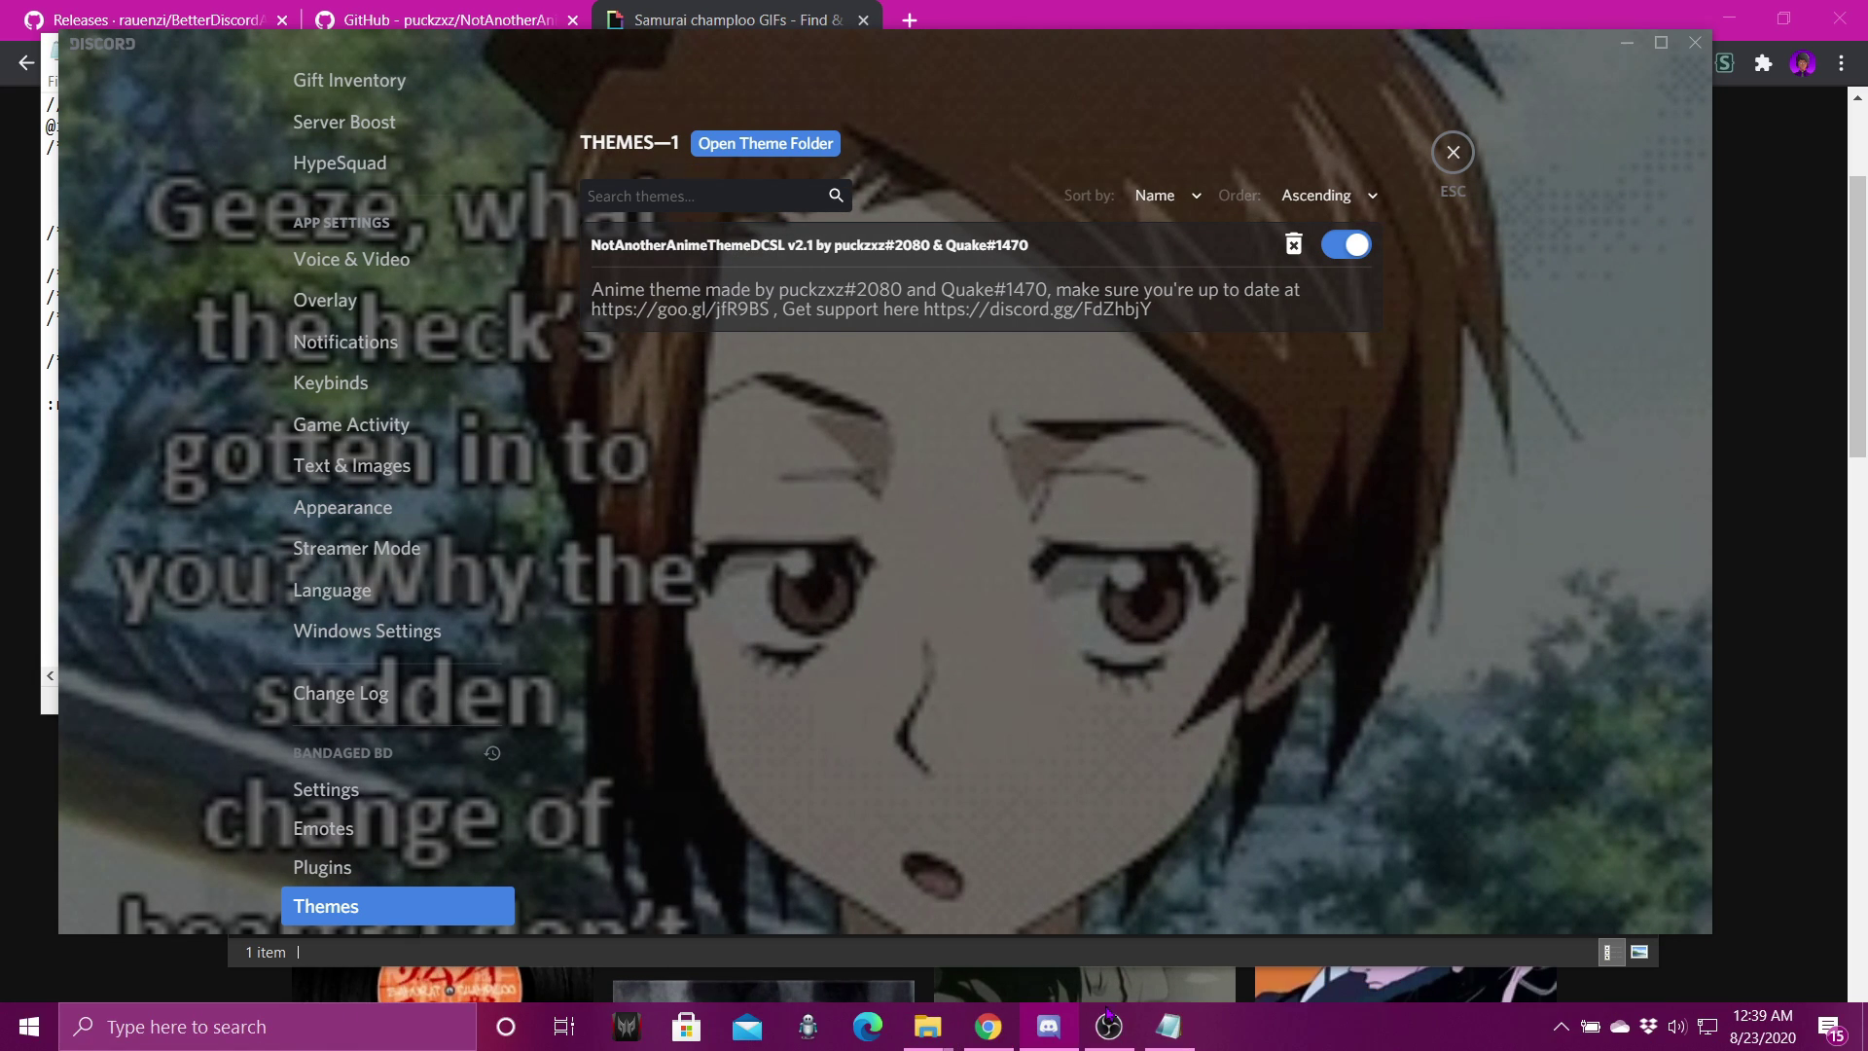
pyautogui.scroll(-12, 896, 573)
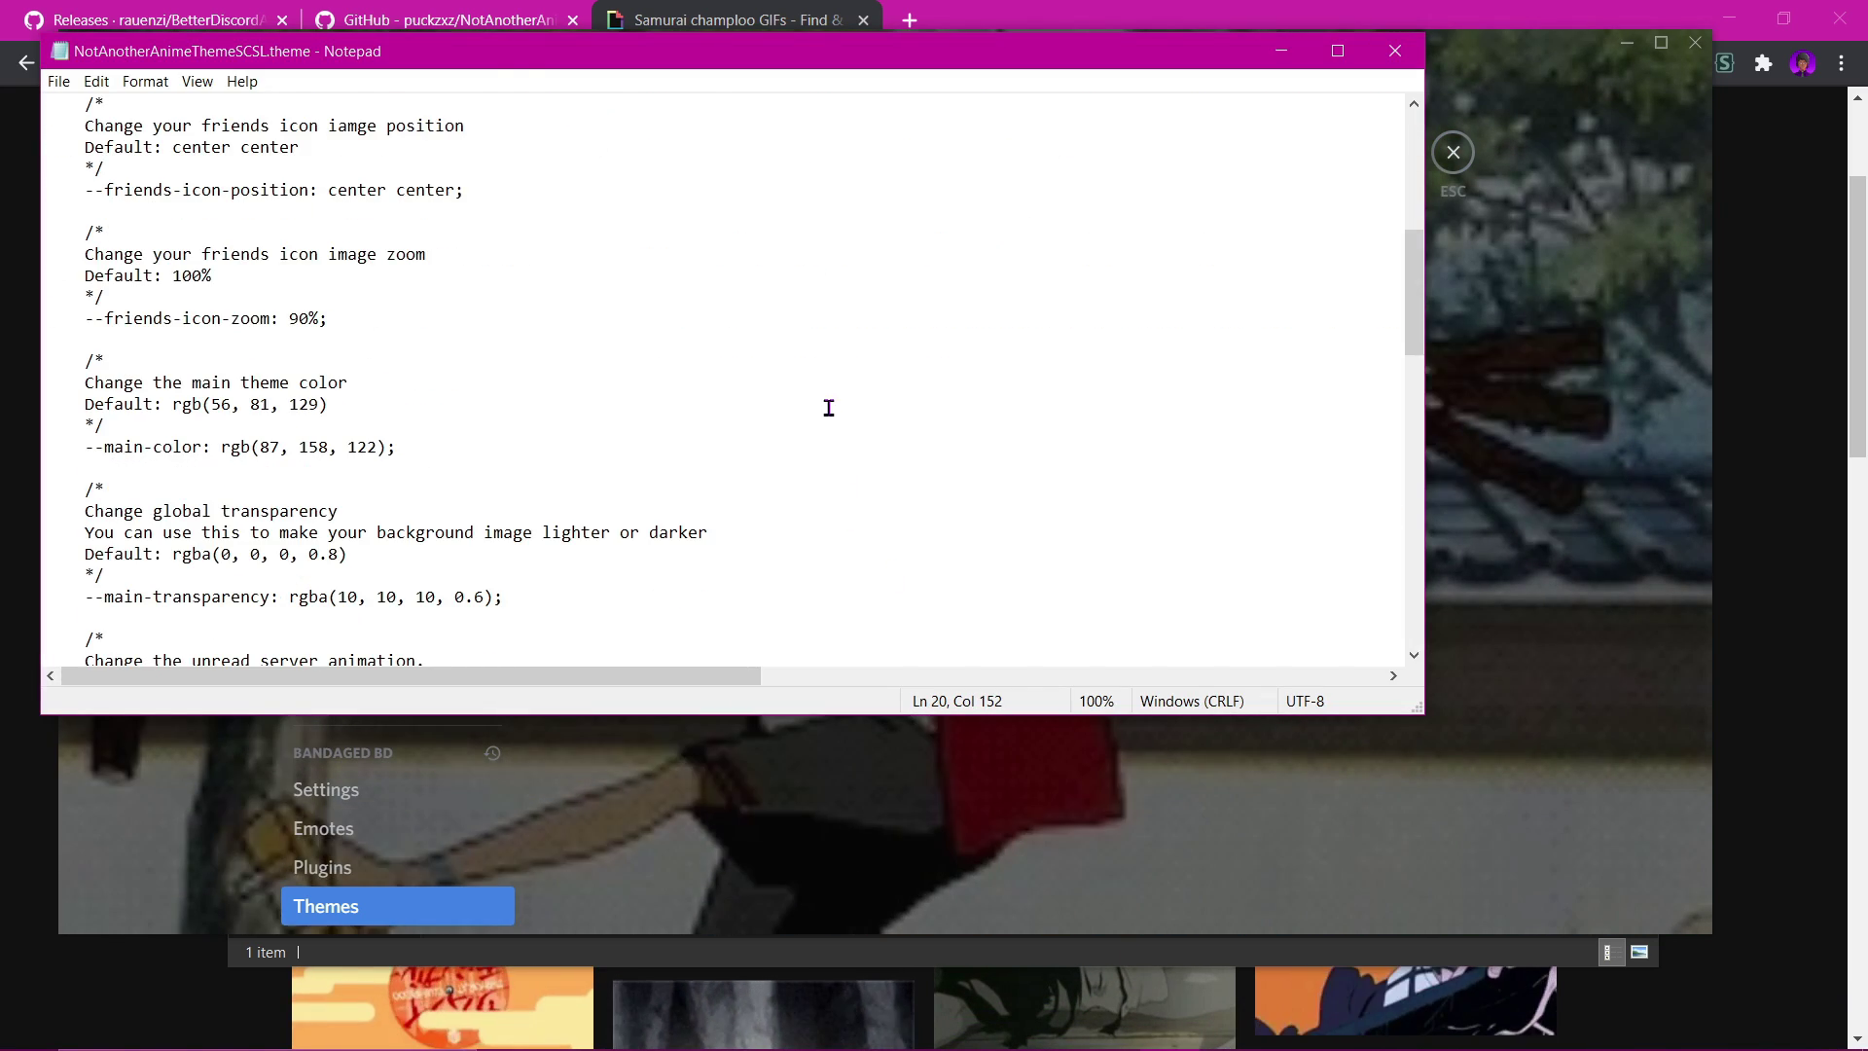
pyautogui.scroll(8, 331, 426)
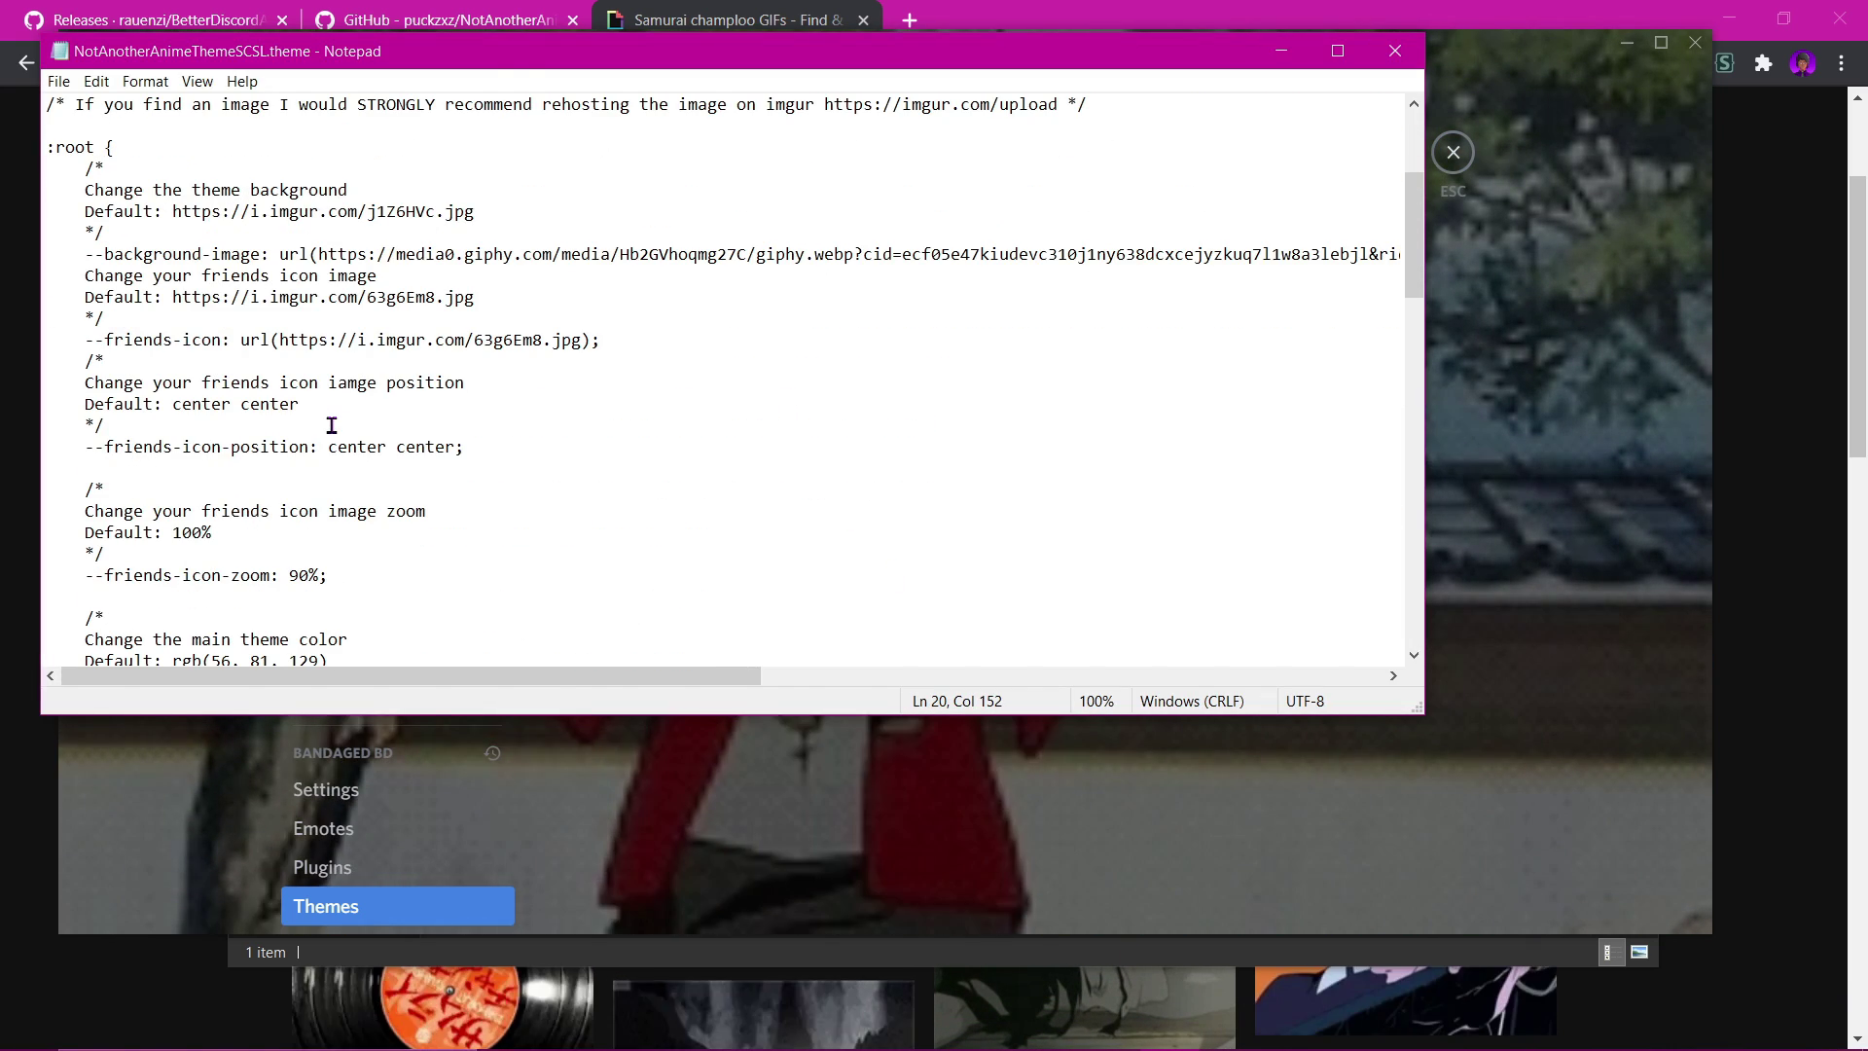
pyautogui.scroll(-3, 249, 417)
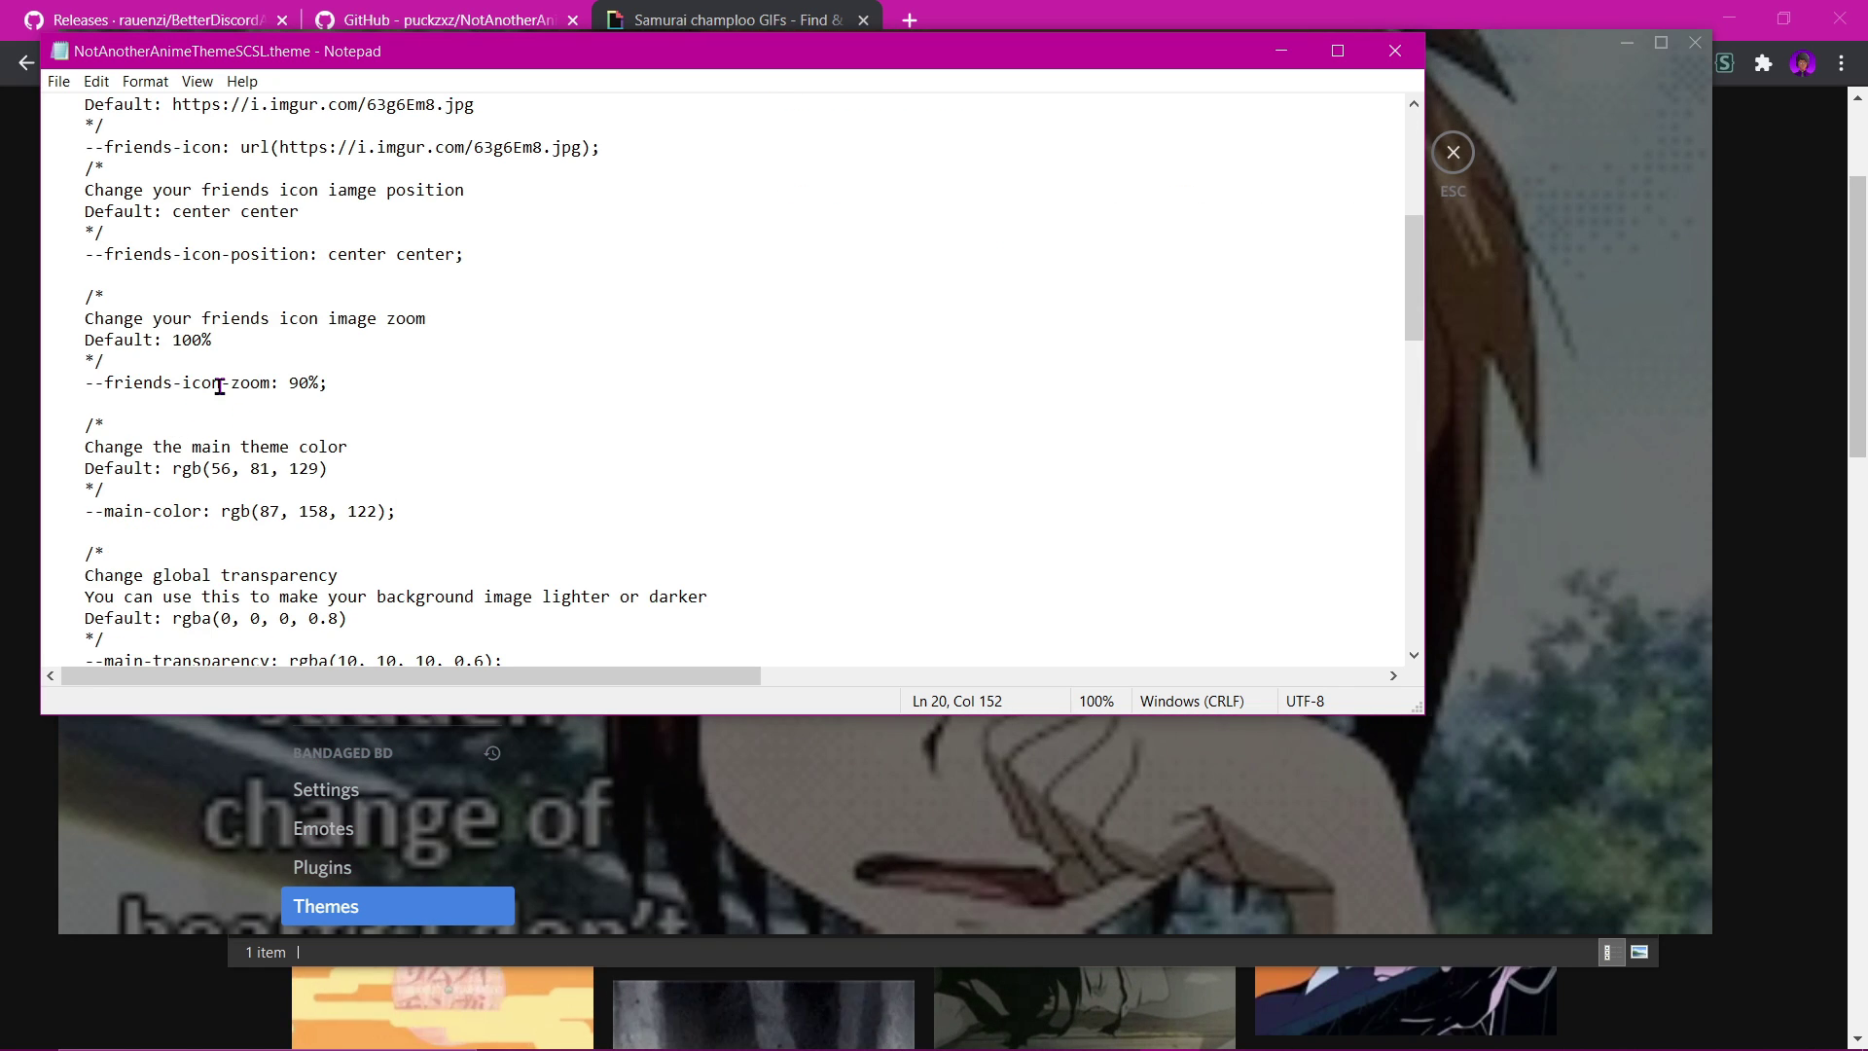
pyautogui.scroll(-2, 268, 324)
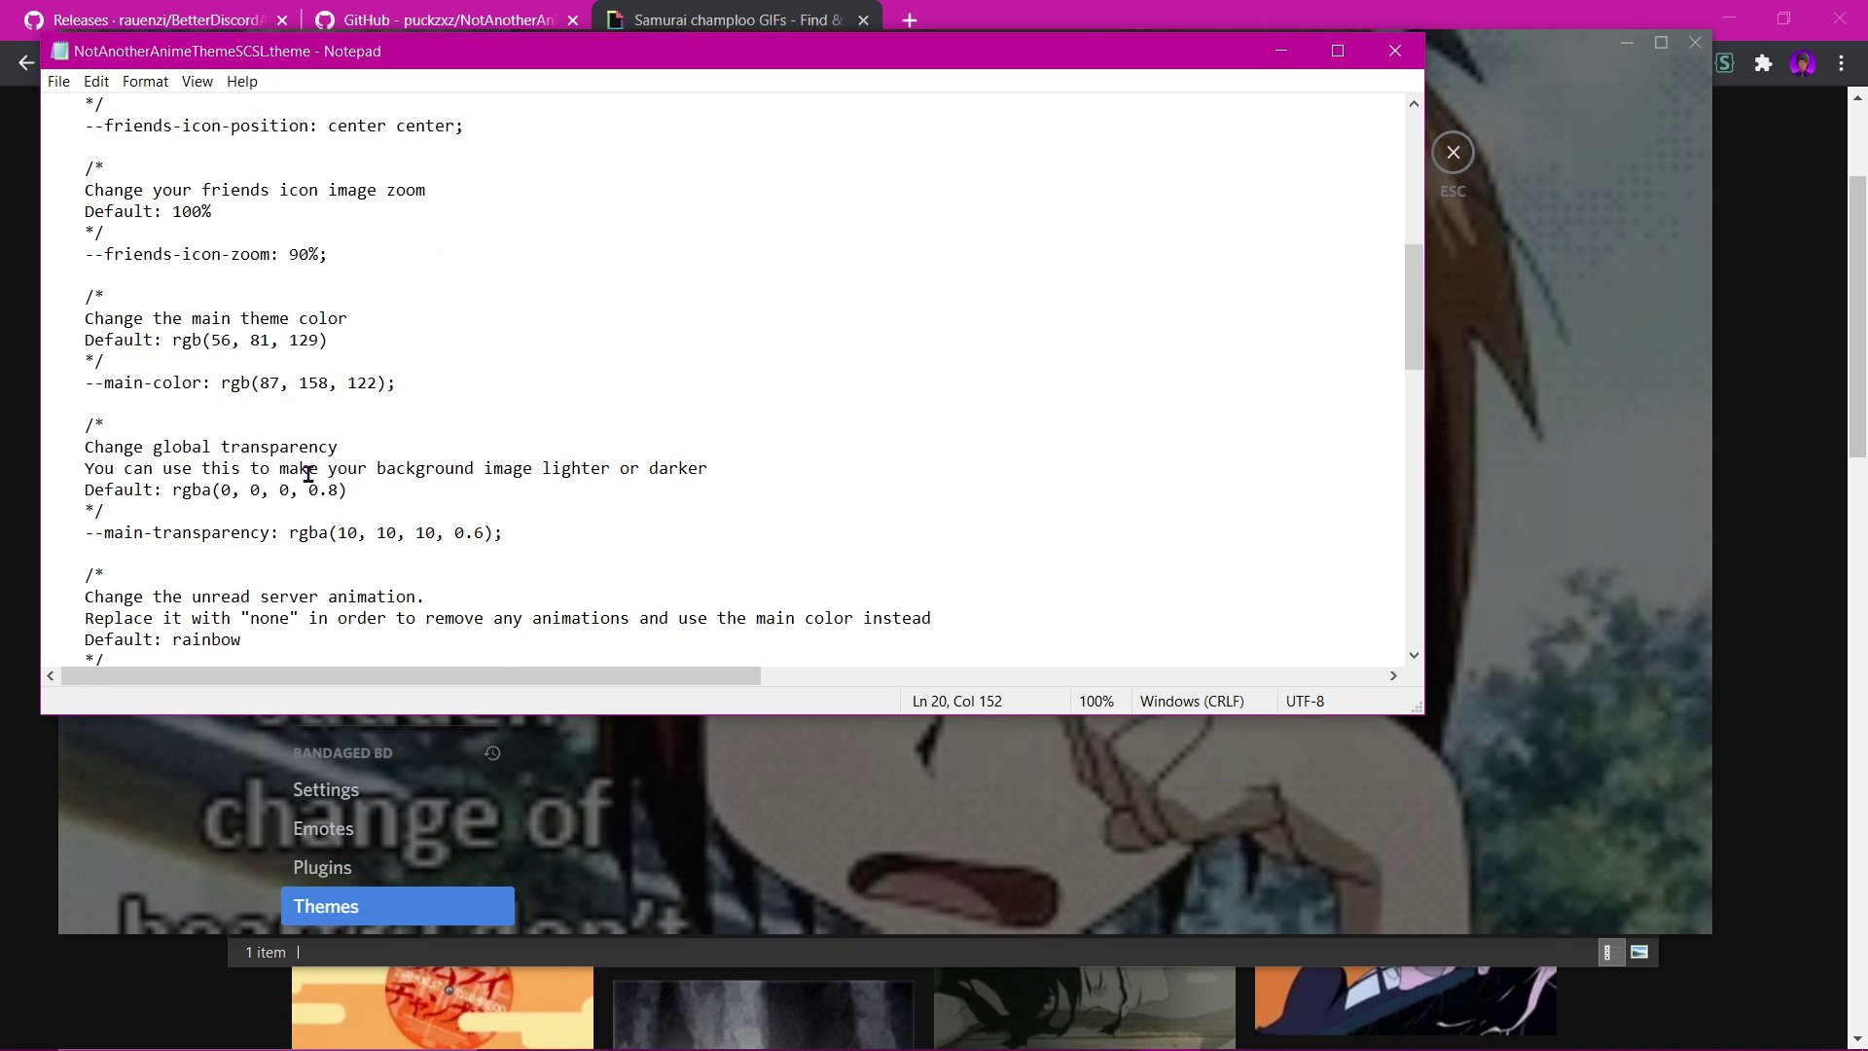
pyautogui.scroll(-3, 219, 418)
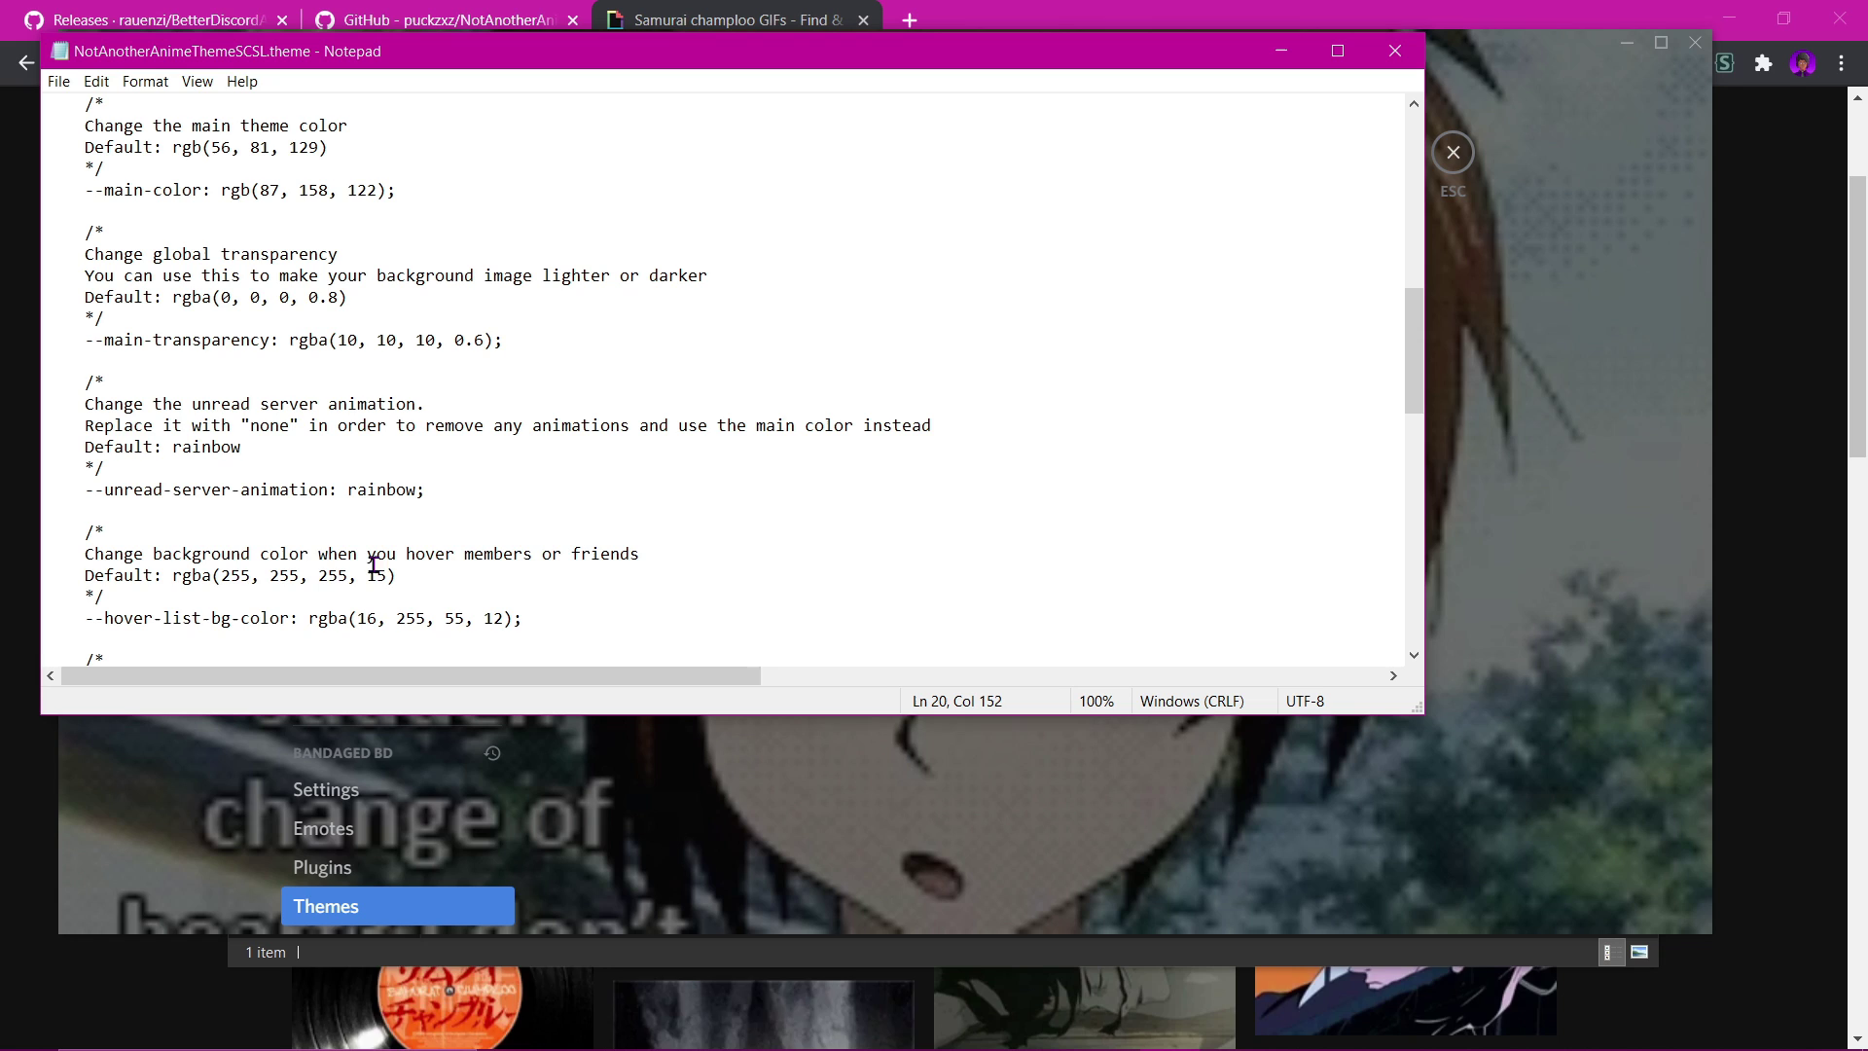
pyautogui.scroll(-10, 214, 483)
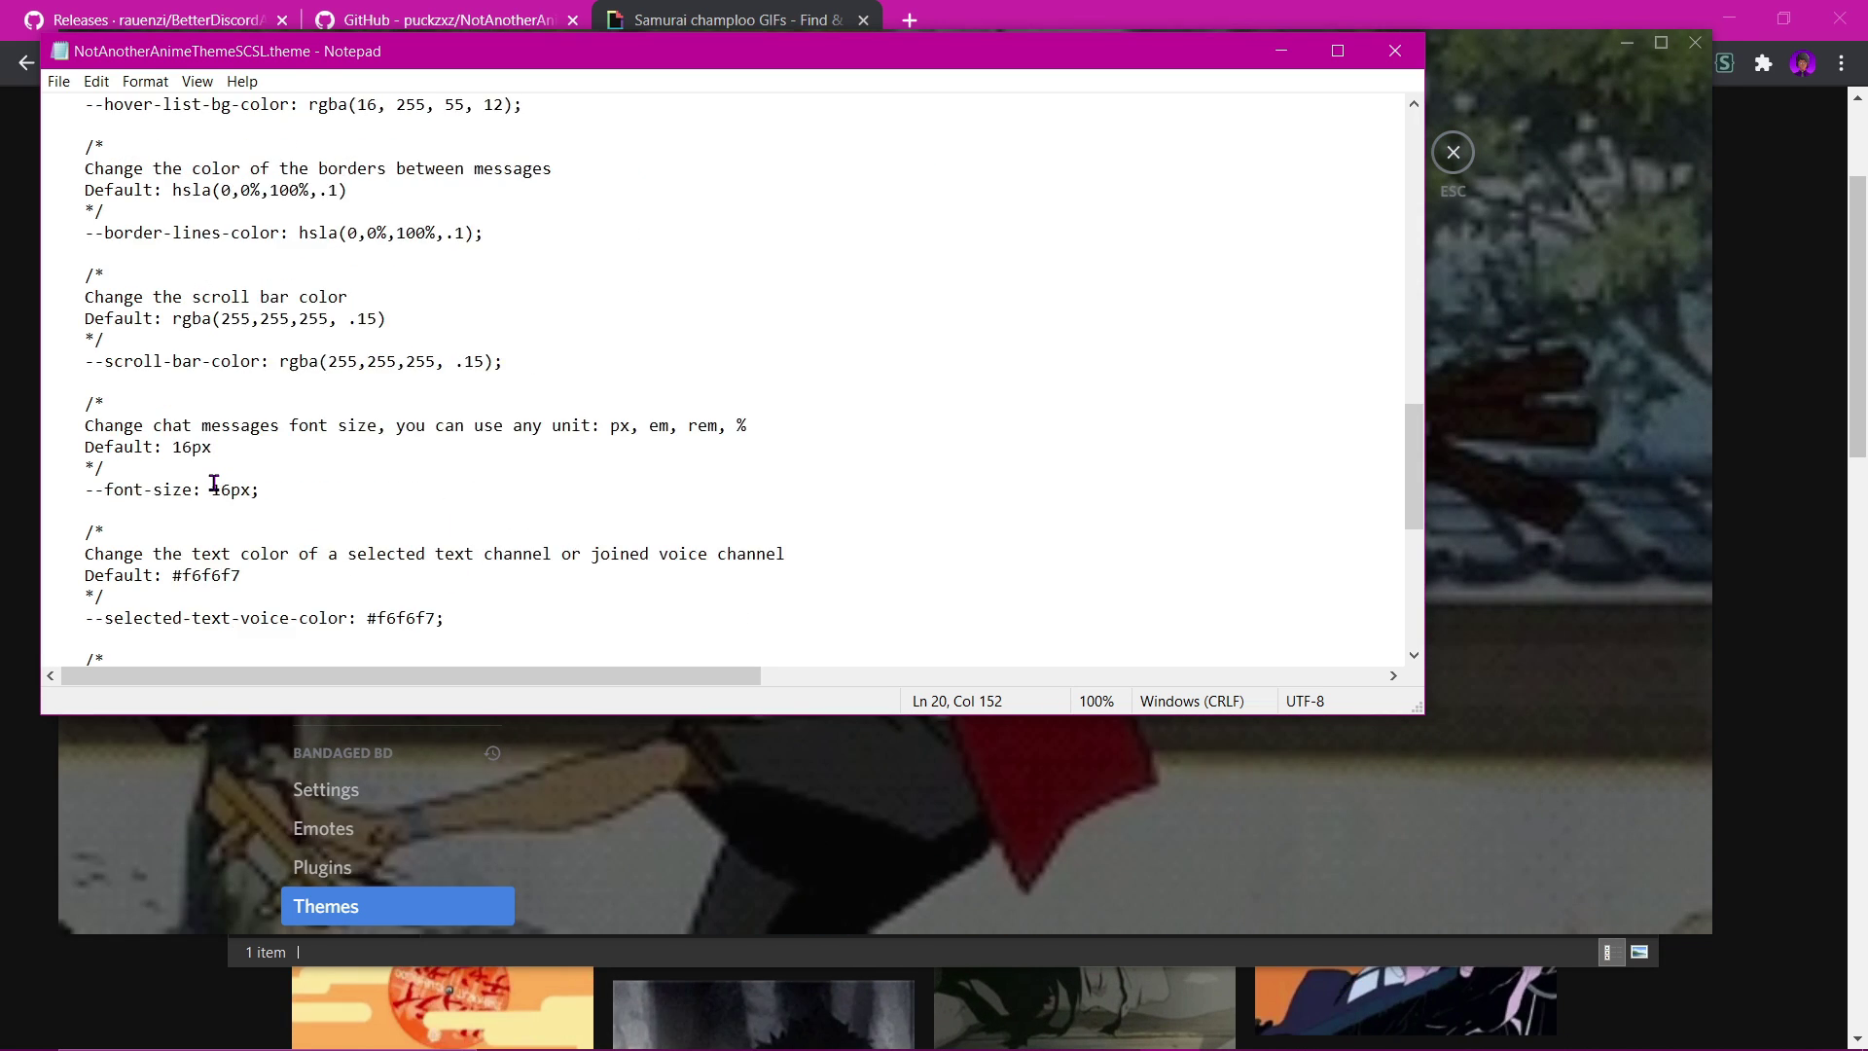
pyautogui.scroll(18, 214, 483)
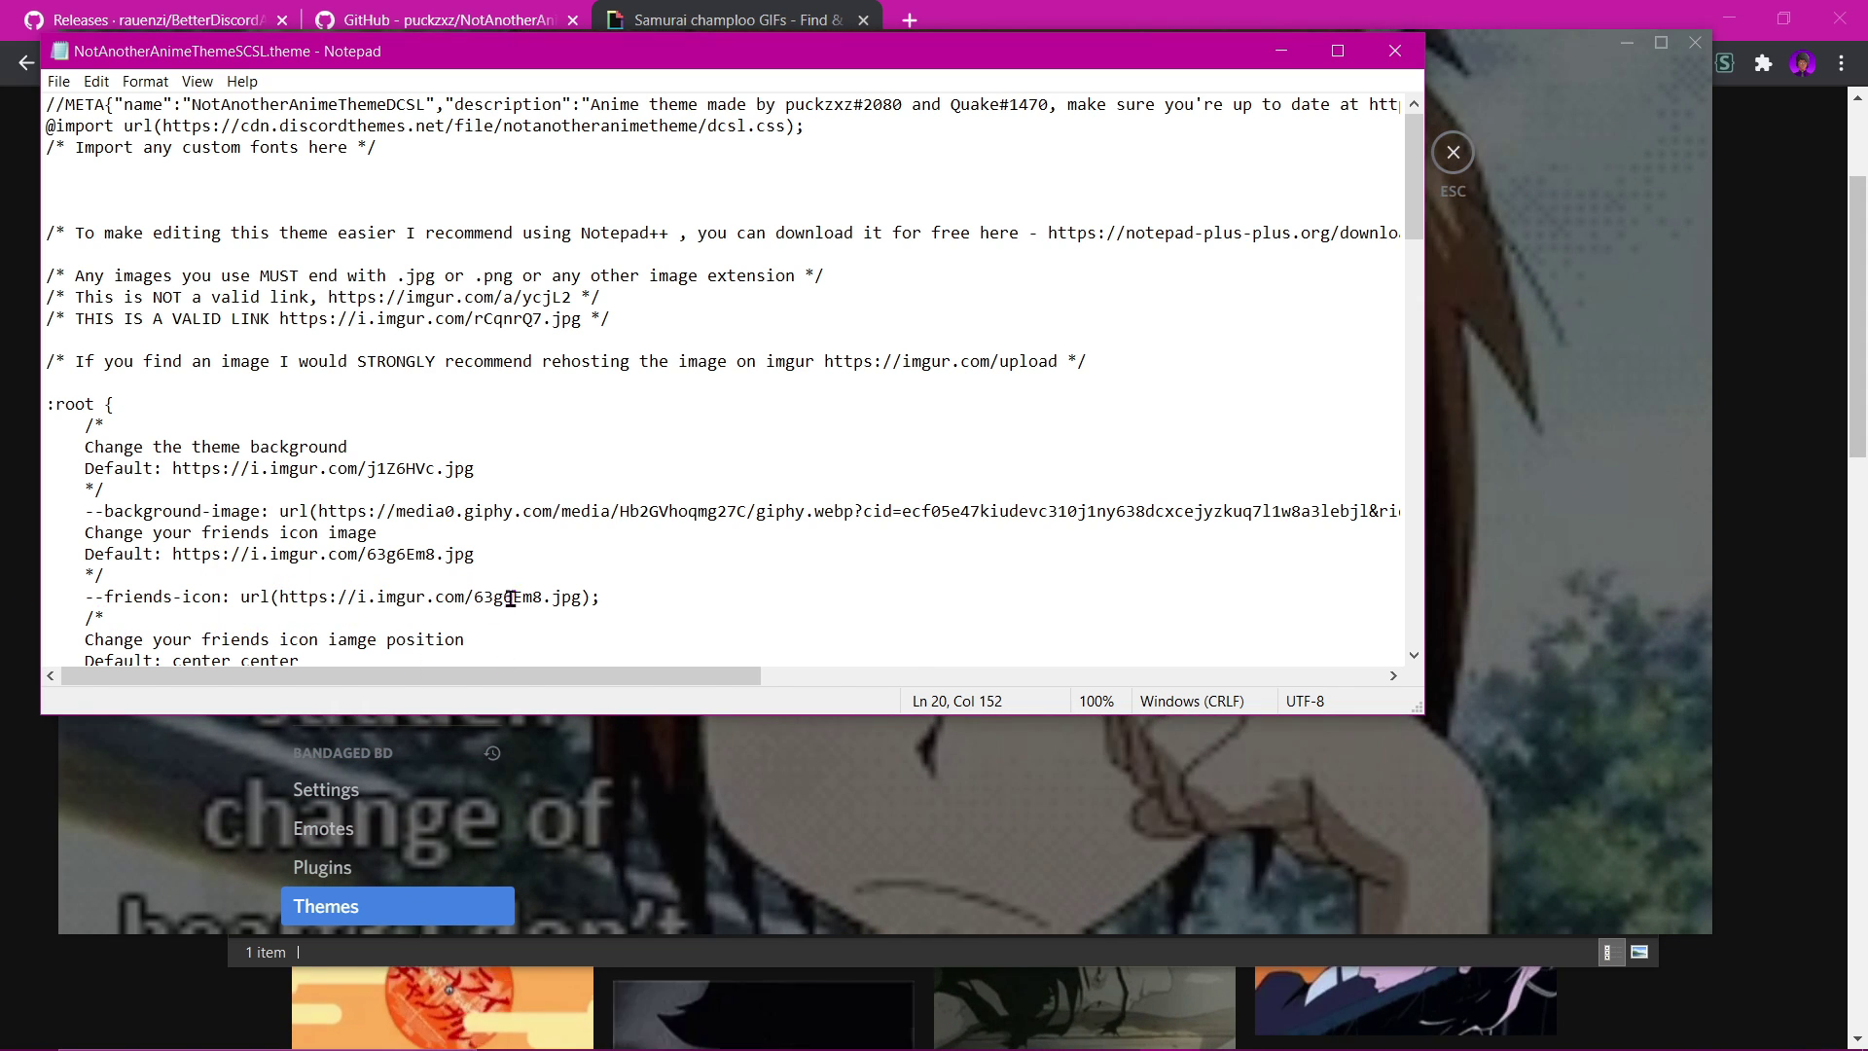
# - Close the theme file and check the background on Discord's Friends page and in the user settings
pyautogui.click(1397, 52)
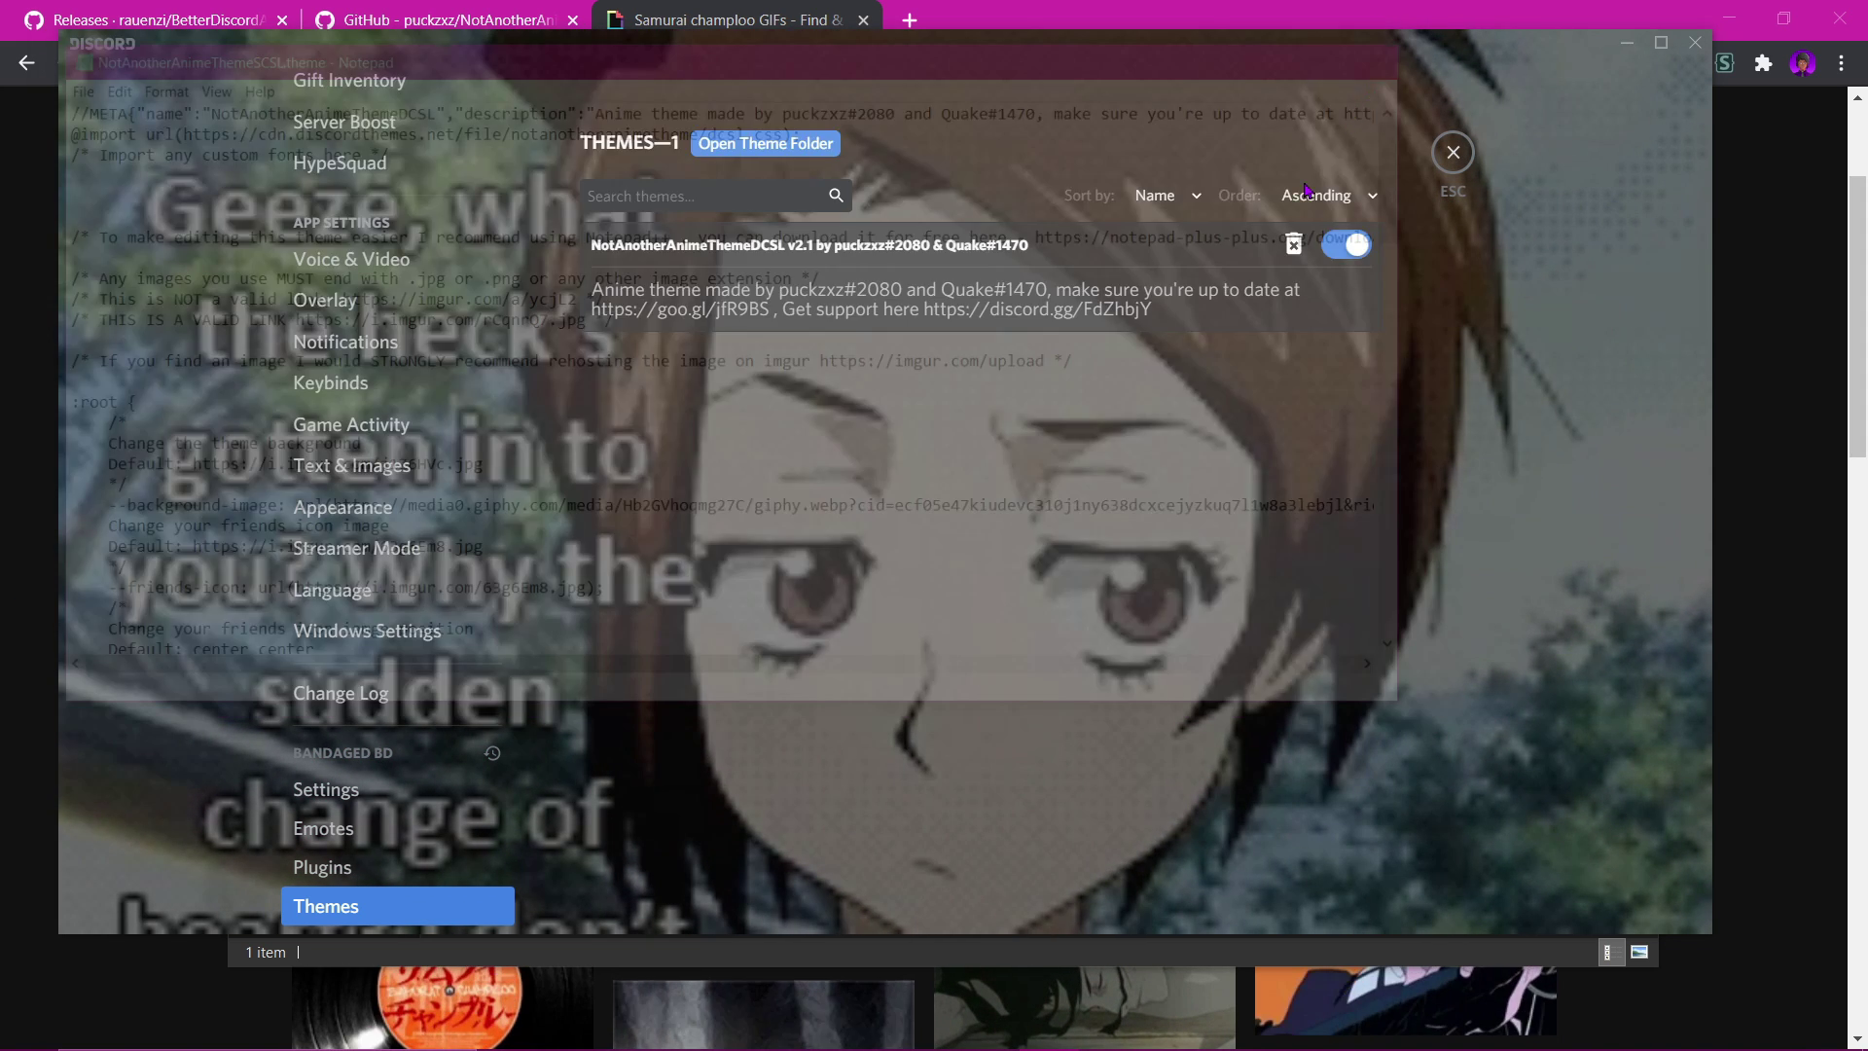
pyautogui.click(1451, 171)
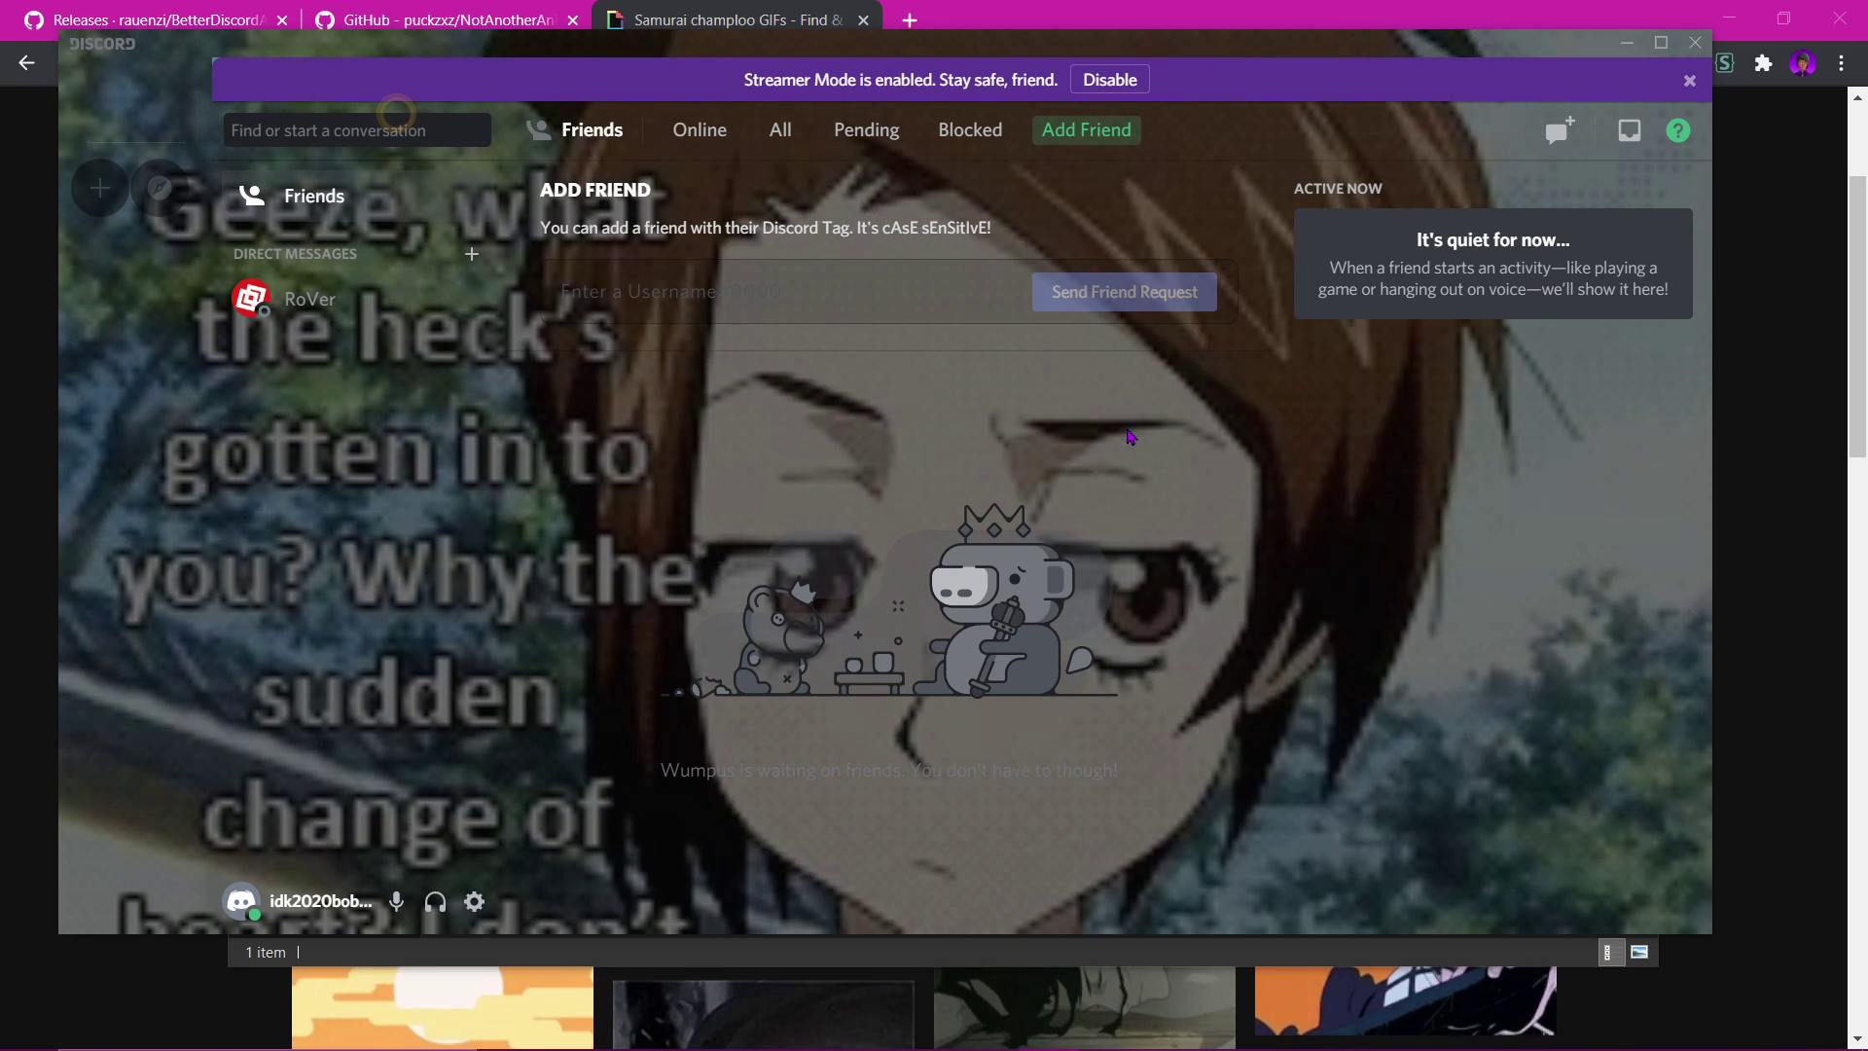
pyautogui.click(476, 903)
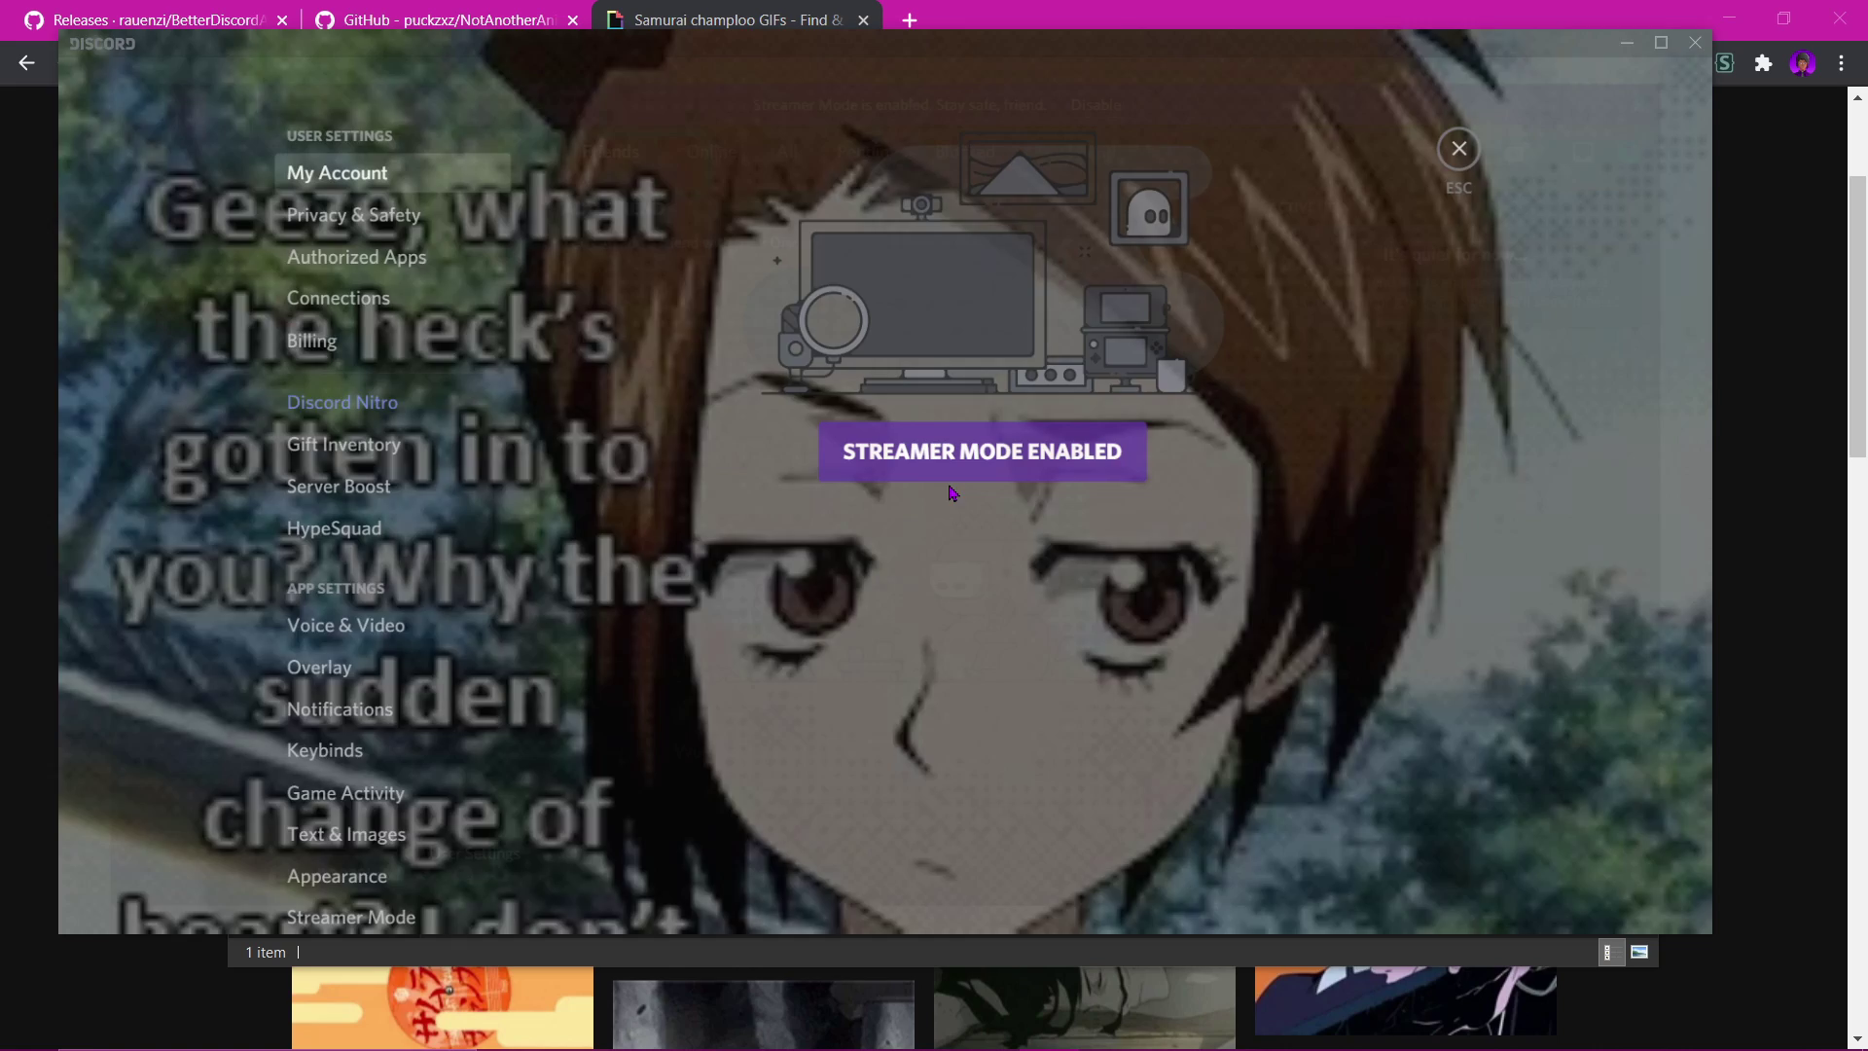